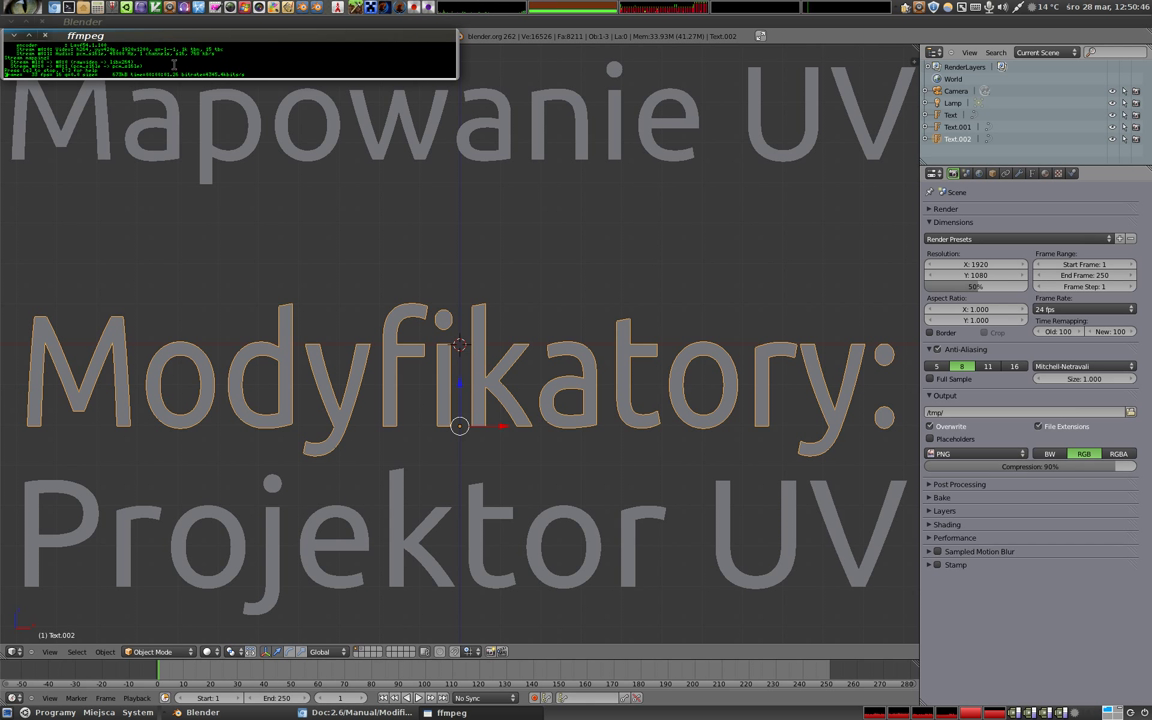
Clear the terminal away and delete the Modyfikatory:, Projektor UV and Mapowanie UV title texts
left_click(14, 37)
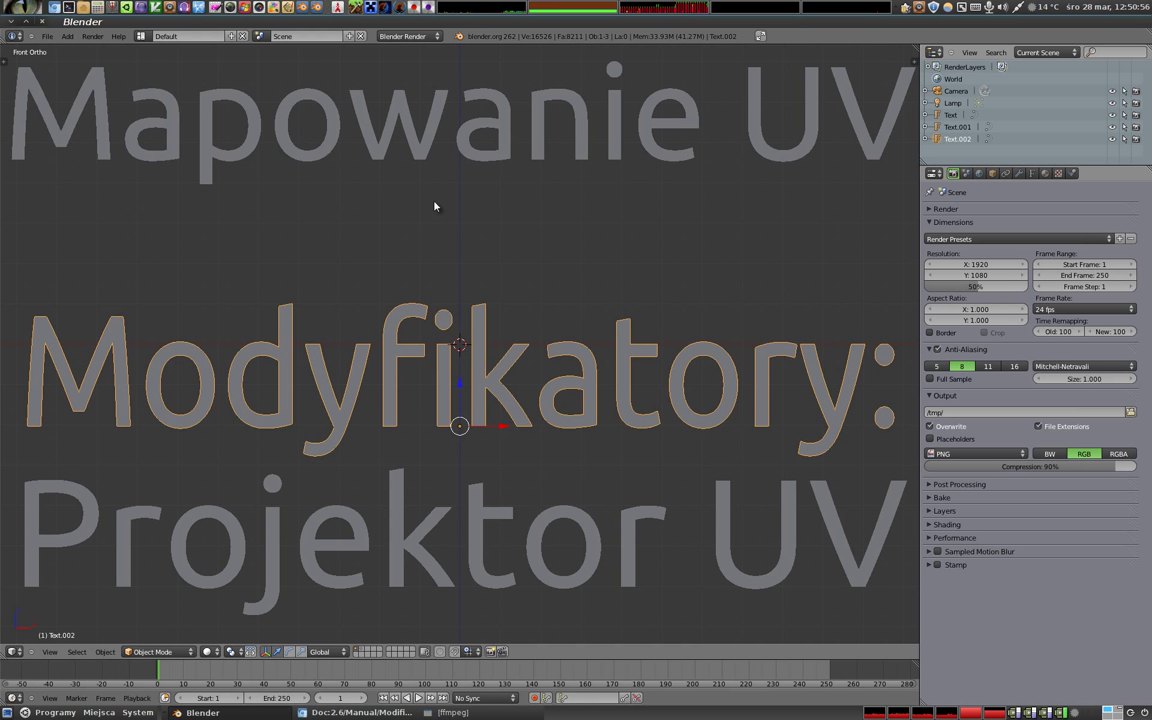
key("x")
left_click(481, 328)
right_click(478, 494)
key("x")
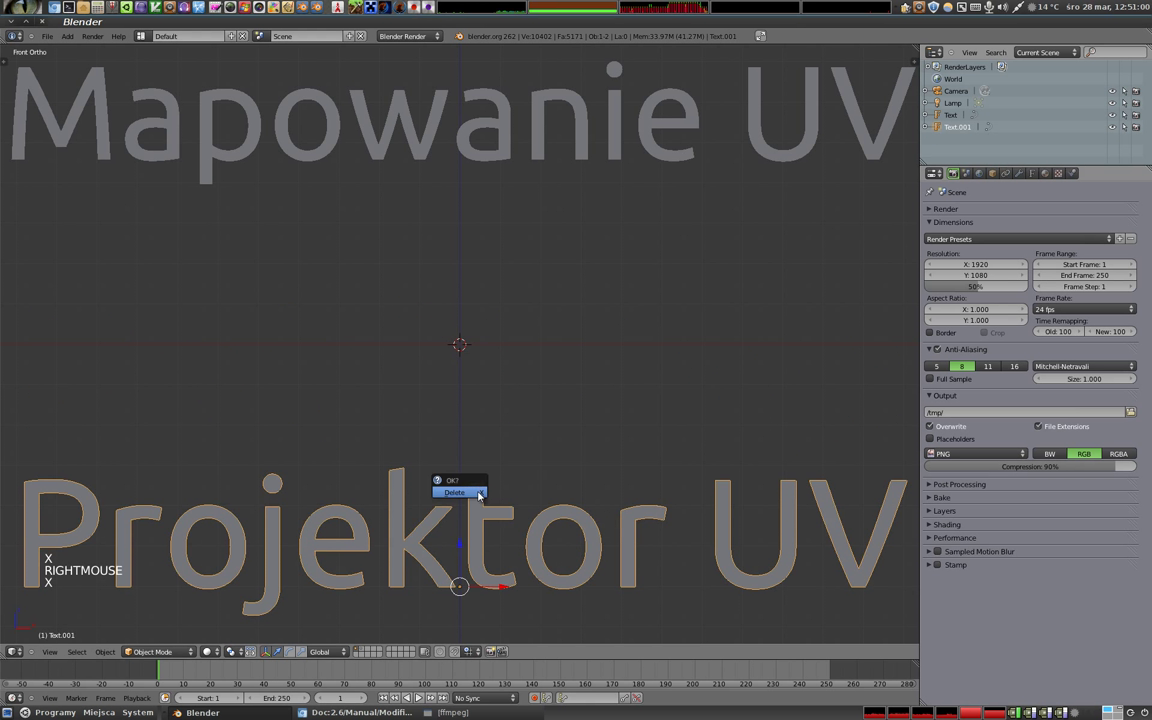
left_click(478, 494)
right_click(462, 145)
key("x")
left_click(462, 145)
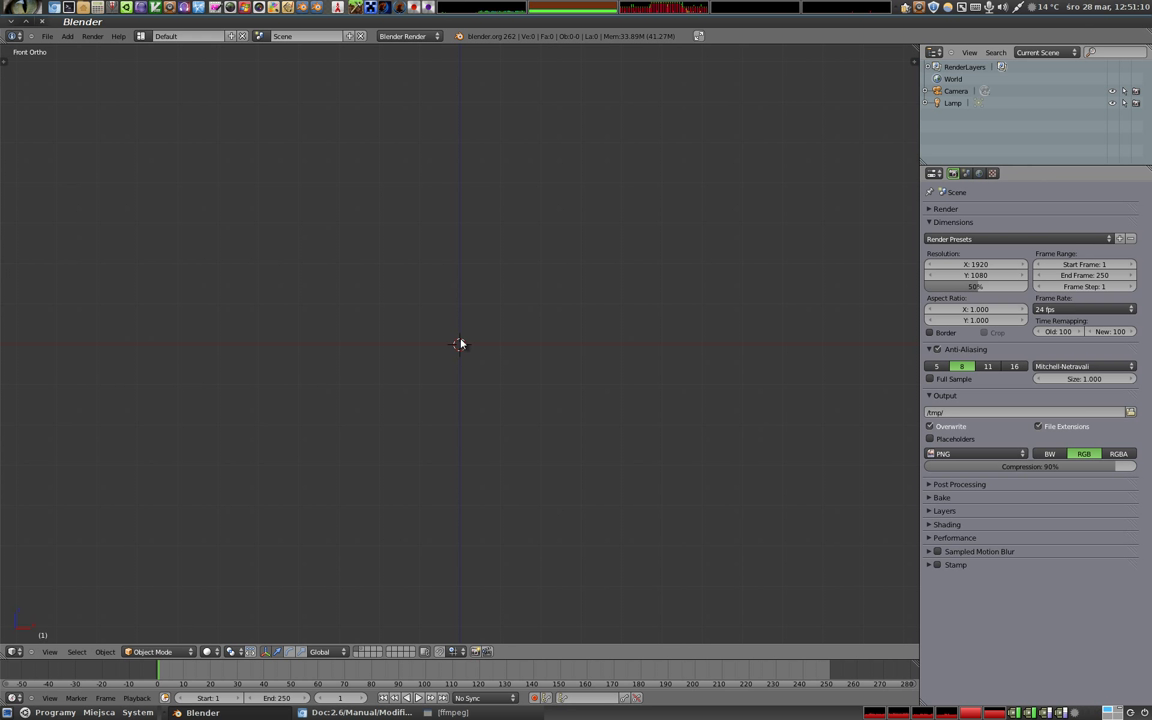
Read through the UV Project Modifier wiki page, then bring up Blender's Open Blender File browser
left_click(355, 712)
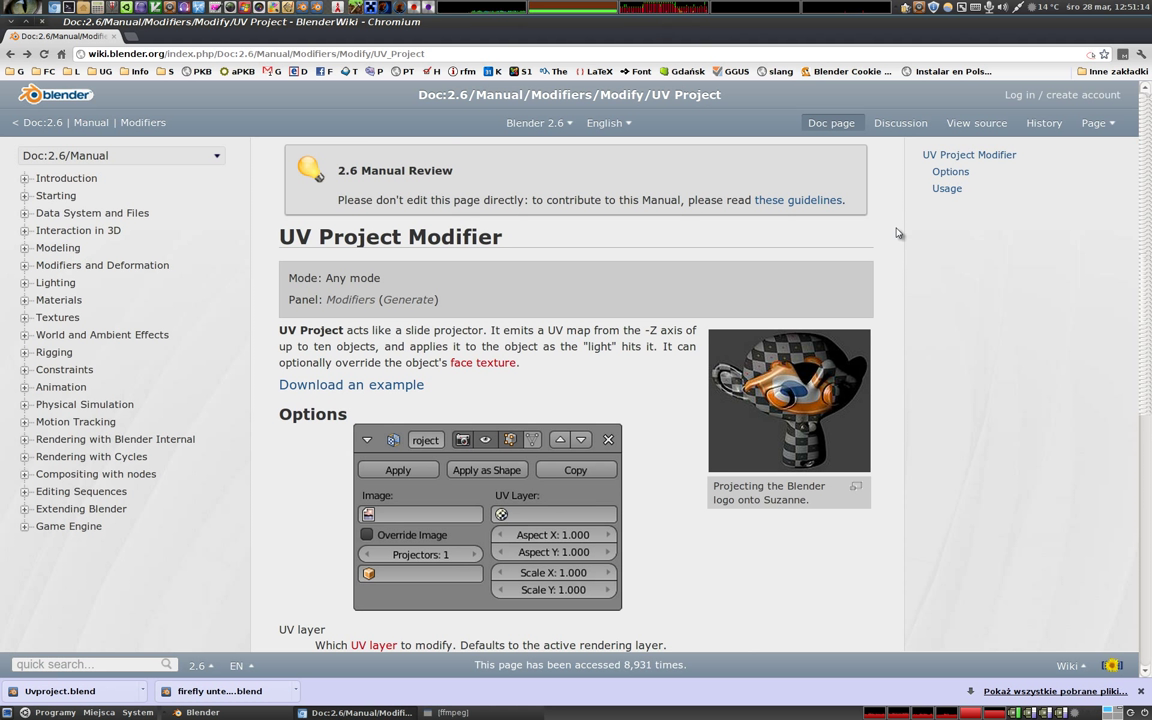
scroll(895, 235, "down", 1)
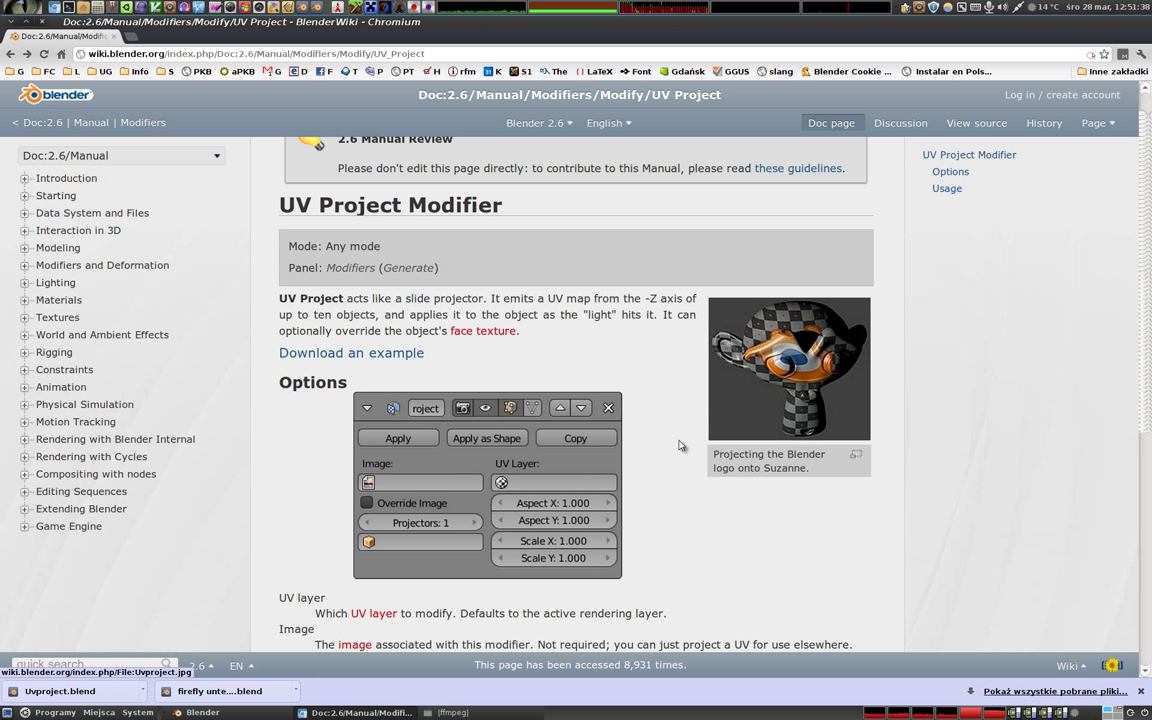
scroll(688, 428, "down", 3)
scroll(688, 428, "down", 1)
scroll(688, 428, "down", 1)
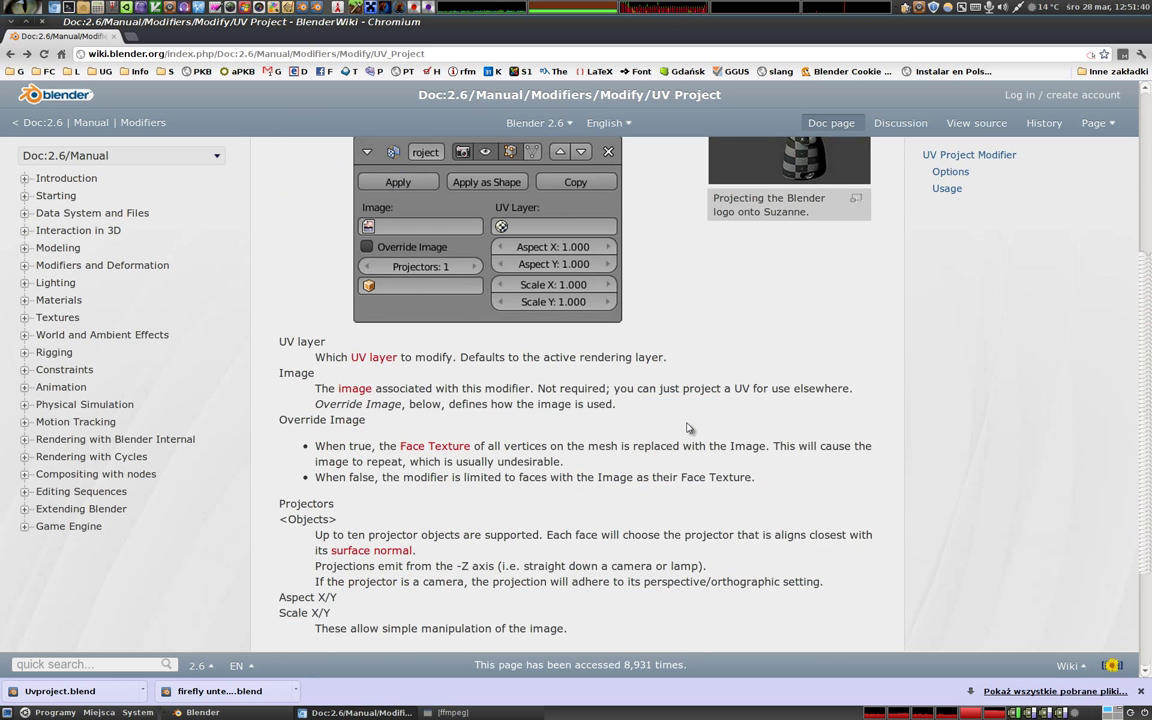
scroll(412, 372, "down", 1)
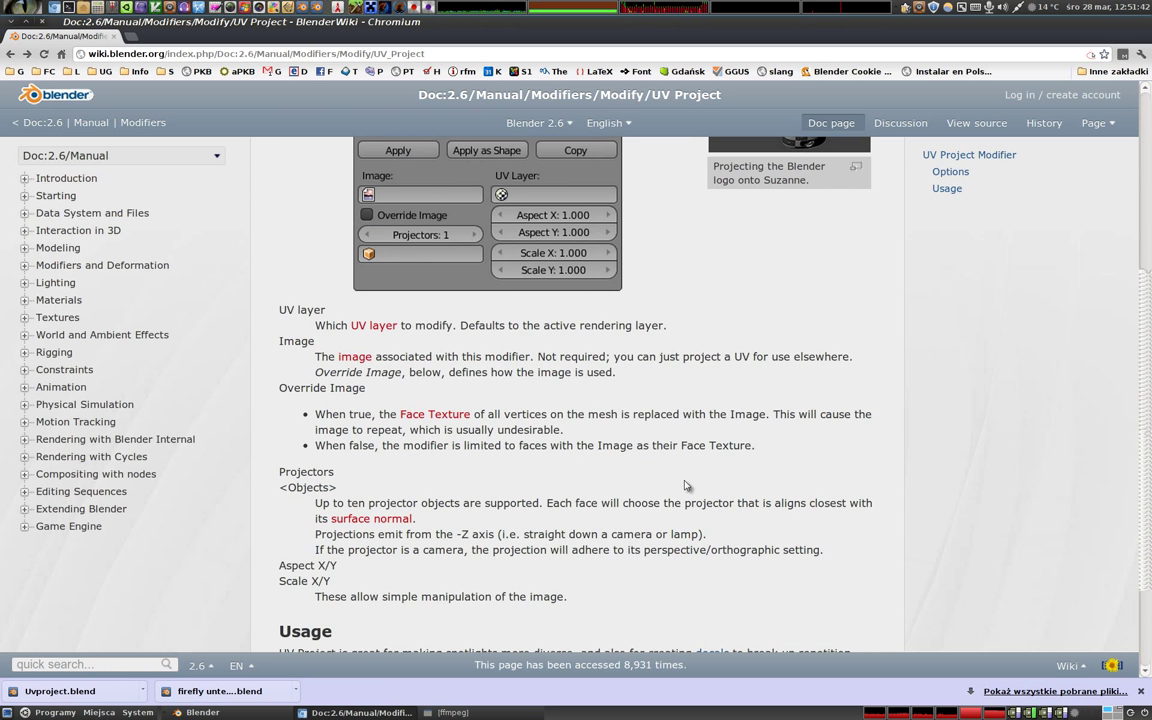
scroll(686, 486, "down", 3)
scroll(618, 436, "up", 2)
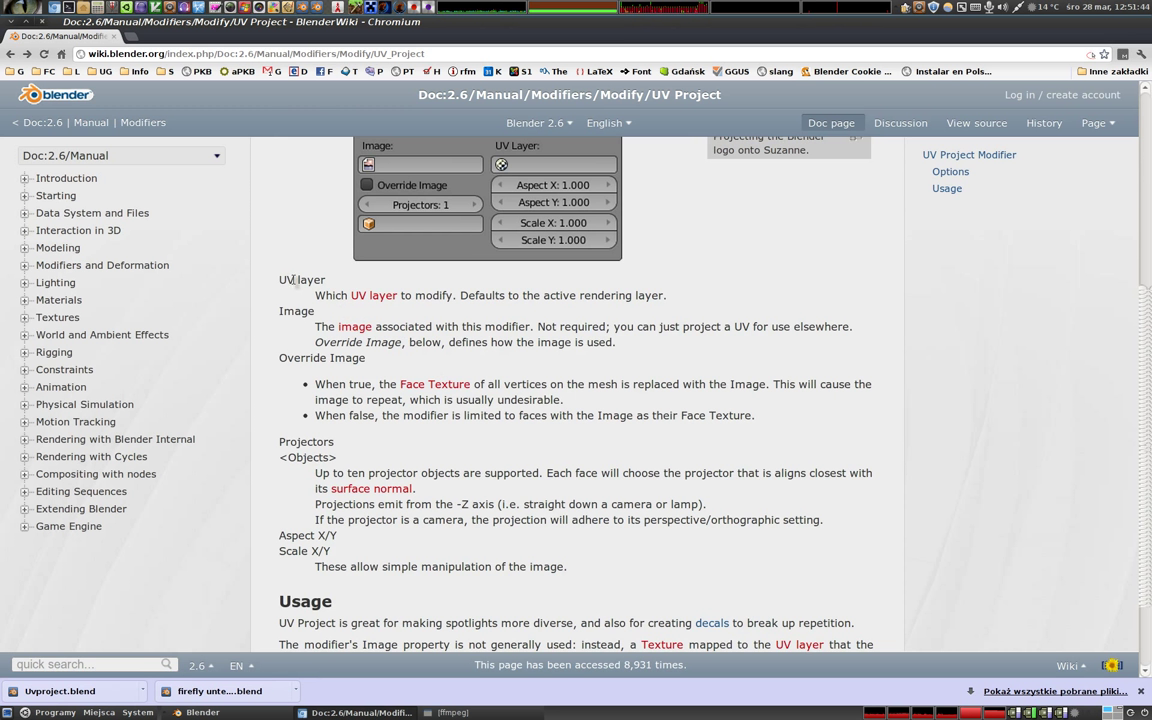
scroll(682, 463, "up", 4)
scroll(674, 463, "up", 1)
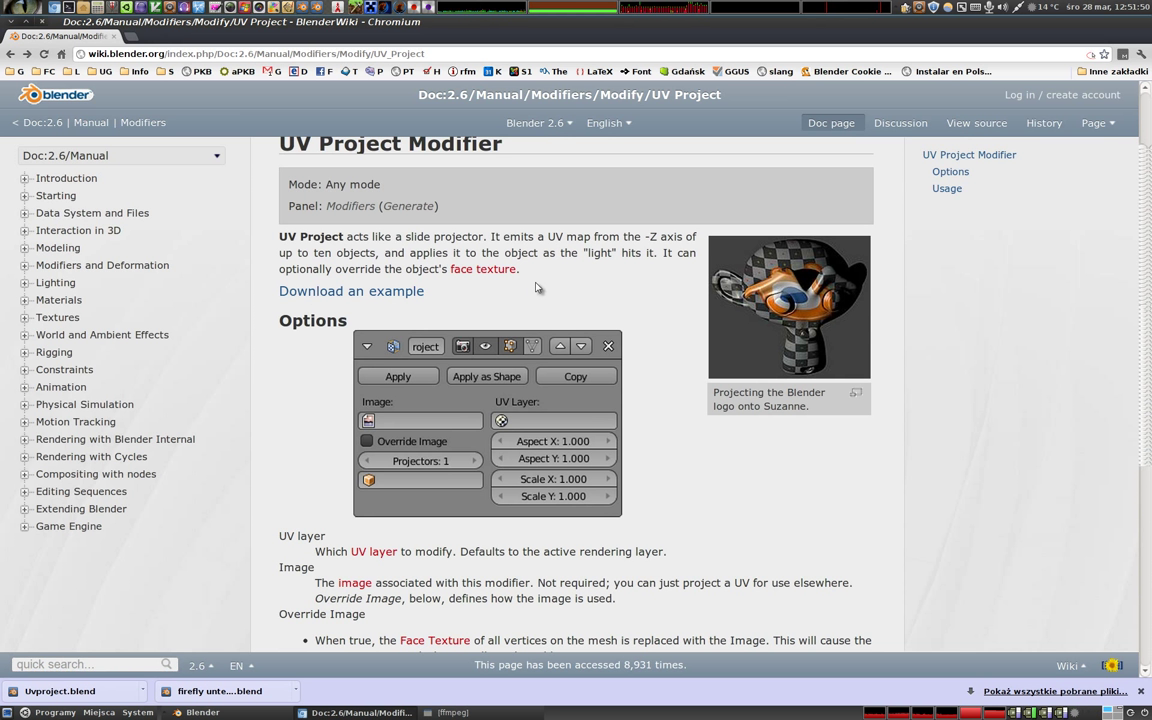
key("alt+Tab")
key("ctrl+o")
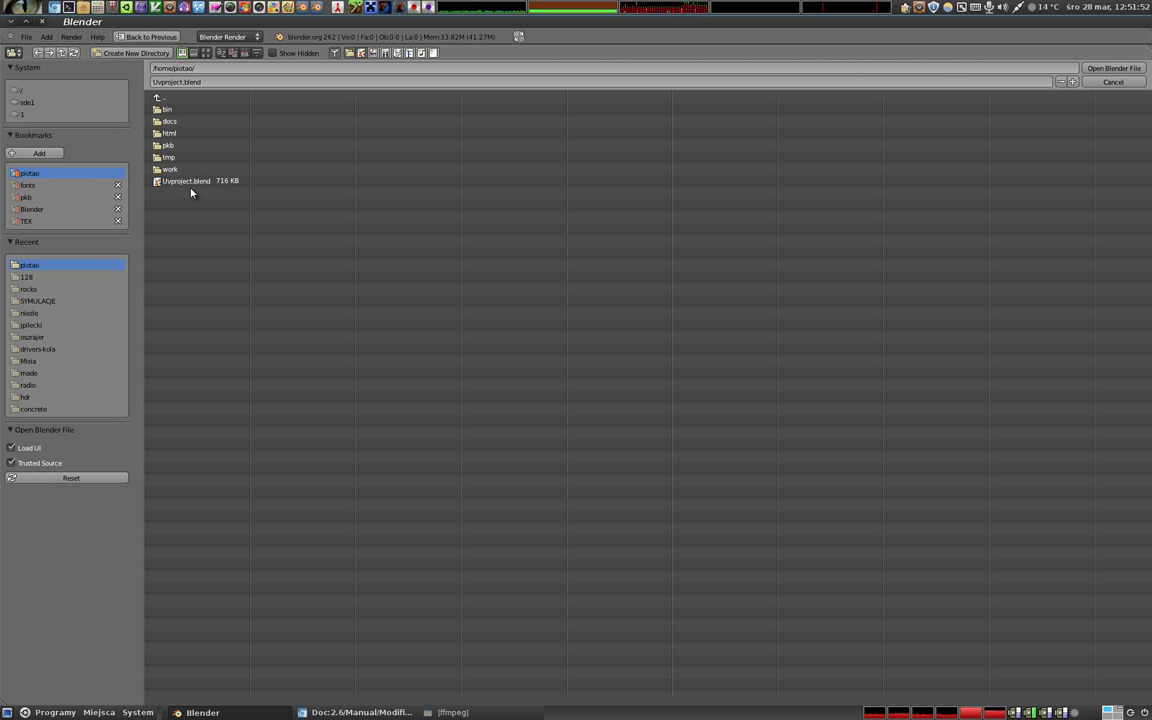
Open Uvproject.blend from the home folder and give the Properties editor a little more width
left_click(189, 185)
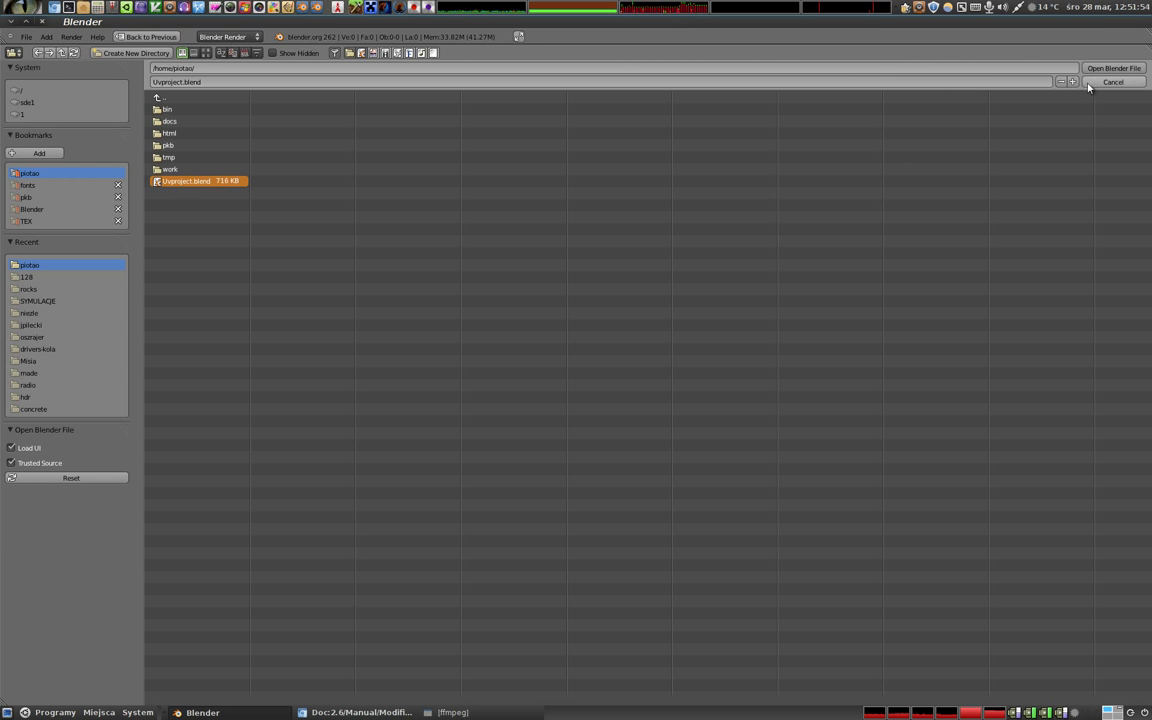
key("Return")
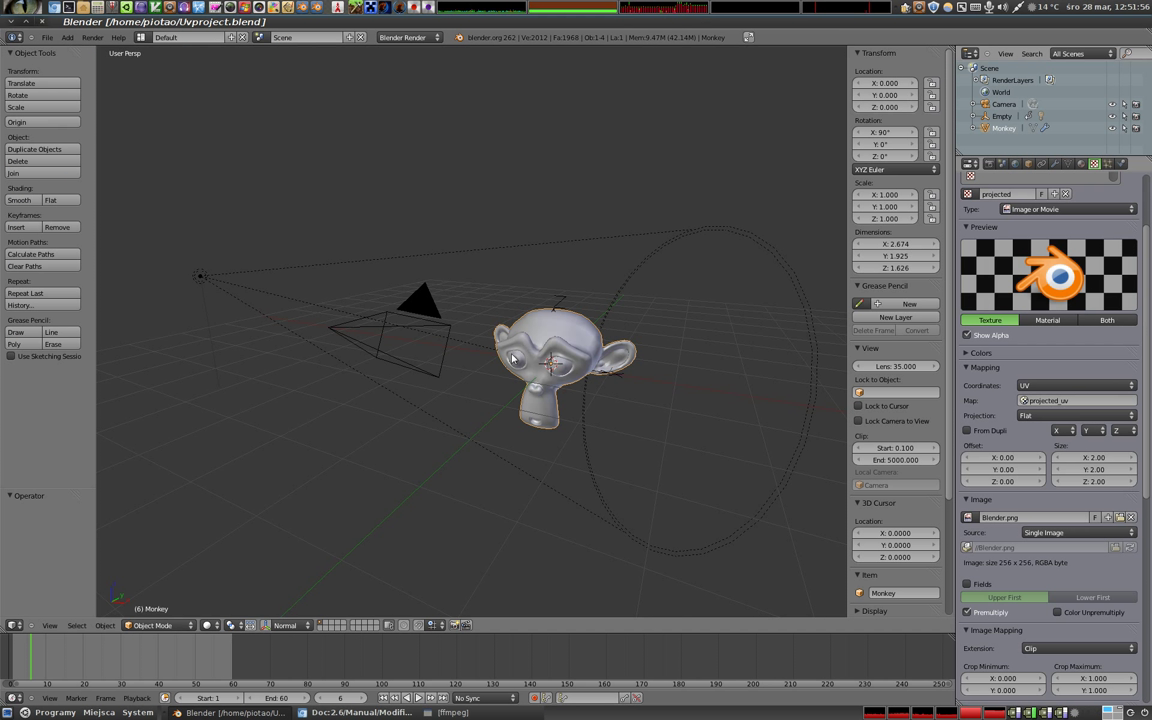
mouse_move(455, 348)
middle_mouse_down()
mouse_move(463, 337)
mouse_move(458, 345)
middle_mouse_up()
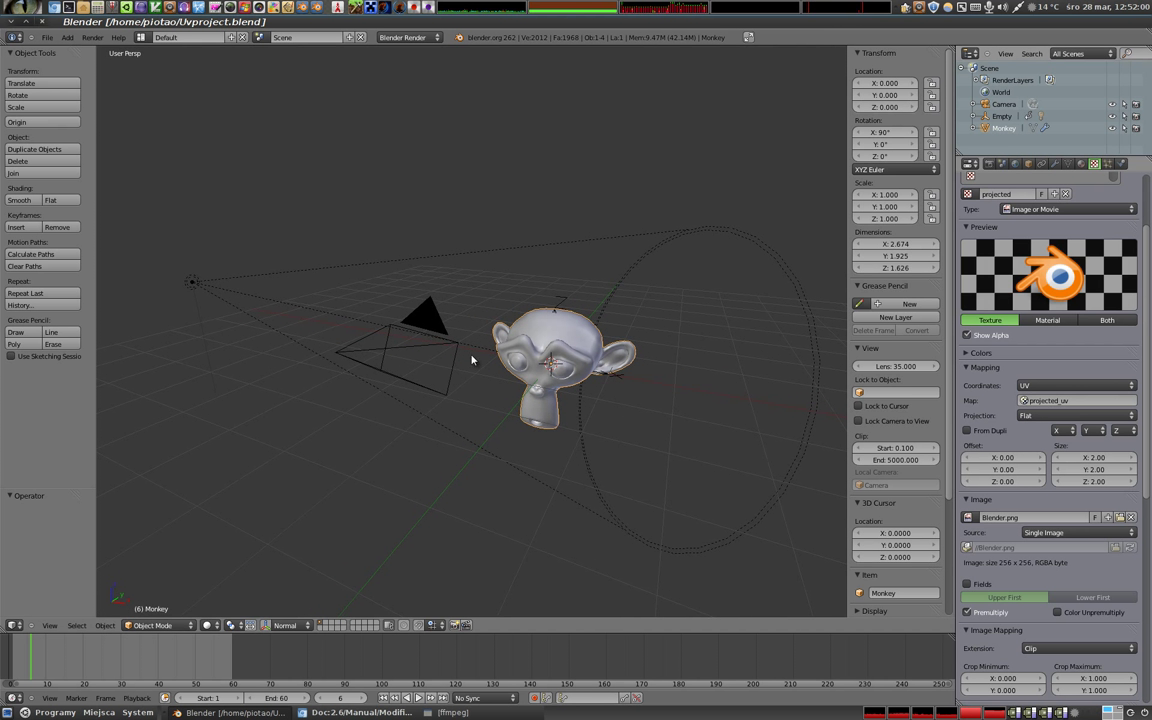
left_click_drag(955, 360, 929, 362)
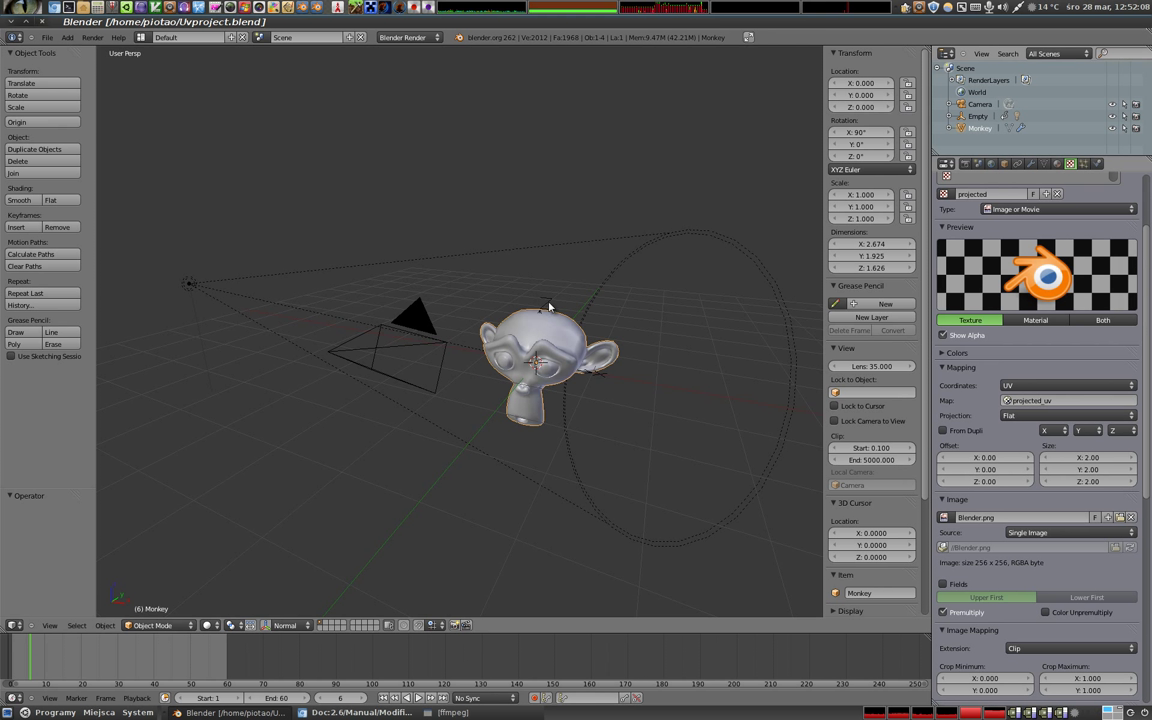
Select the Empty and camera, hide the N and T side panels, and render the projected Blender logo
right_click(497, 279)
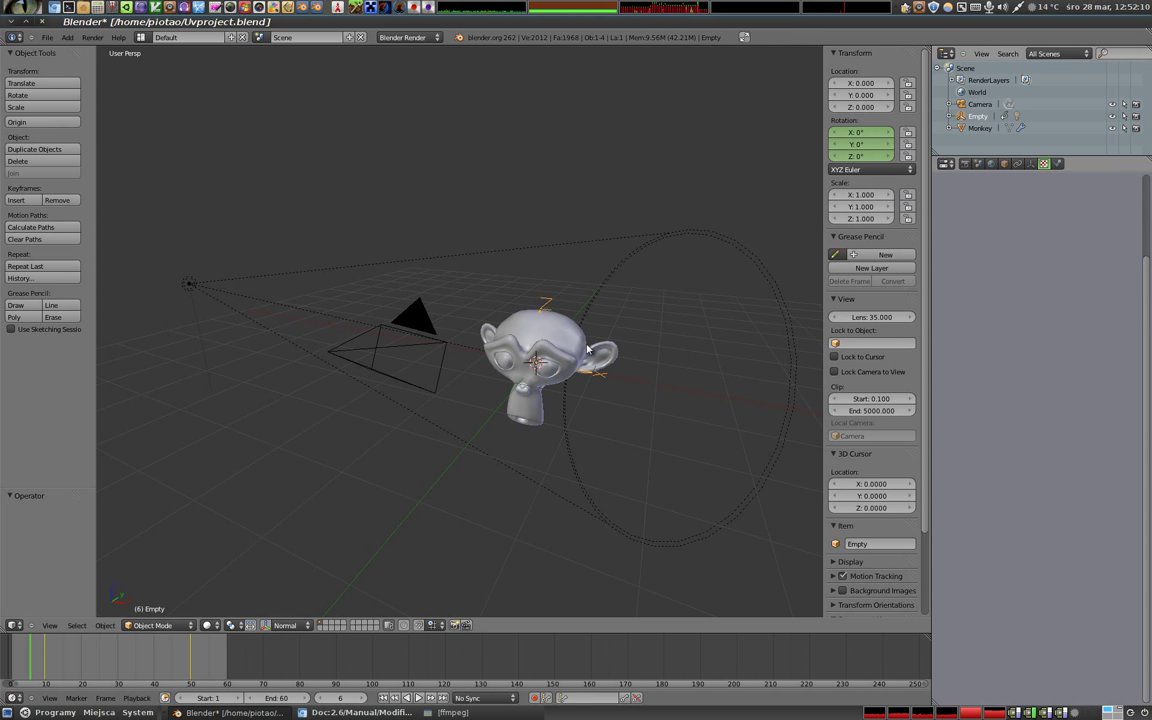
right_click(433, 319)
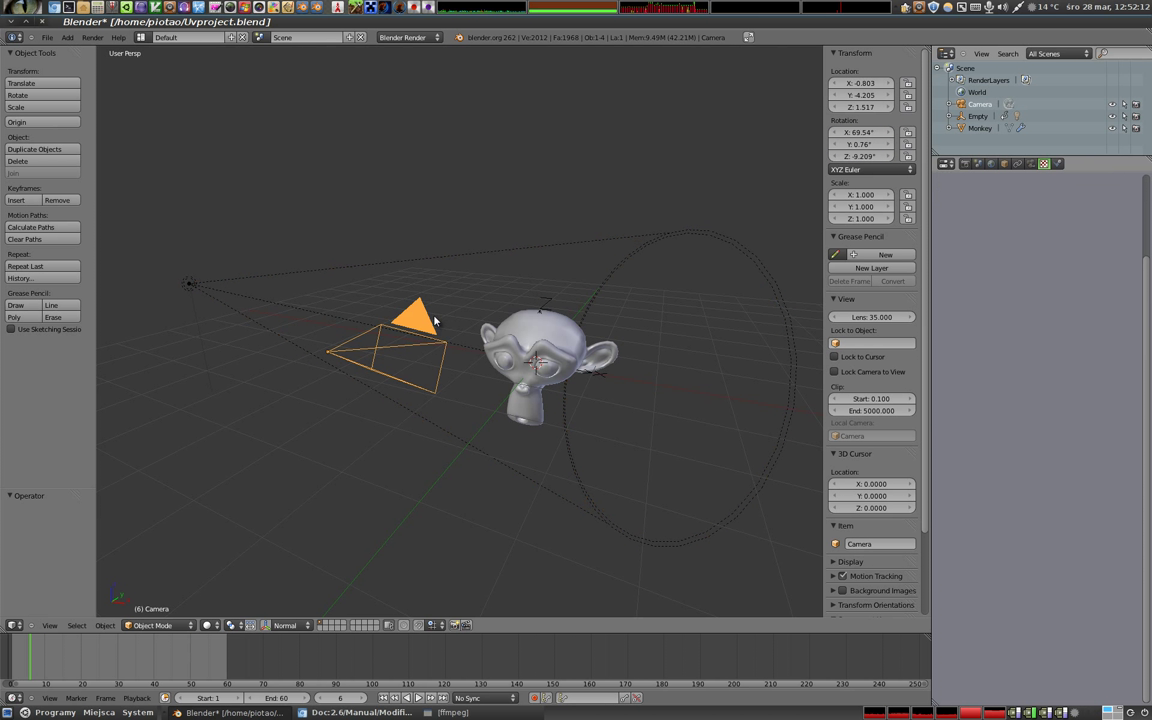
key("n")
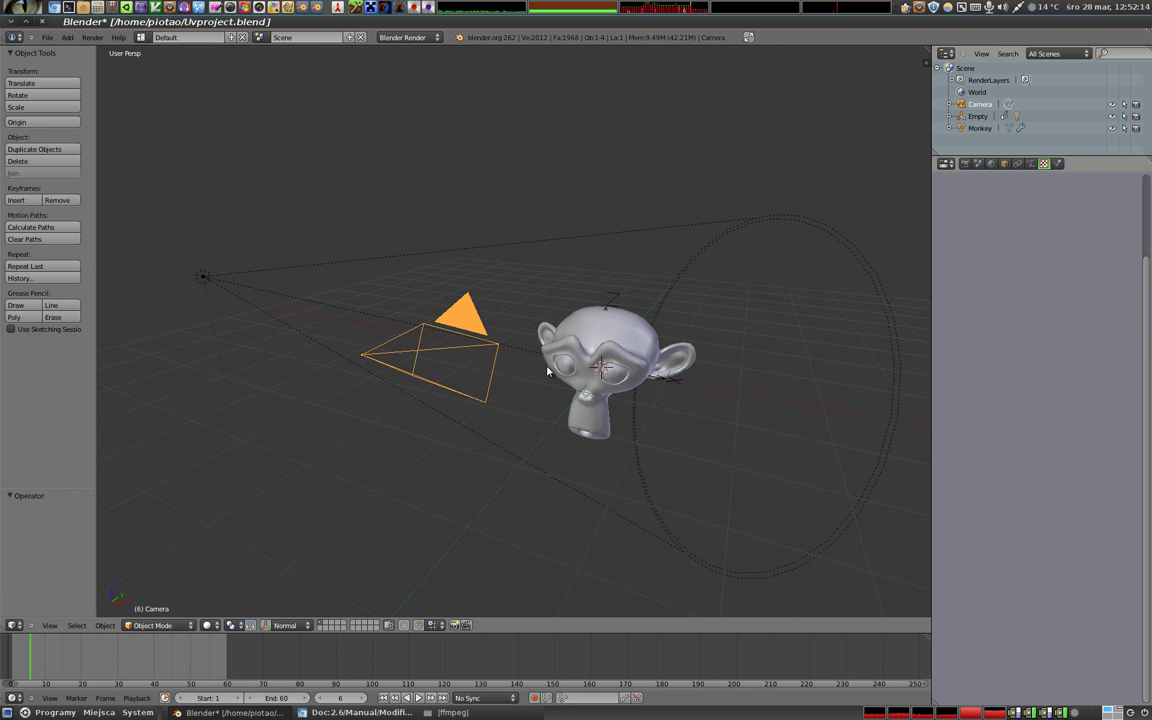
key("t")
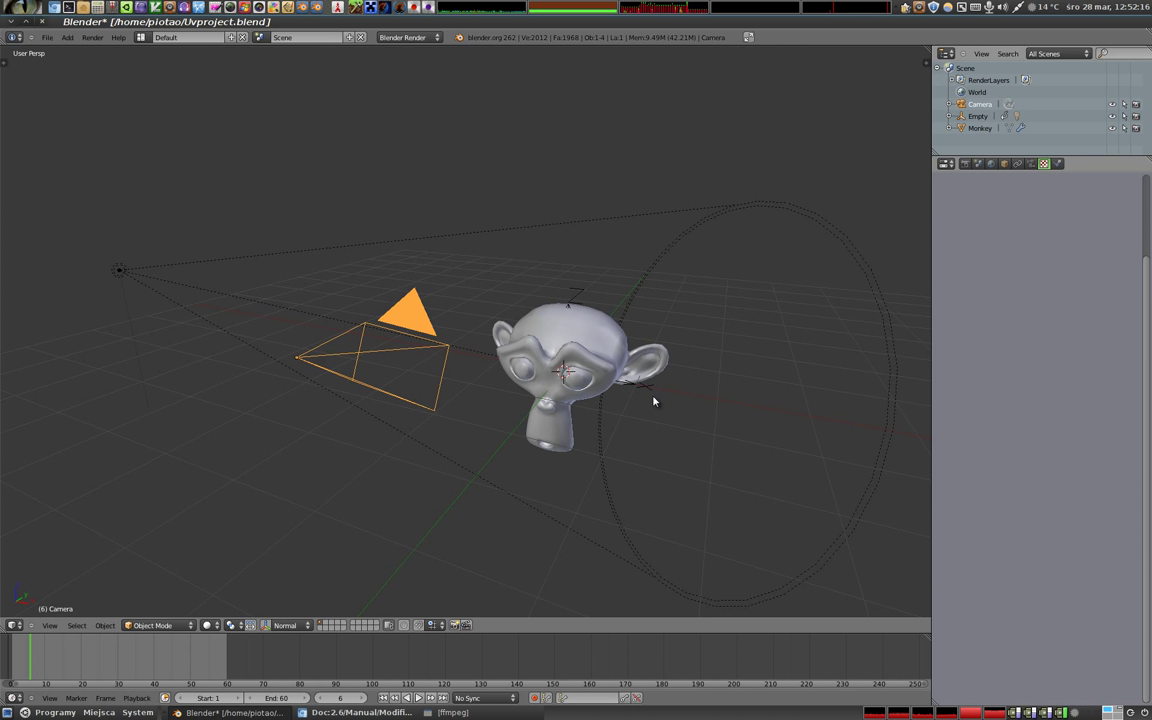
key("F12")
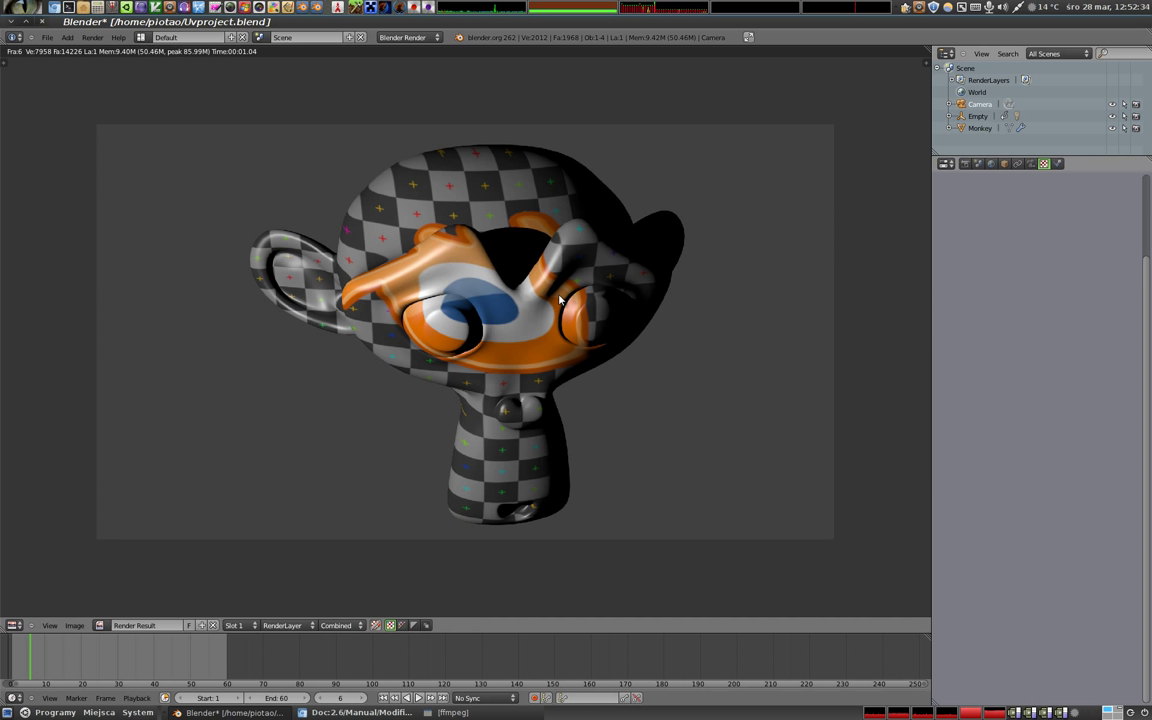
key("Escape")
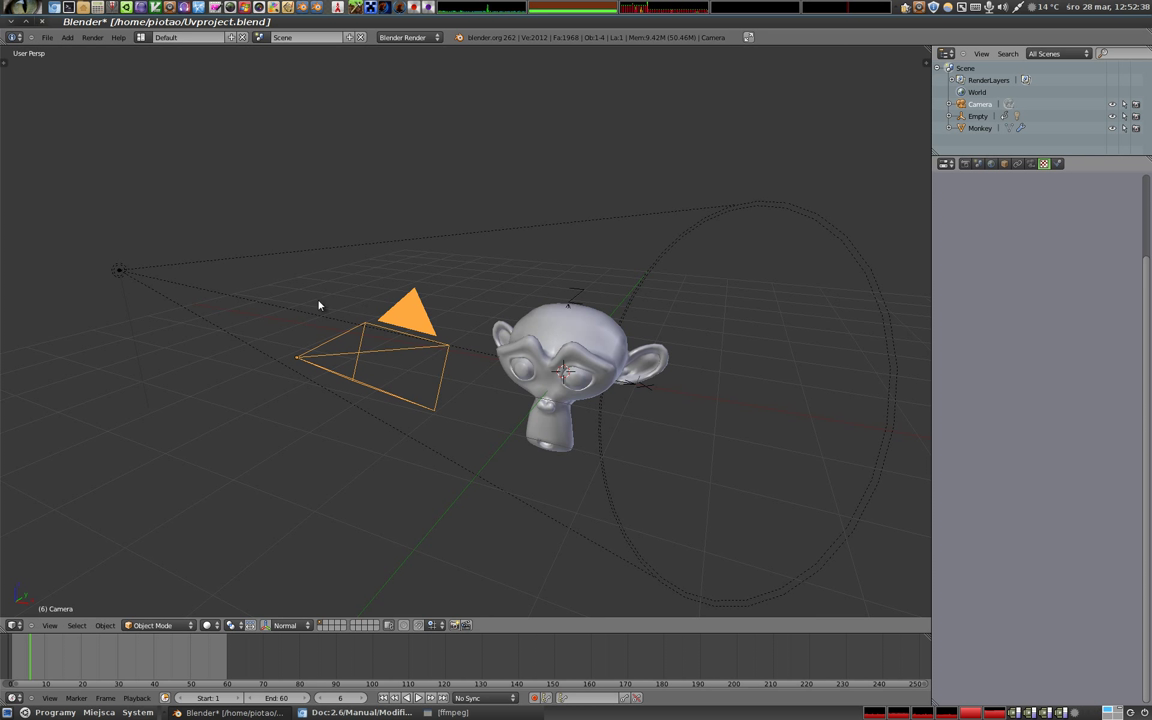
Select the Monkey and show its modifier stack in a wider, enlarged Properties editor
right_click(155, 275)
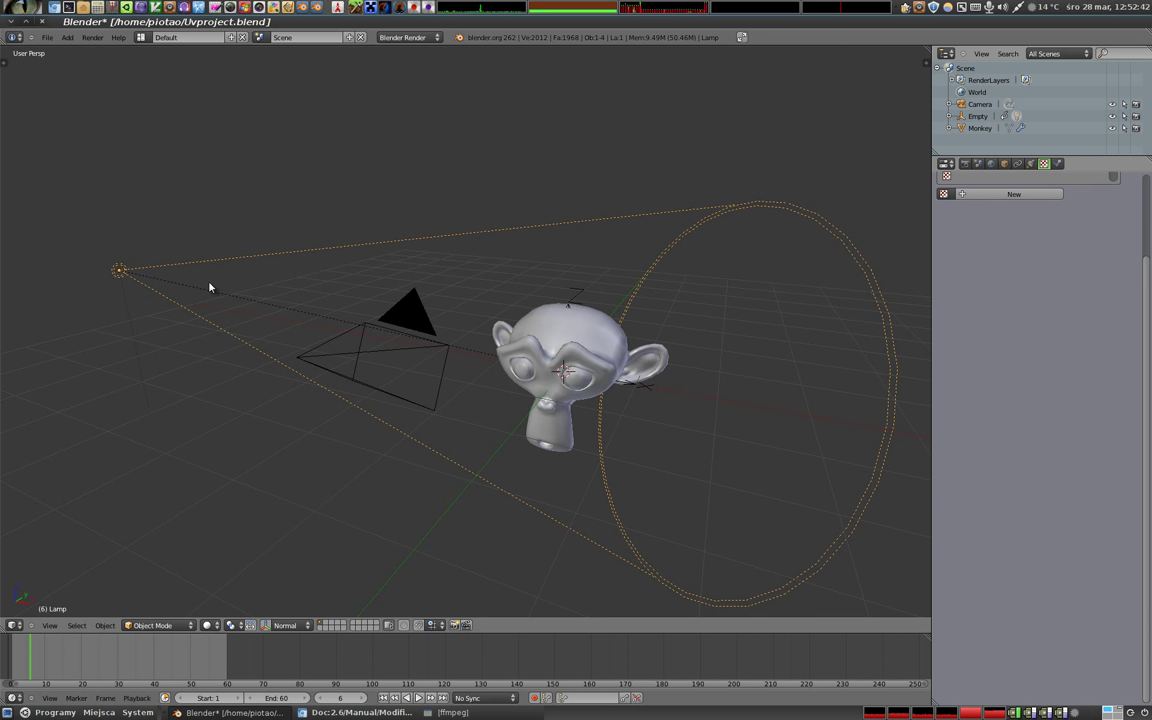
right_click(553, 375)
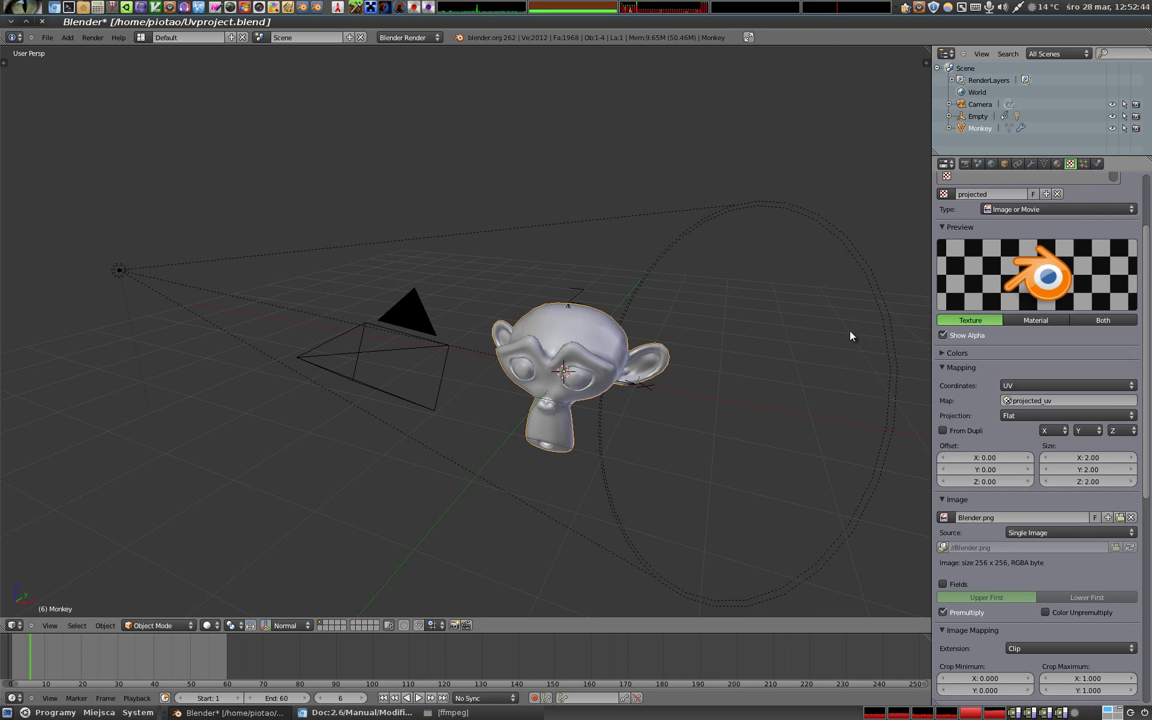
left_click(1031, 163)
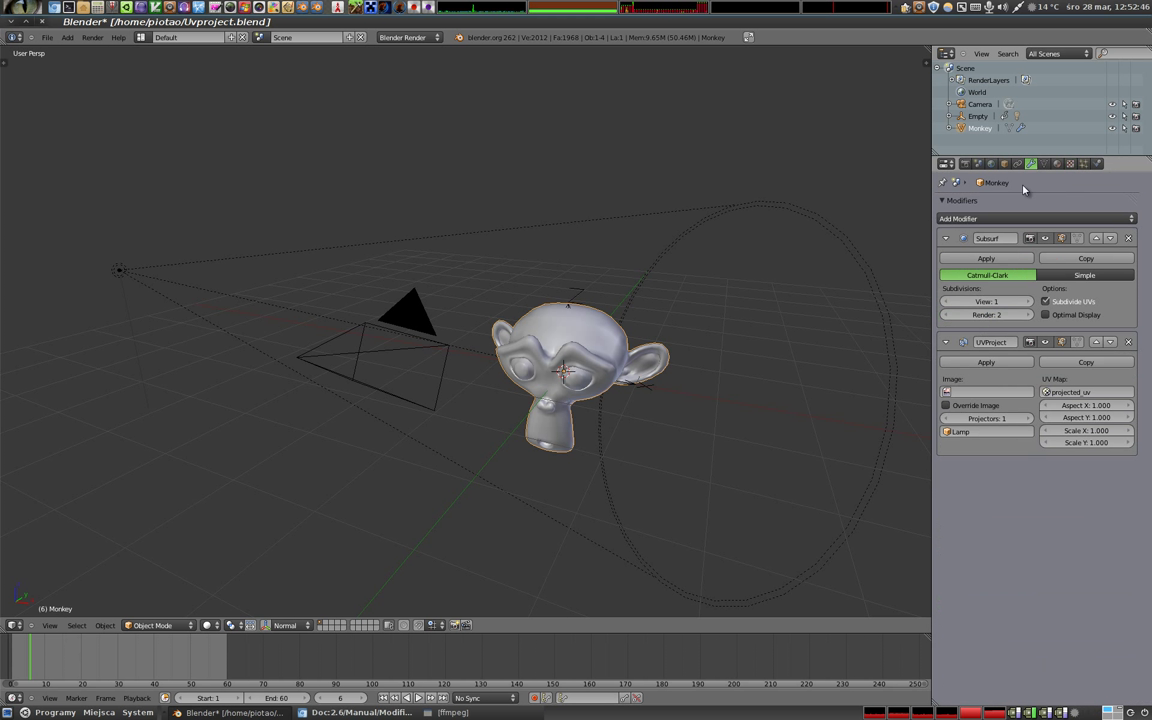
left_click_drag(931, 291, 876, 308)
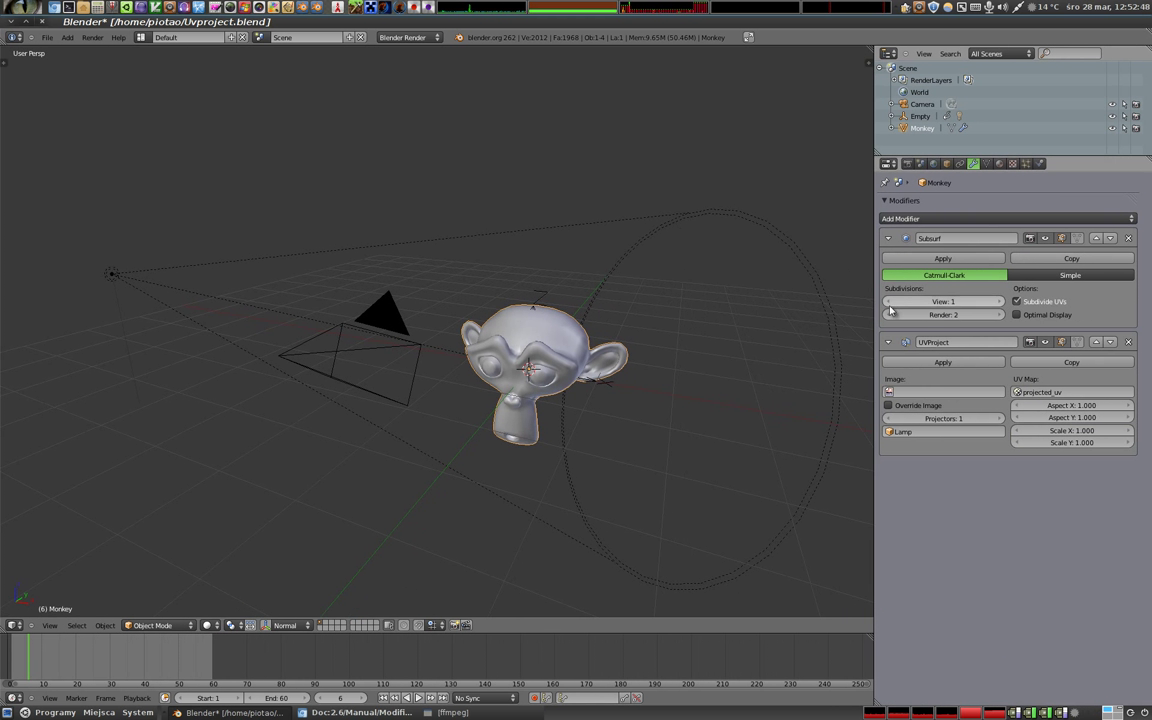
middle_click_drag(891, 310, 990, 300, "ctrl")
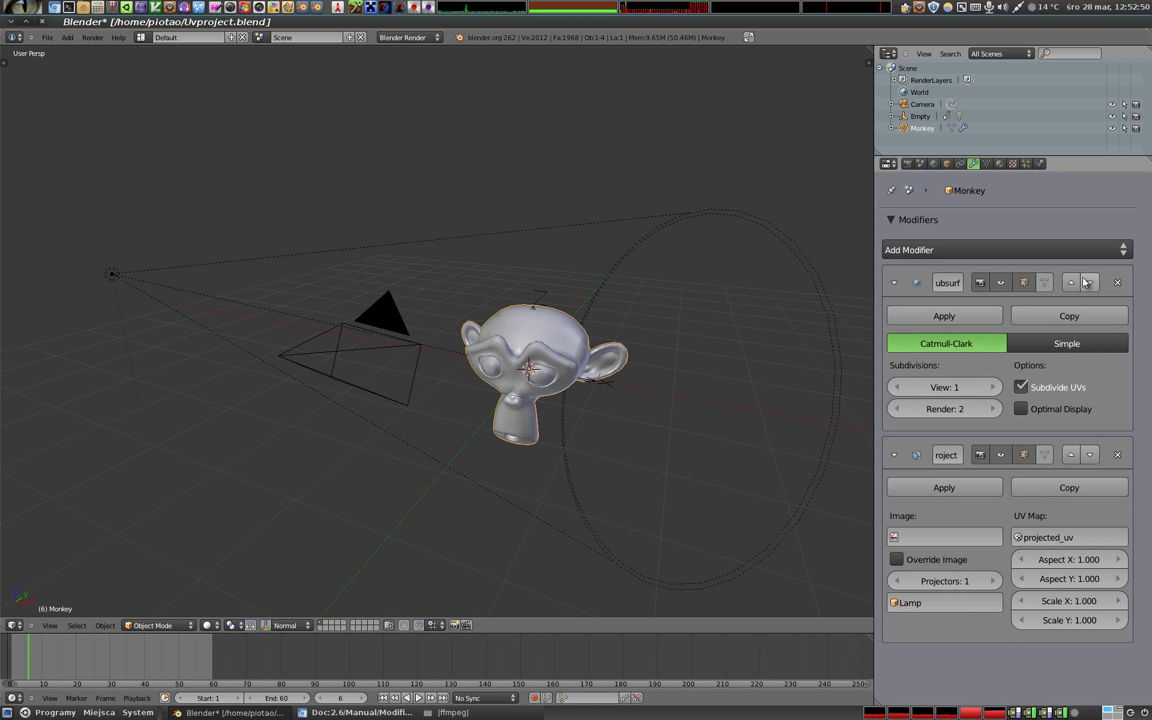
Collapse the Subsurf modifier and check the UVProject modifier's Image list with Lamp as projector
left_click(1002, 283)
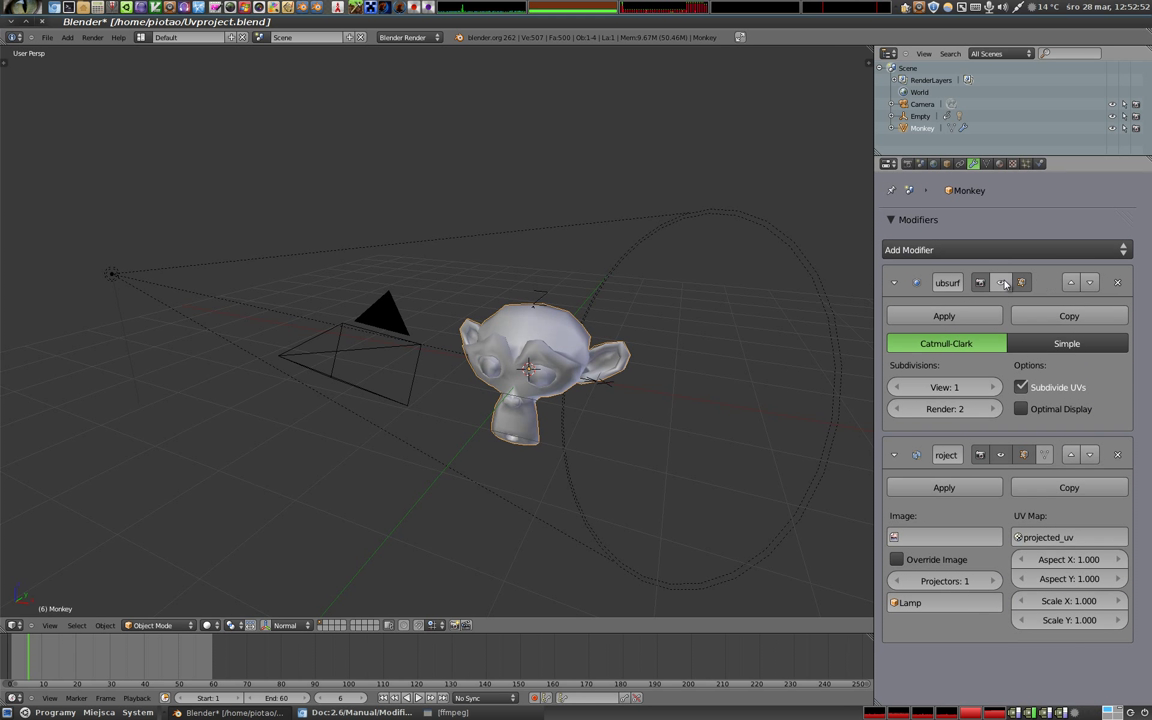
left_click(1001, 282)
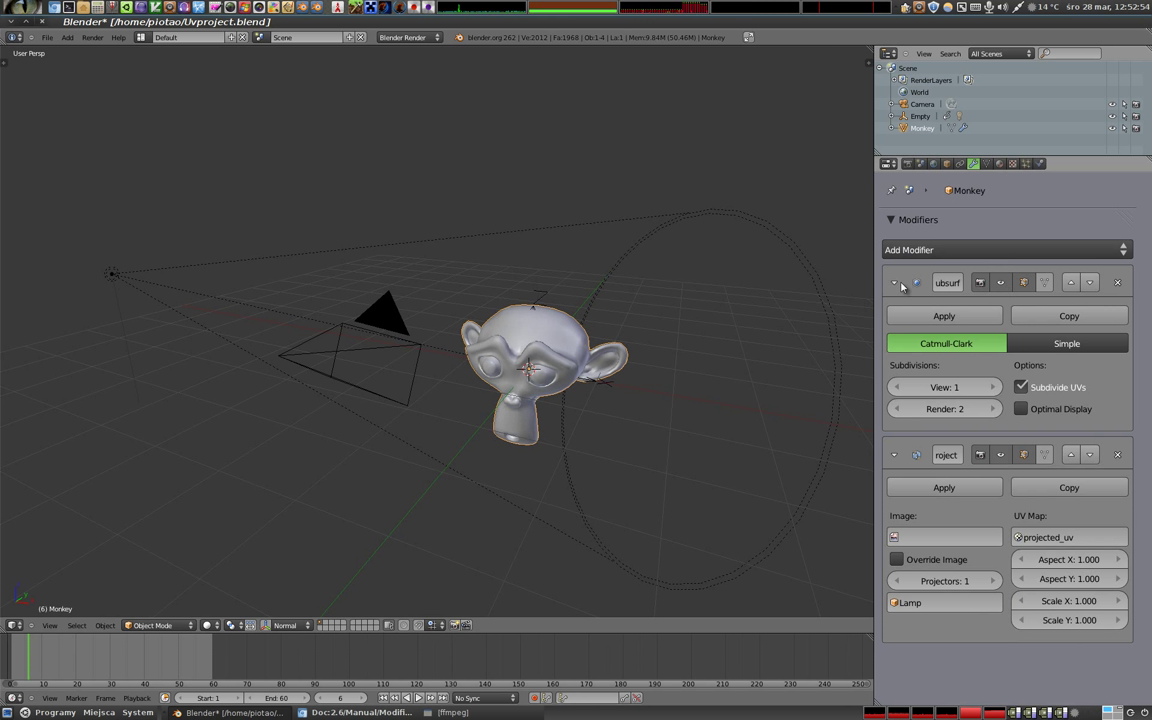
left_click(893, 282)
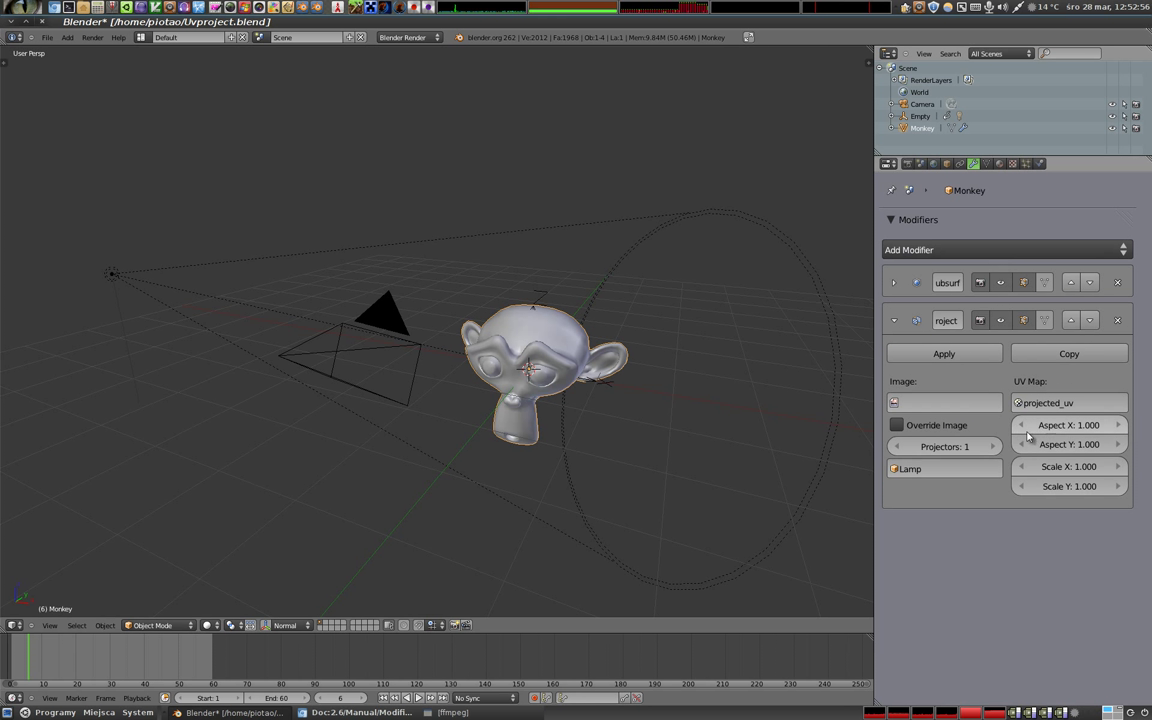
left_click_drag(876, 323, 796, 320)
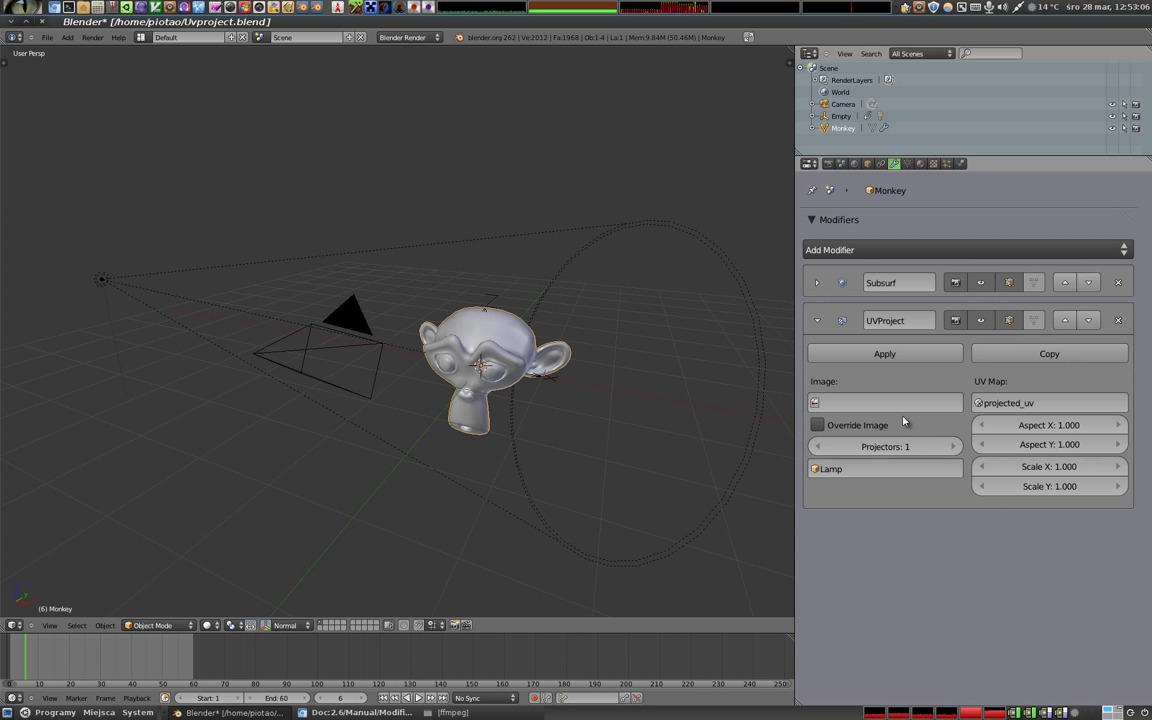
left_click(816, 404)
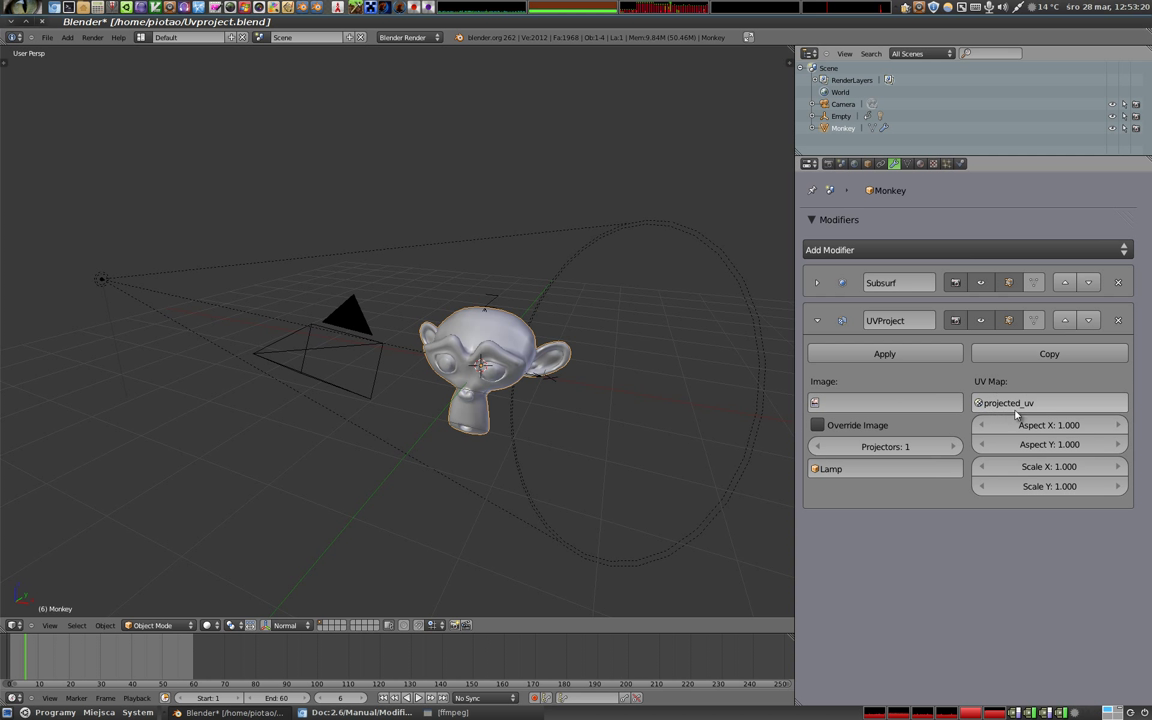
Check Suzanne's UV maps, enter Edit Mode, and make the enlarged lower area a UV/Image Editor
left_click(907, 164)
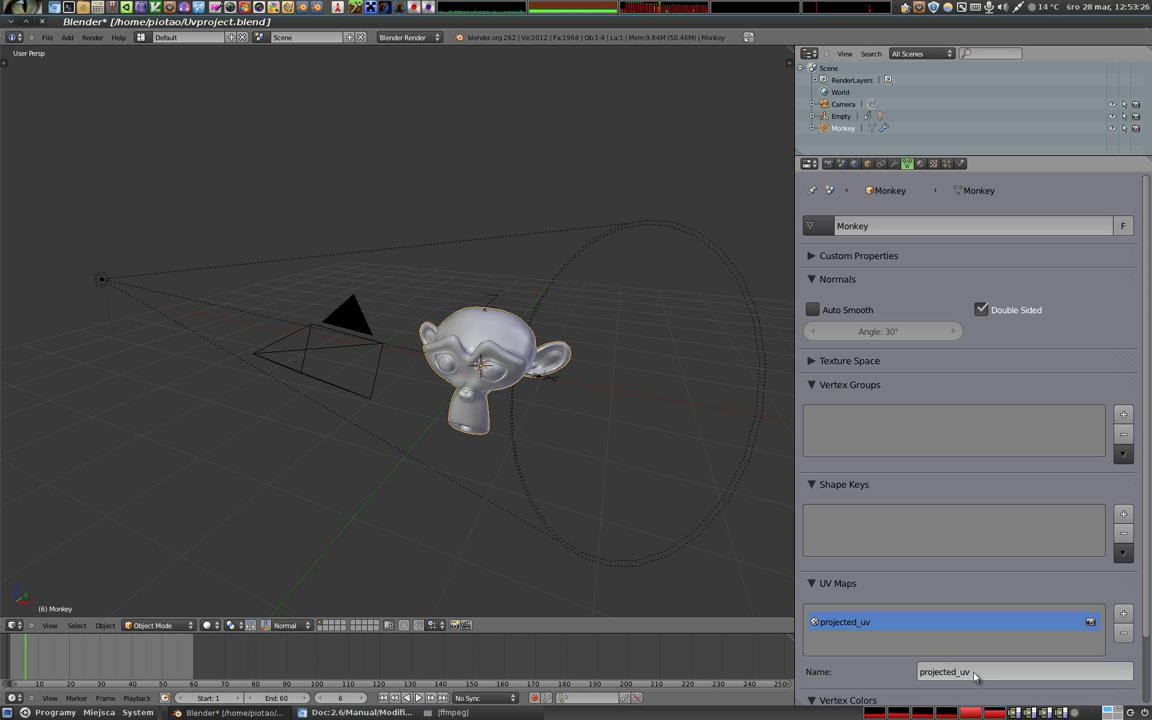
key("Tab")
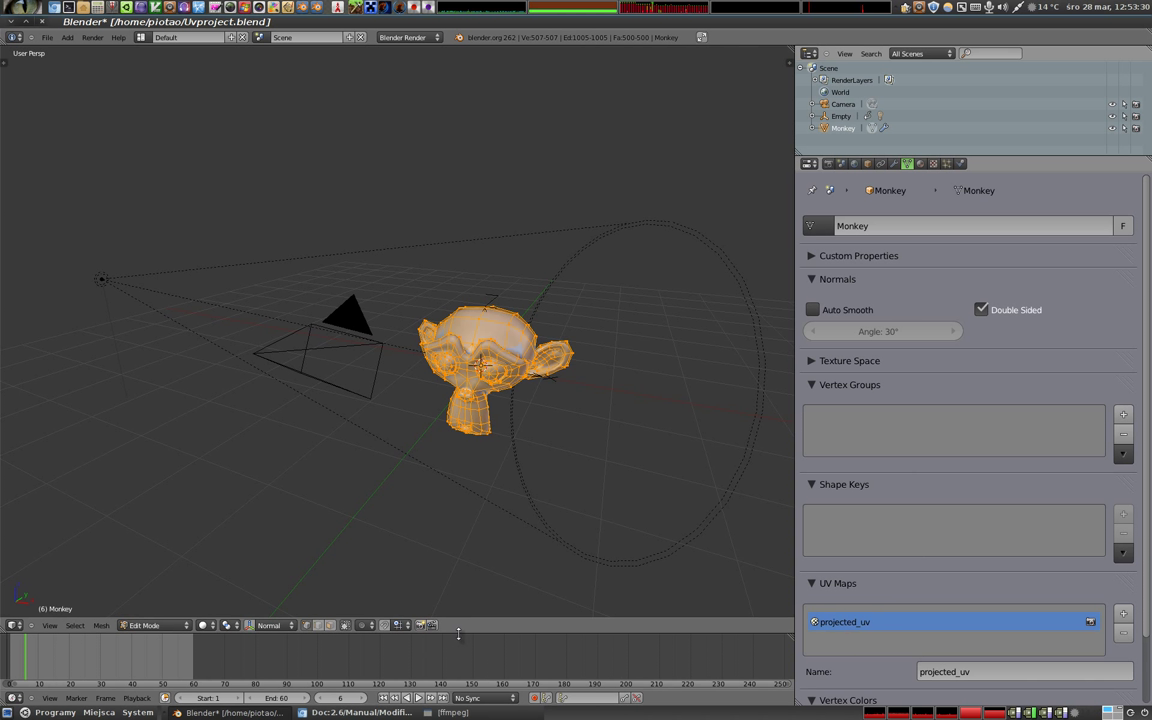
left_click_drag(458, 632, 458, 411)
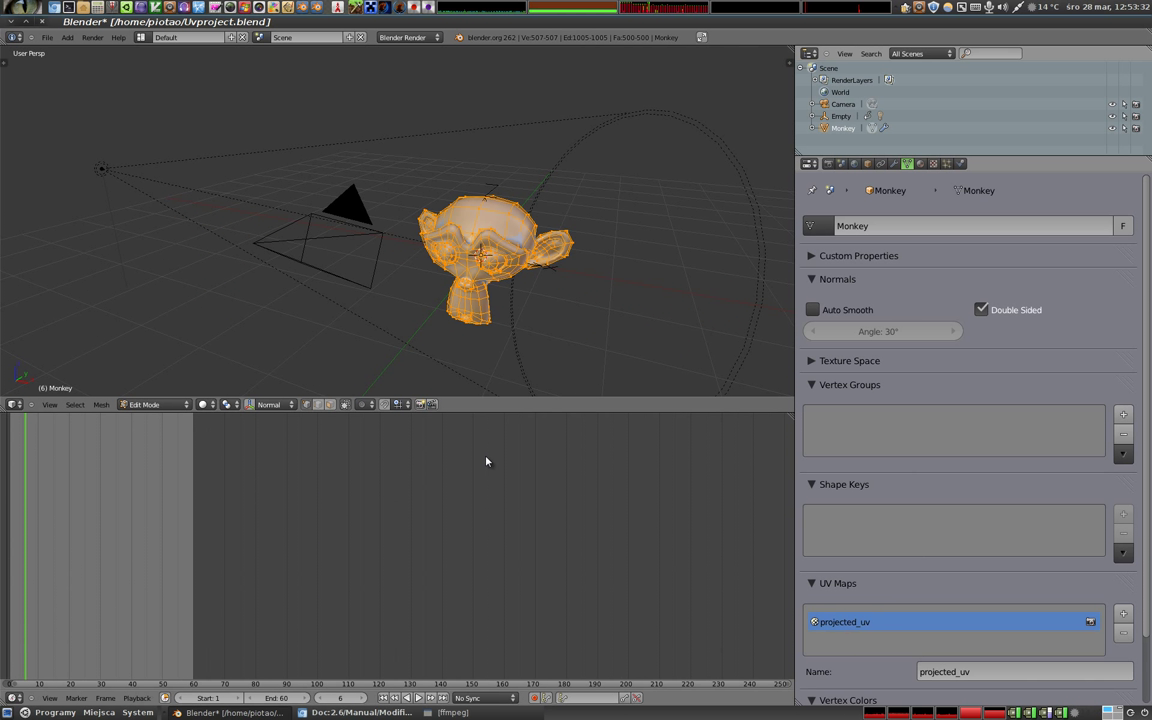
key("shift+F10")
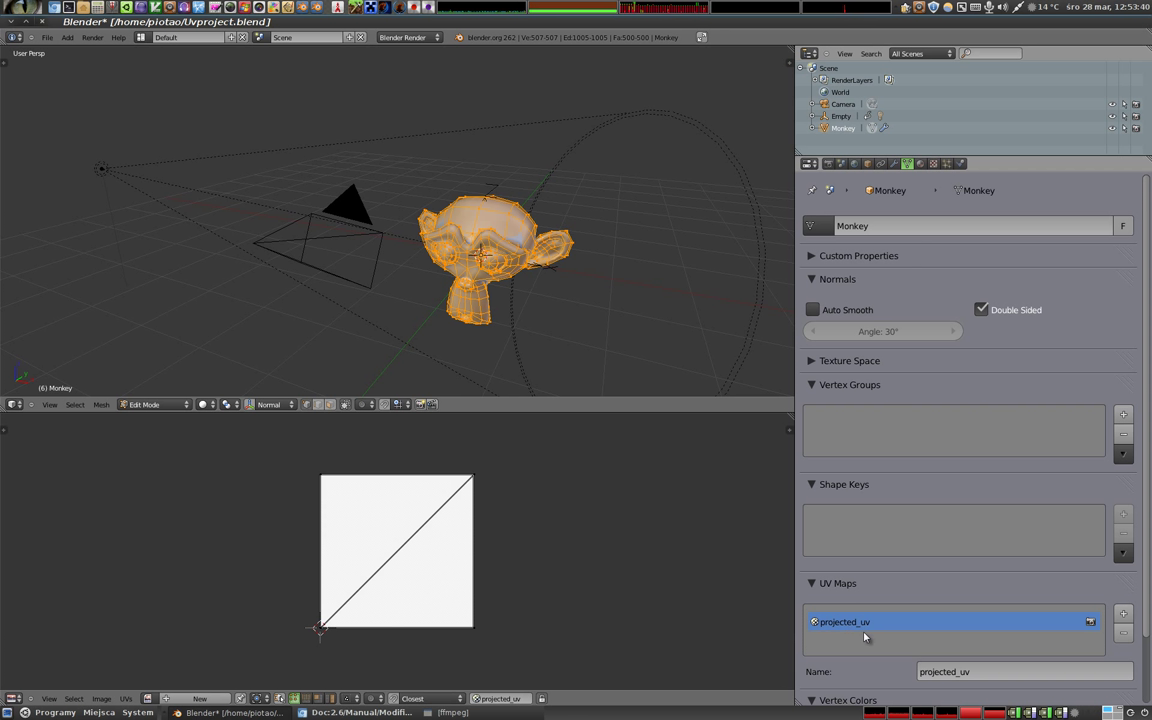
Confirm the UVProject modifier uses the projected_uv map, then show Suzanne's material
left_click(895, 164)
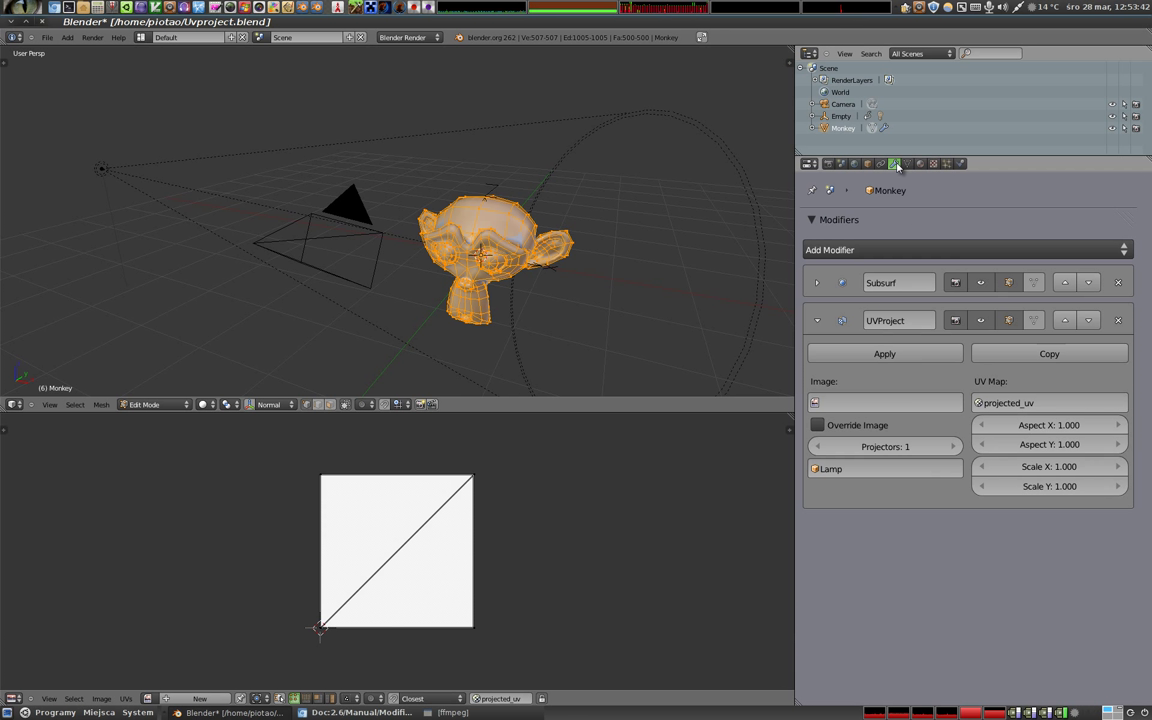
left_click(1000, 403)
left_click(920, 163)
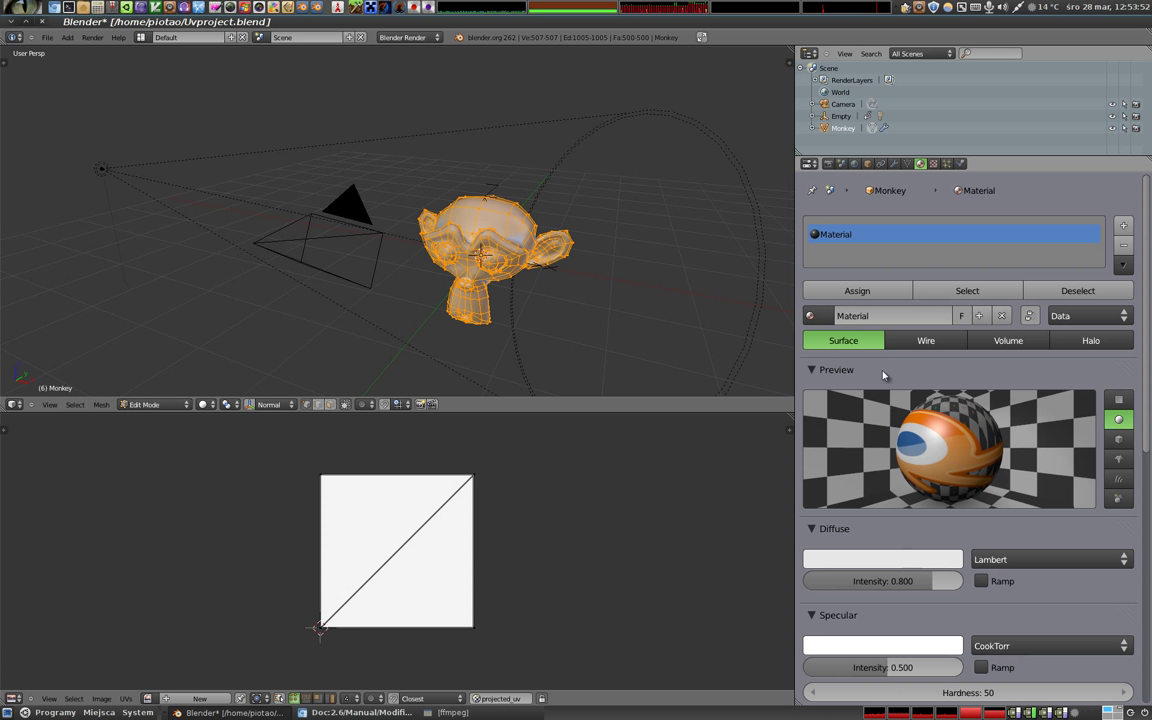
Inspect the material's base checker texture settings in the Texture tab
left_click(933, 164)
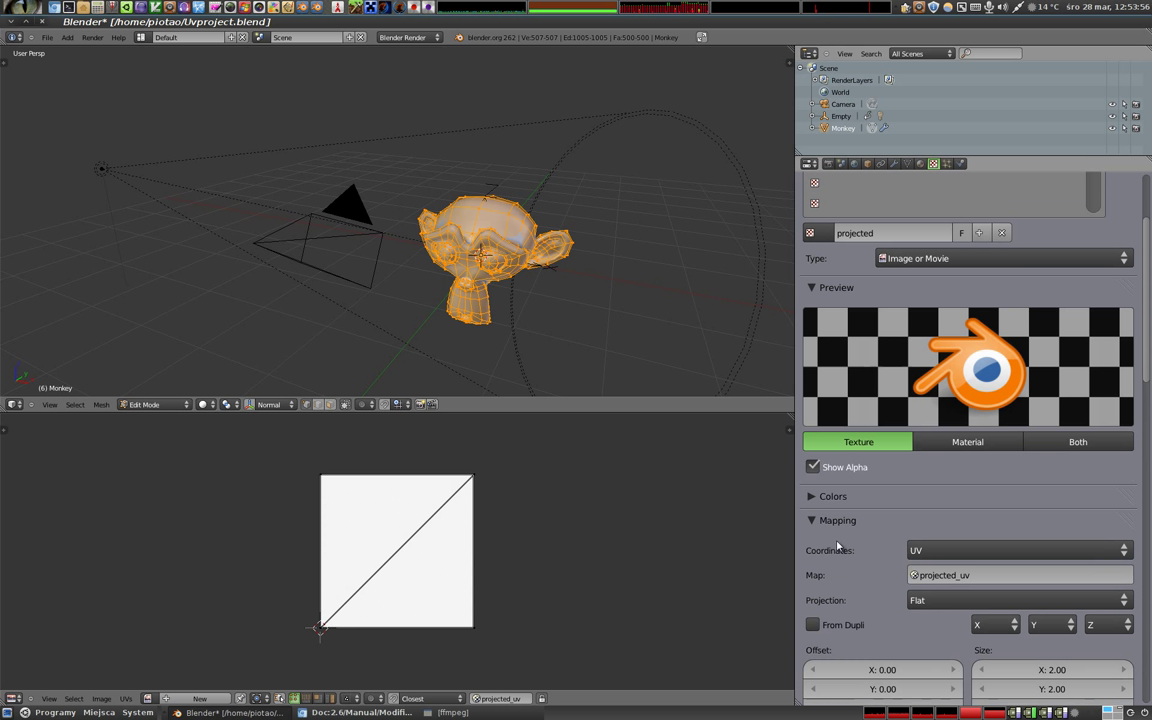
scroll(830, 545, "up", 5)
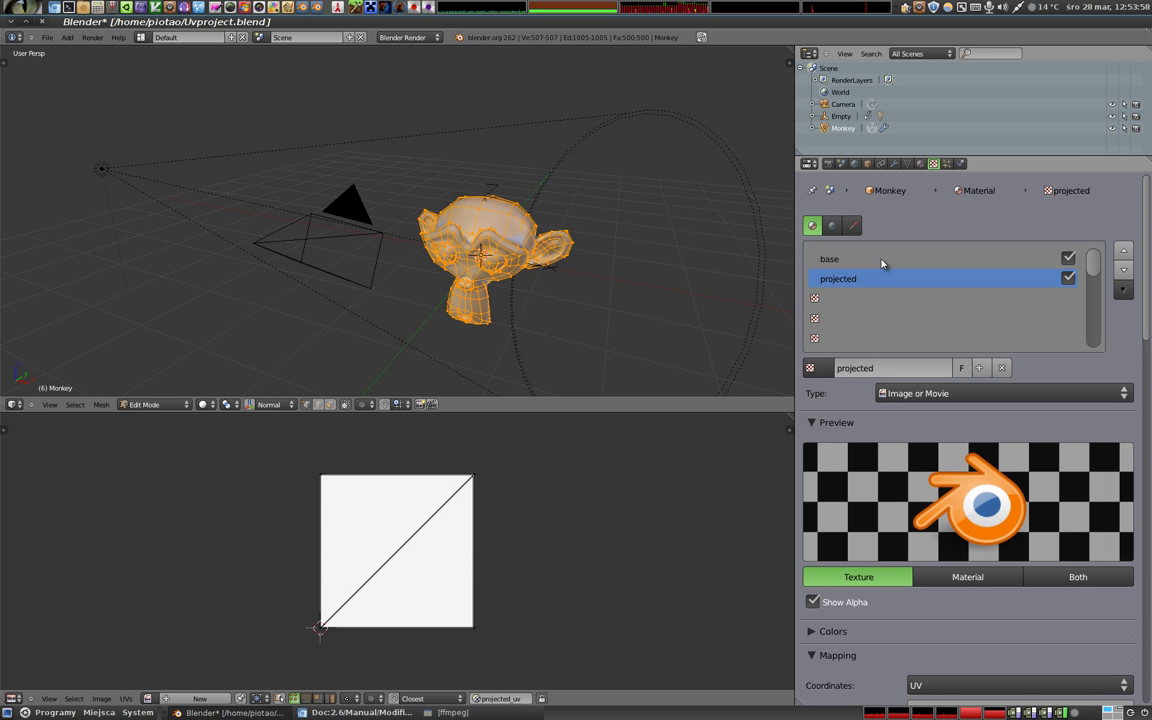
left_click(882, 261)
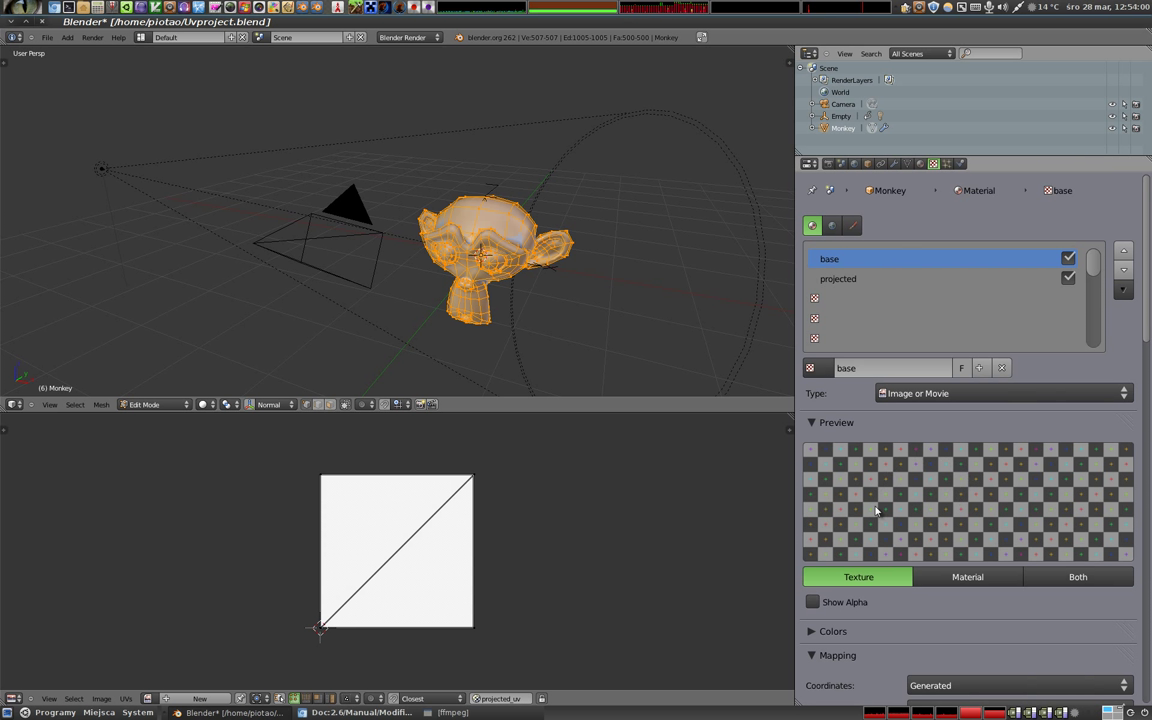
scroll(922, 472, "down", 3)
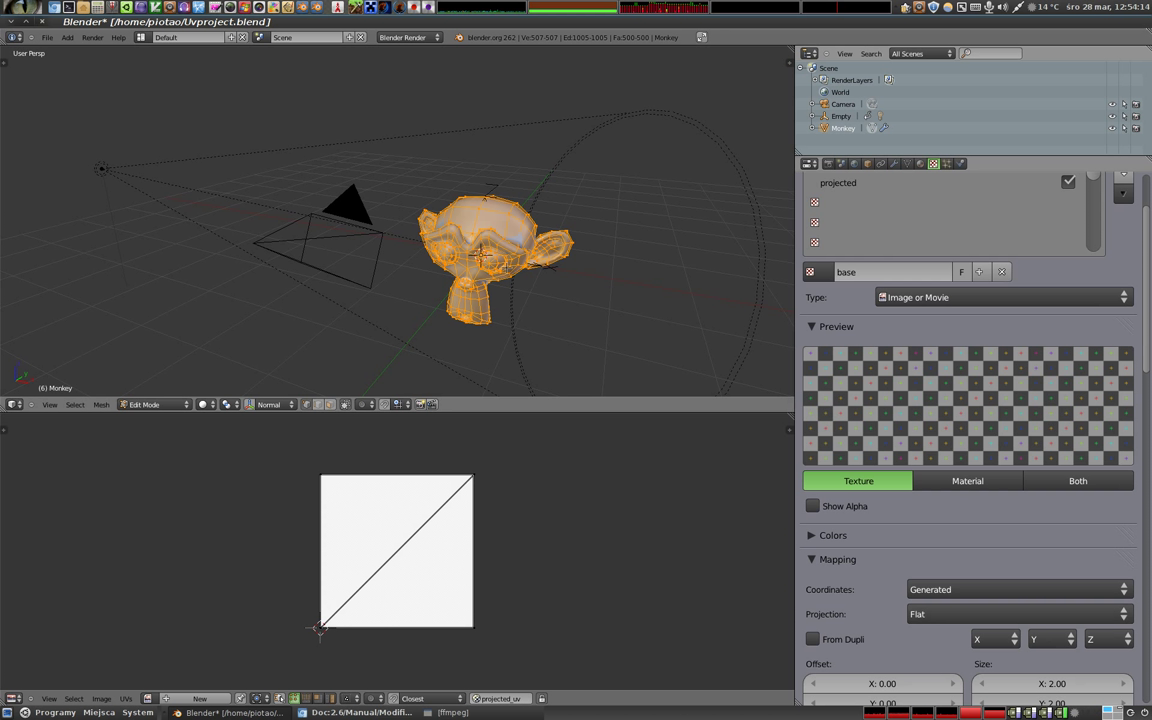
scroll(832, 276, "up", 3)
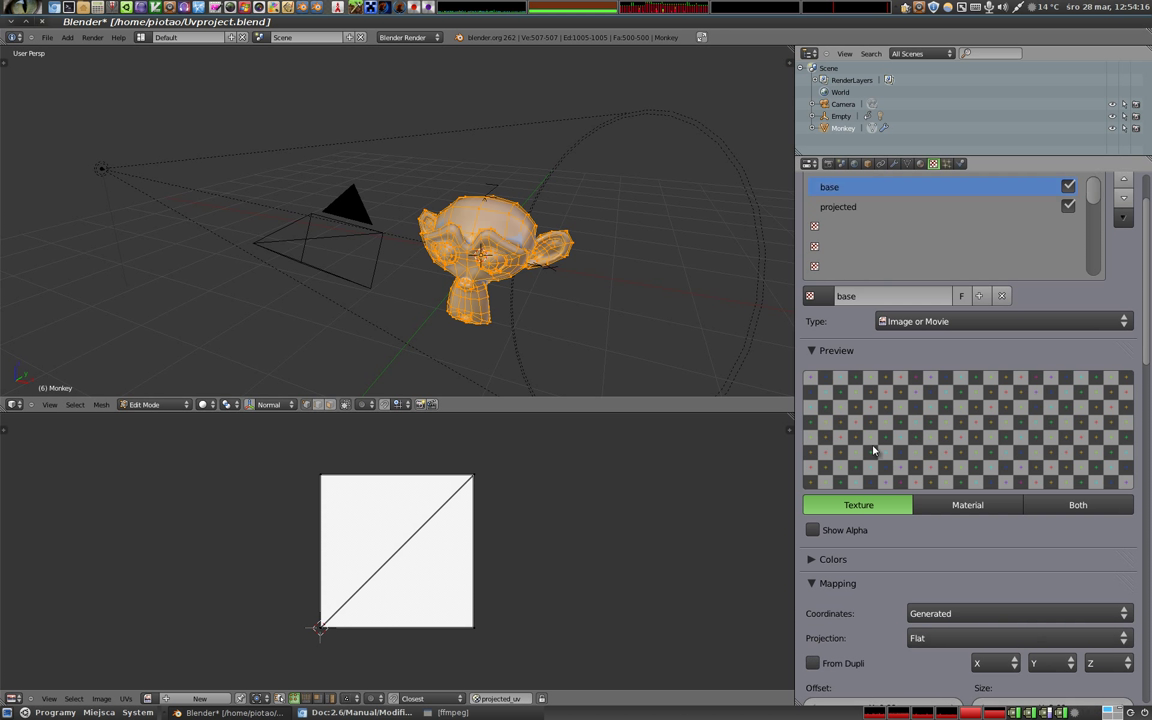
Review the projected logo texture's projected_uv mapping and Blender.png image, then render the frame
left_click(832, 256)
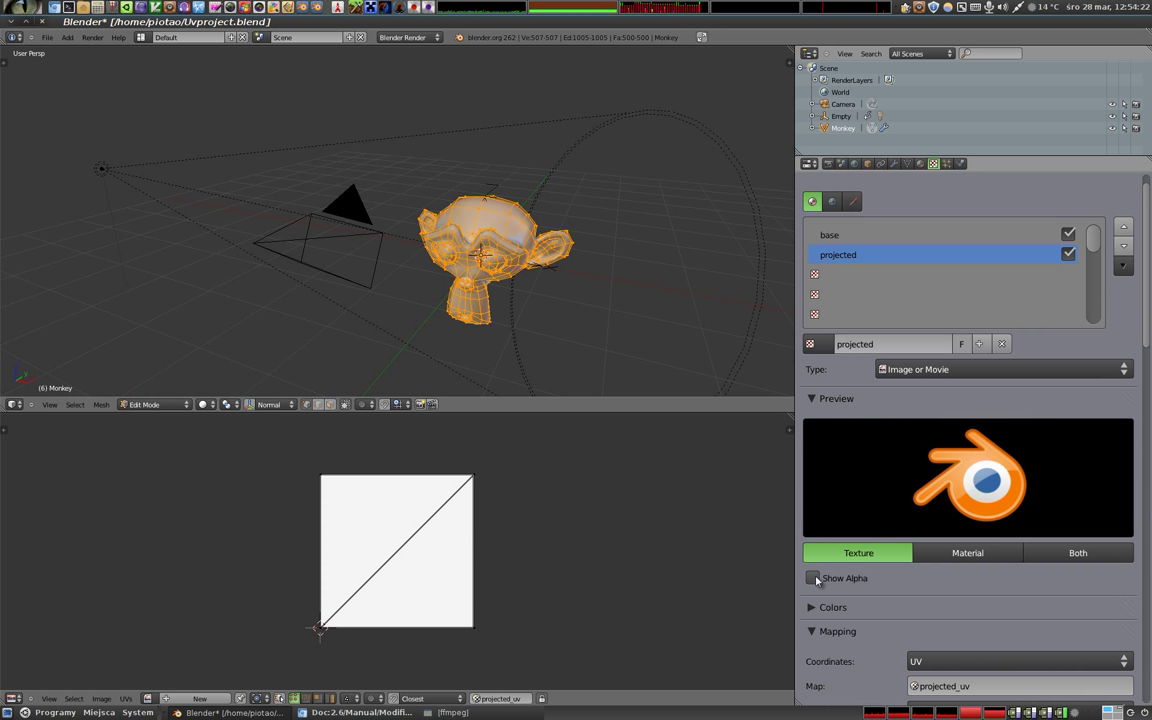
scroll(906, 503, "down", 3)
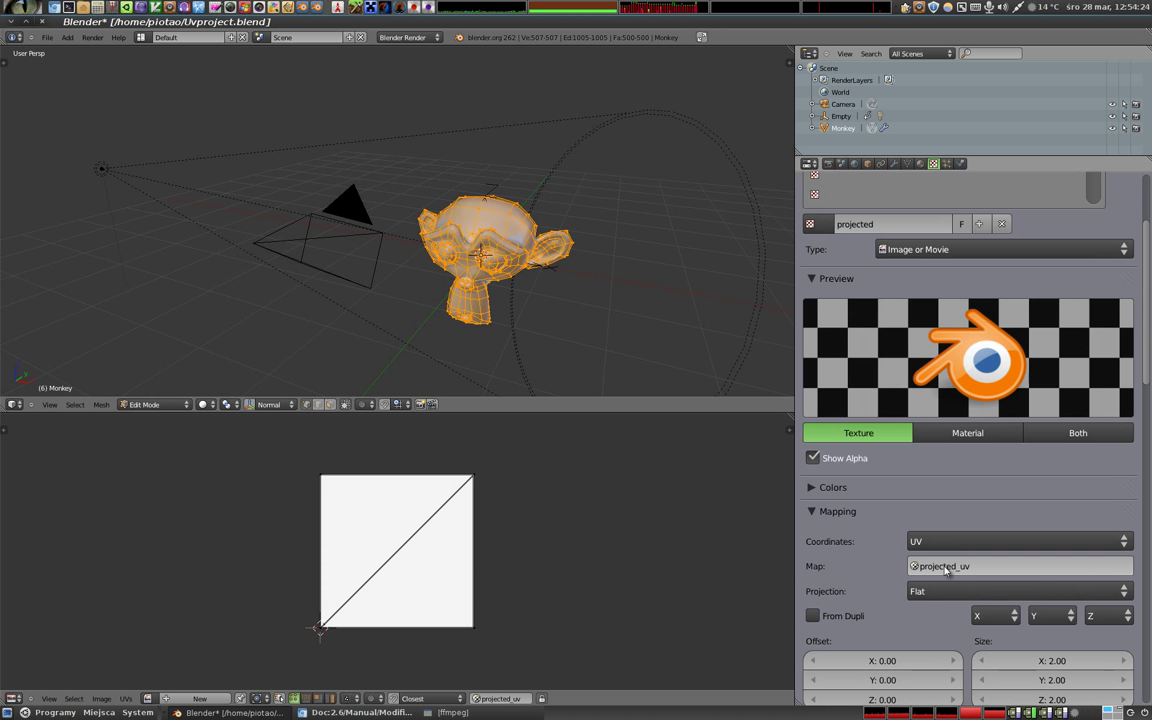
scroll(943, 568, "down", 3)
scroll(815, 578, "down", 1)
scroll(815, 578, "down", 3)
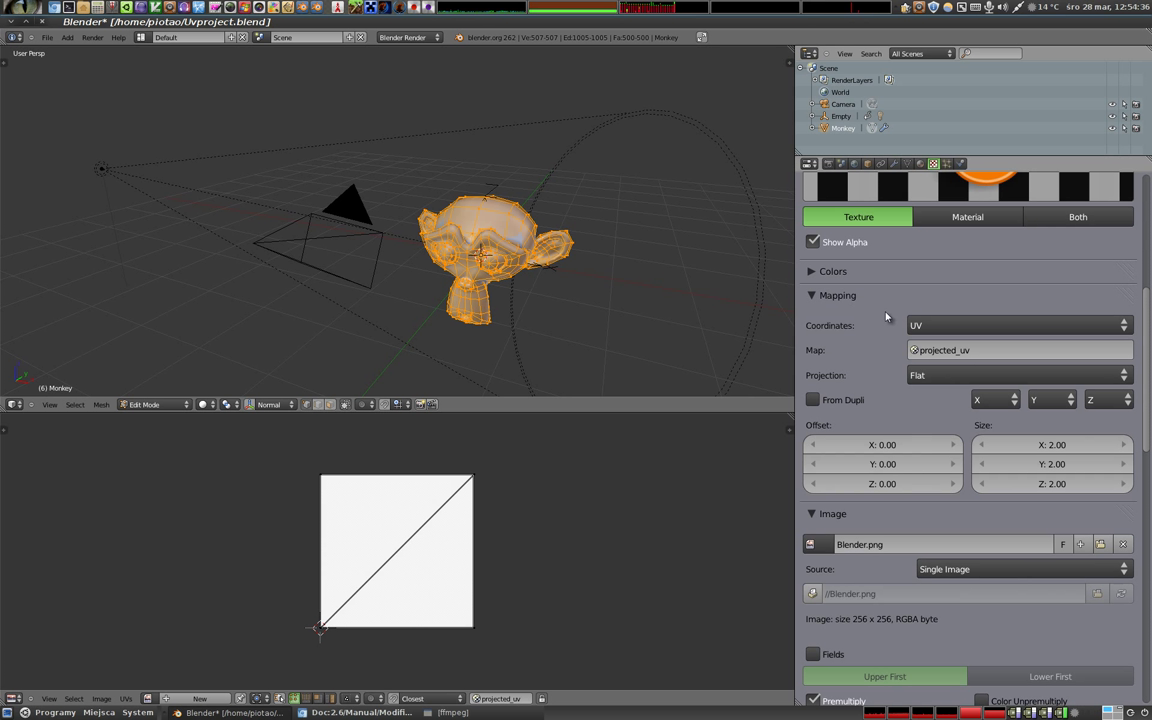
key("F12")
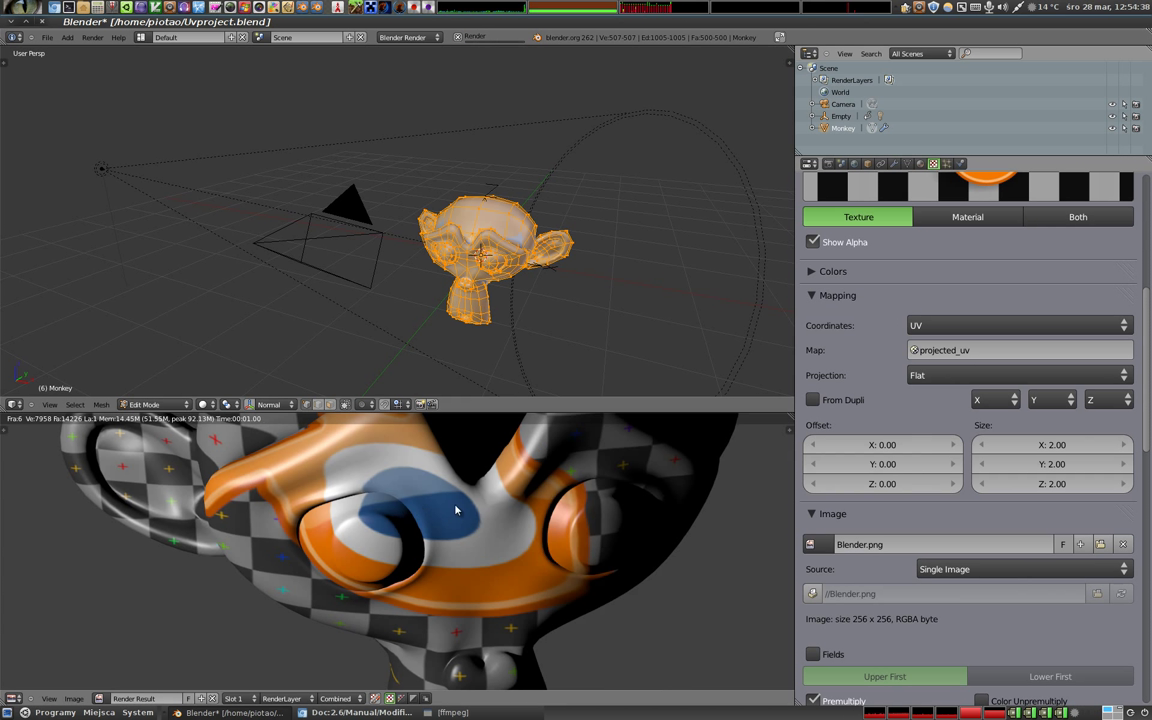
scroll(455, 510, "down", 4)
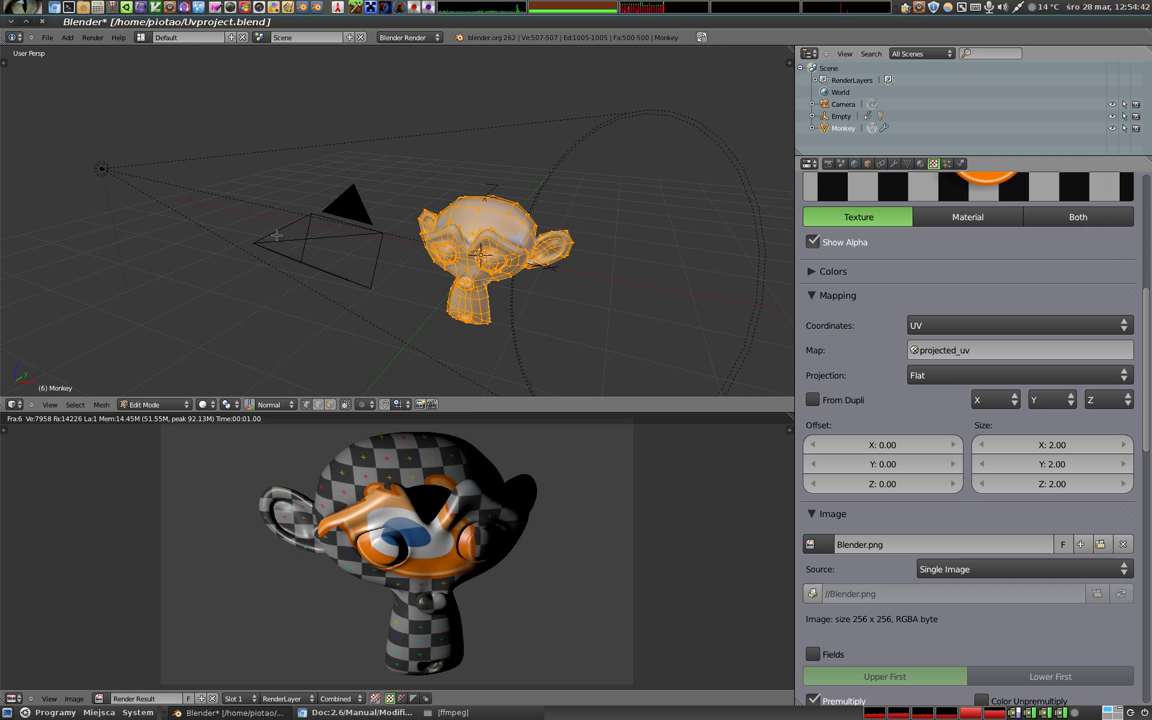
Return to Object Mode, rotate the Empty driving the projection, and render the result
key("Tab")
right_click(156, 160)
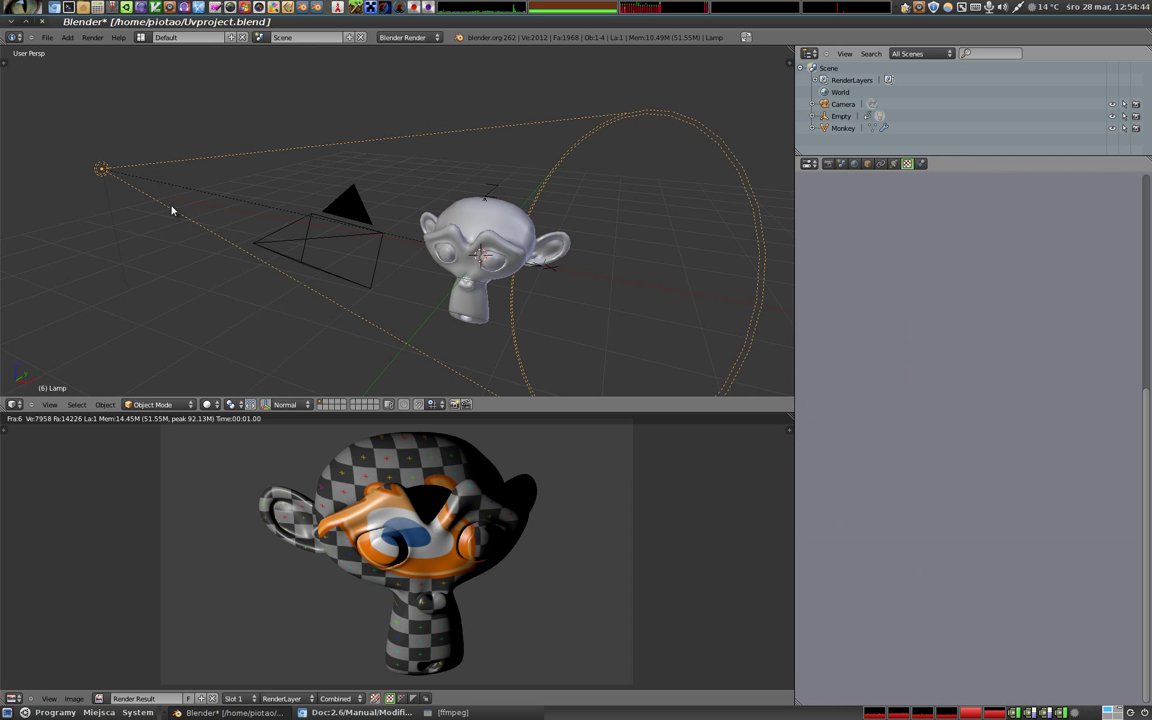
right_click(557, 272)
key("r")
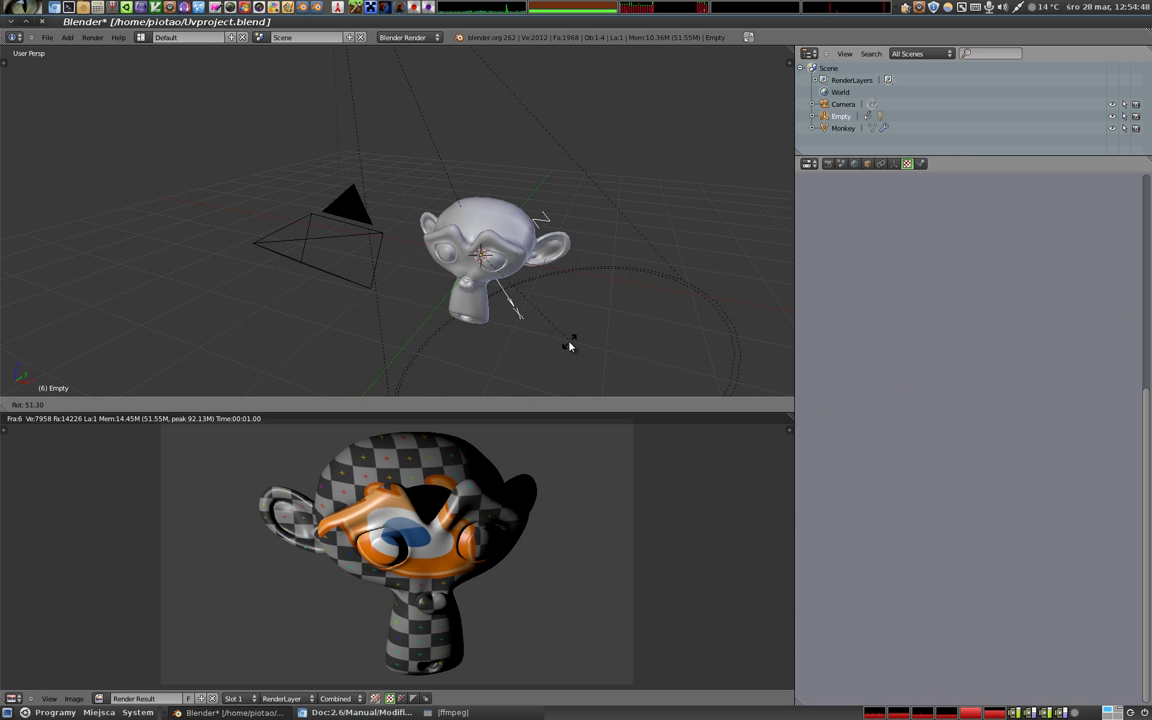
left_click(553, 358)
key("F12")
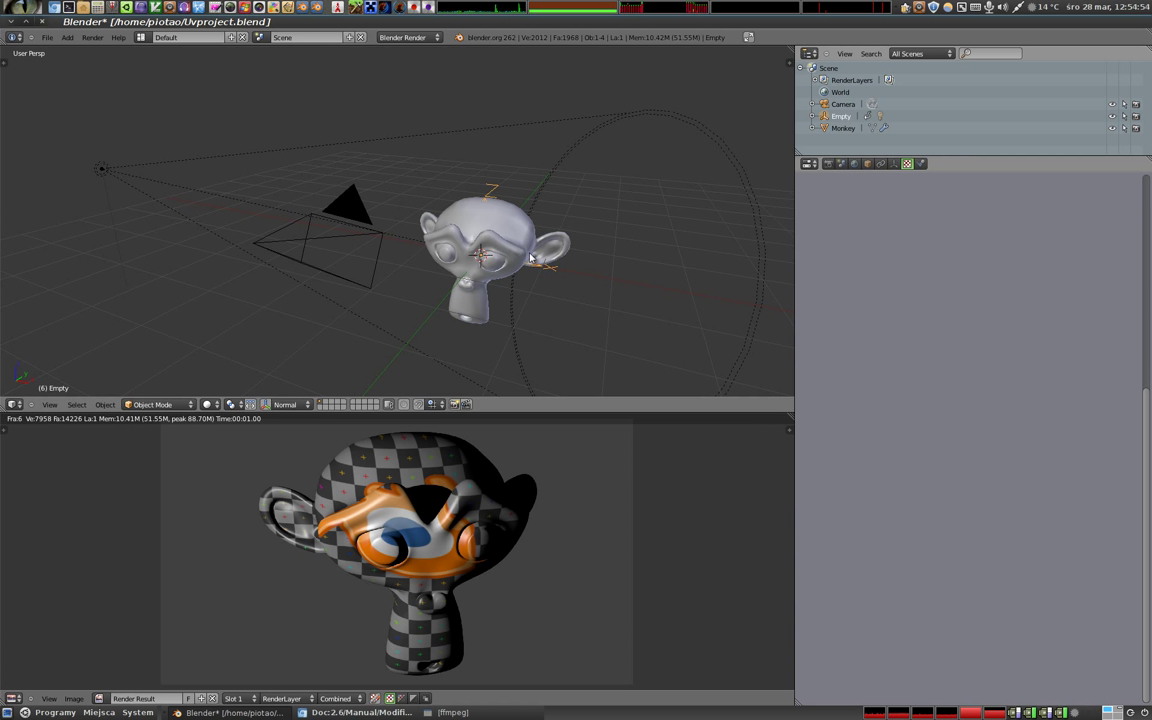
Rotate the Empty again so its cone points downward and re-render
key("r")
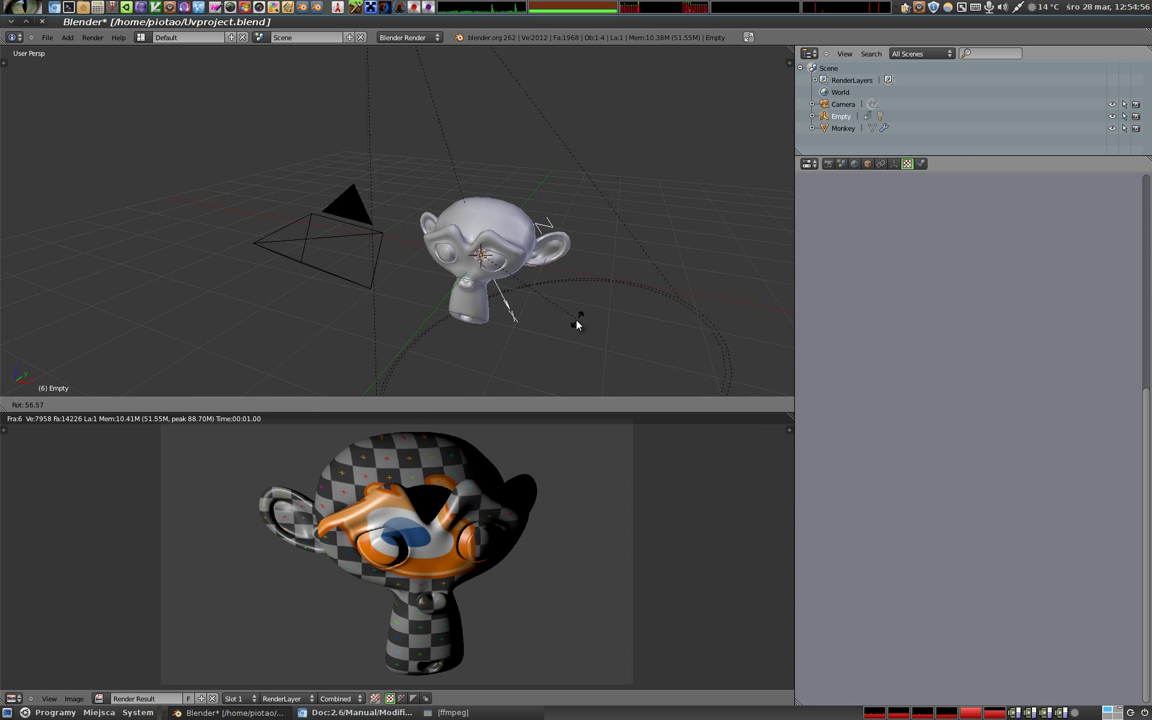
left_click(568, 332)
key("F12")
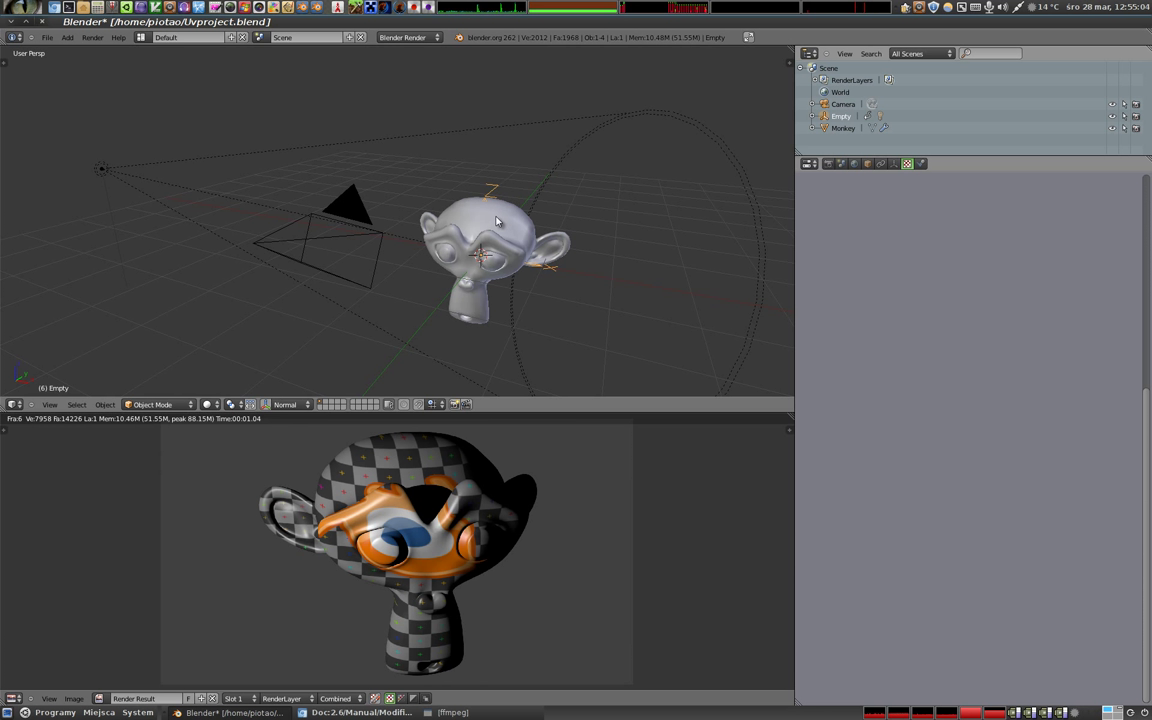
Inspect the Empty's rotation animation in the Animation layout at frame 24, then return to Default
left_click(141, 37)
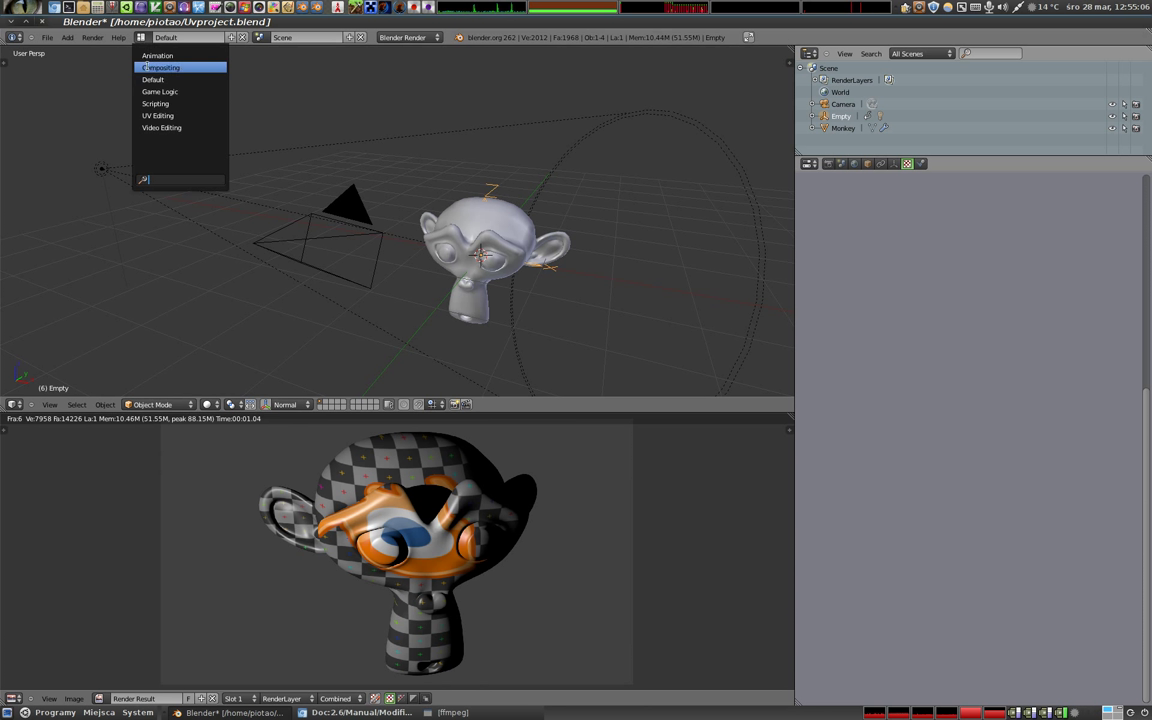
left_click(152, 55)
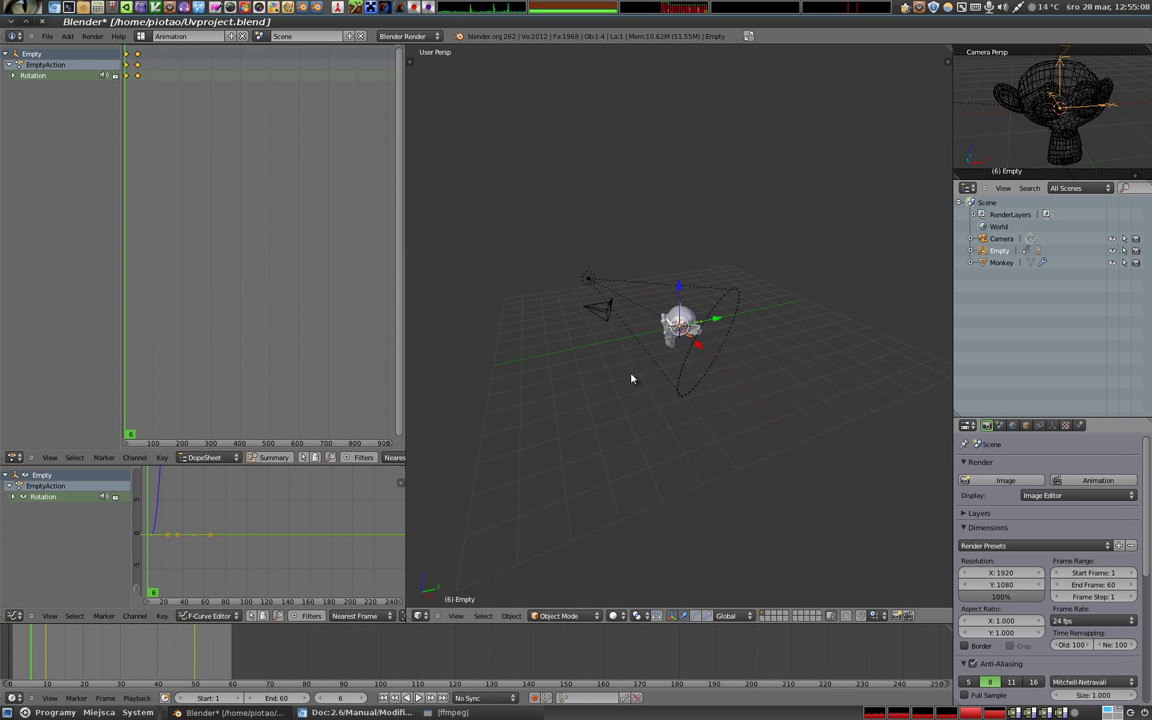
scroll(672, 340, "up", 8)
mouse_move(672, 340)
middle_mouse_down()
mouse_move(615, 255)
mouse_move(600, 270)
mouse_move(648, 355)
mouse_move(656, 337)
middle_mouse_up()
scroll(600, 270, "down", 4)
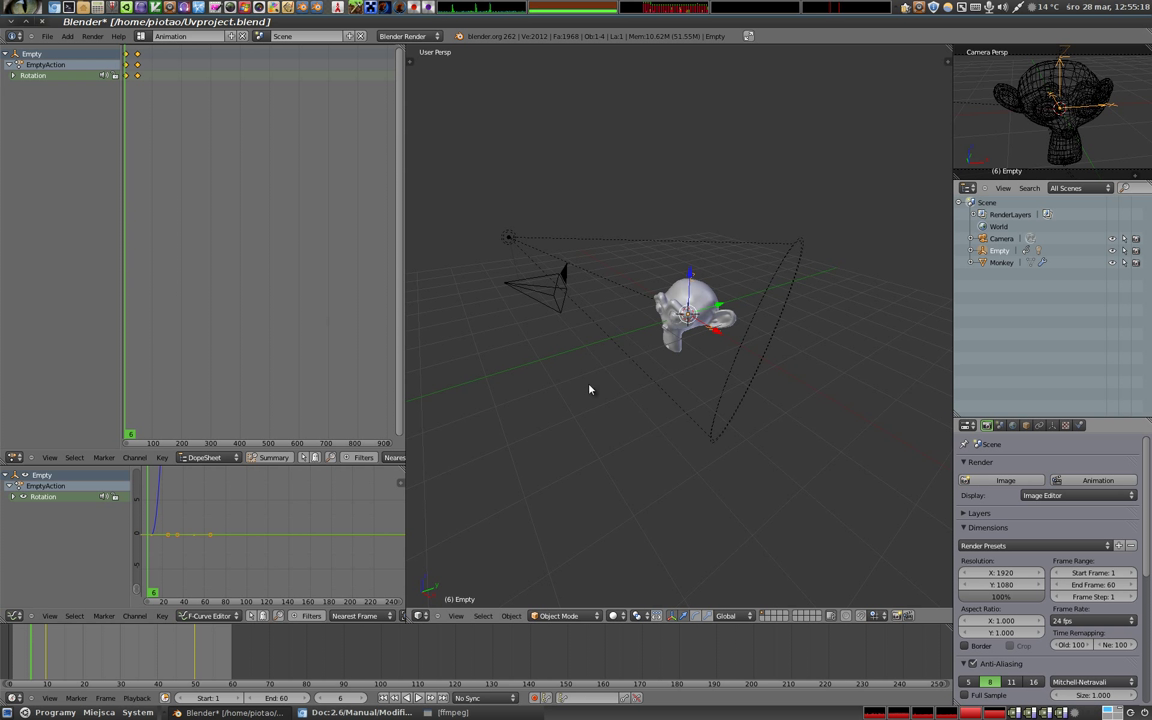
mouse_move(32, 660)
left_mouse_down()
mouse_move(227, 661)
mouse_move(13, 668)
left_mouse_up()
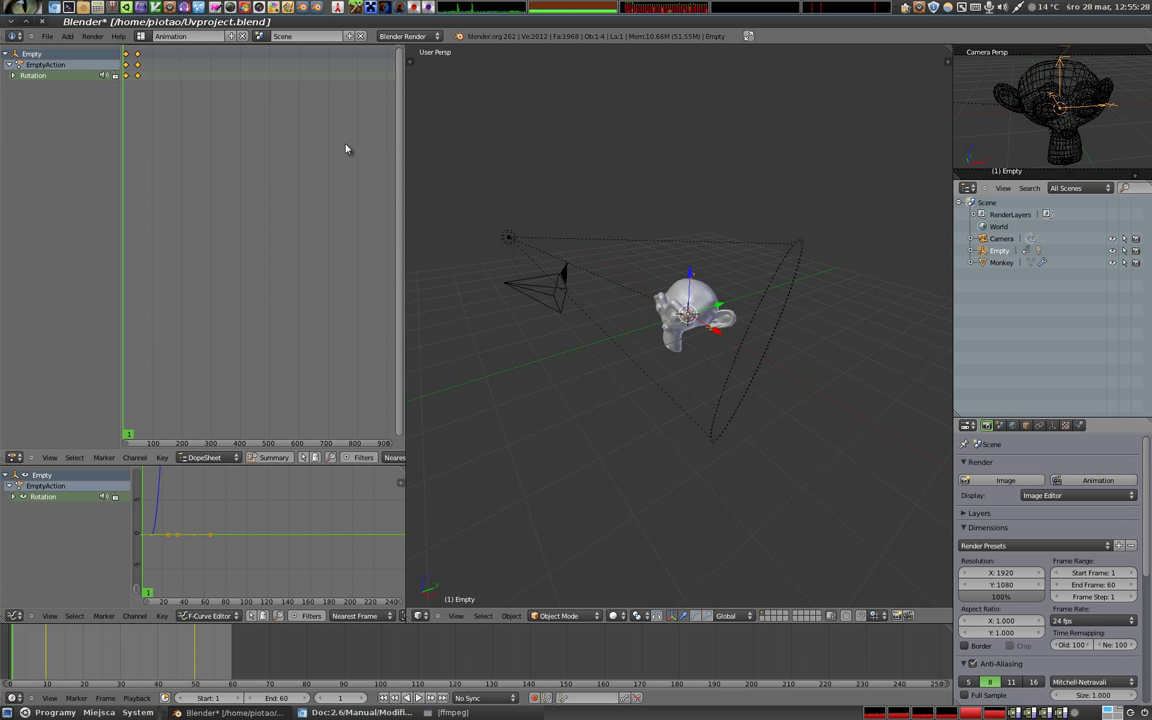
left_click(141, 36)
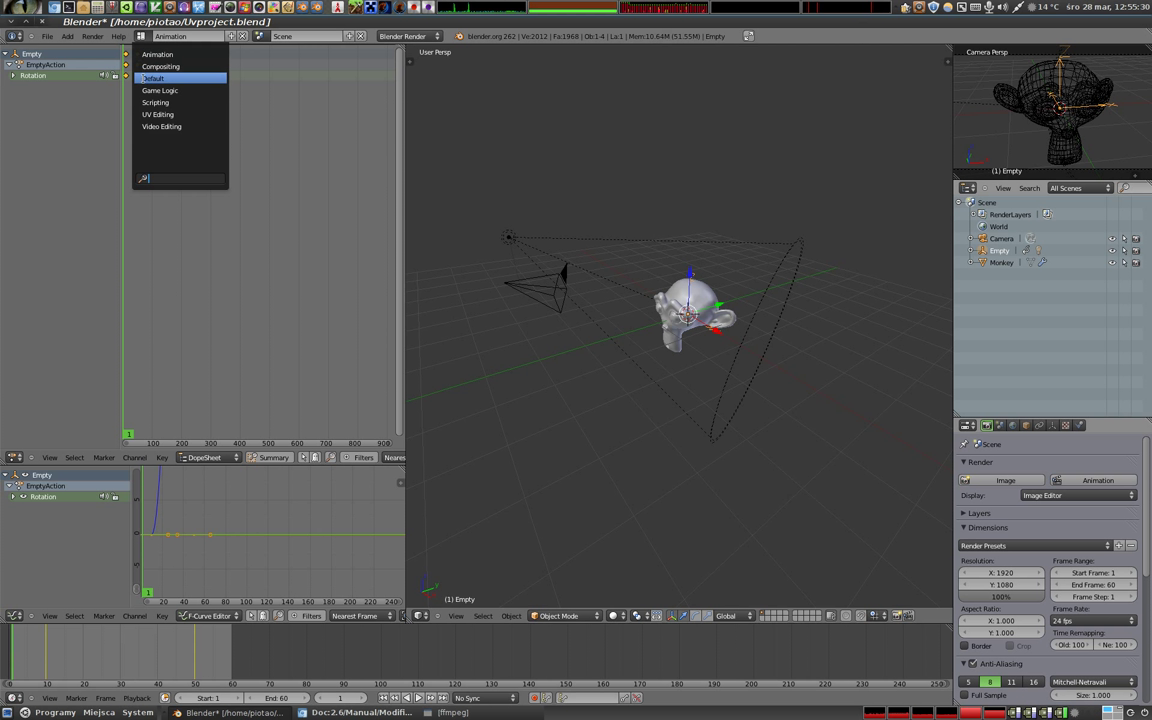
left_click(132, 78)
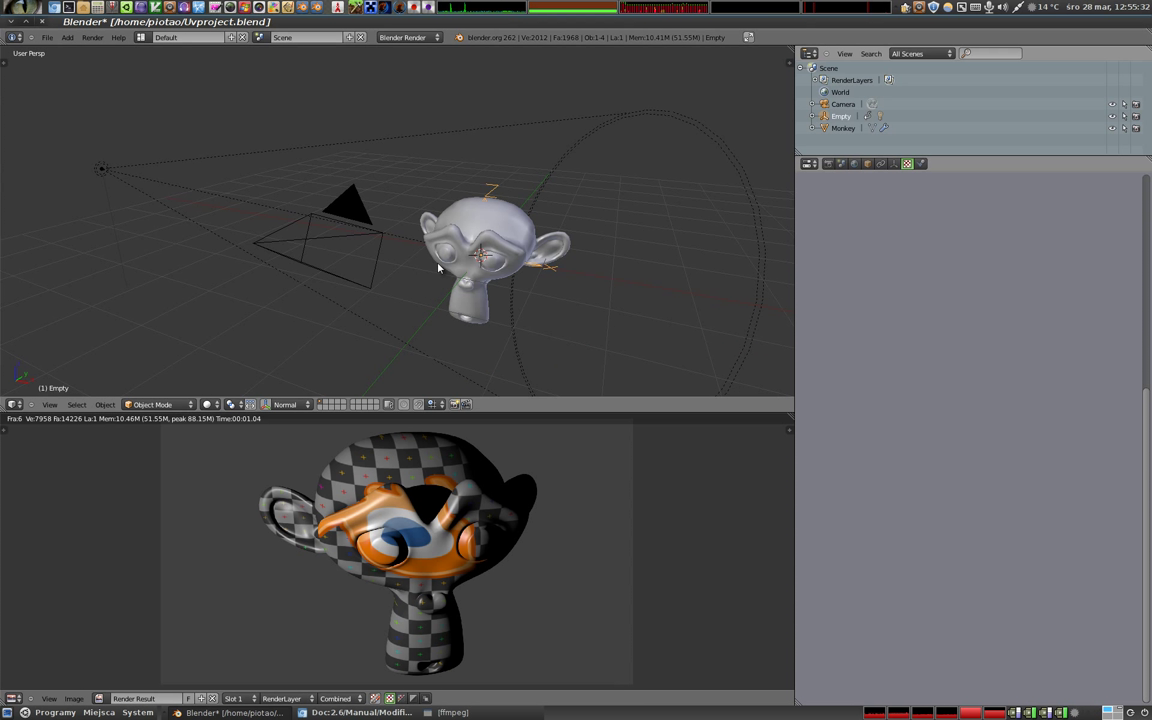
Render the full animation from the Render menu to watch the logo sweep across Suzanne
left_click(93, 40)
left_click(110, 61)
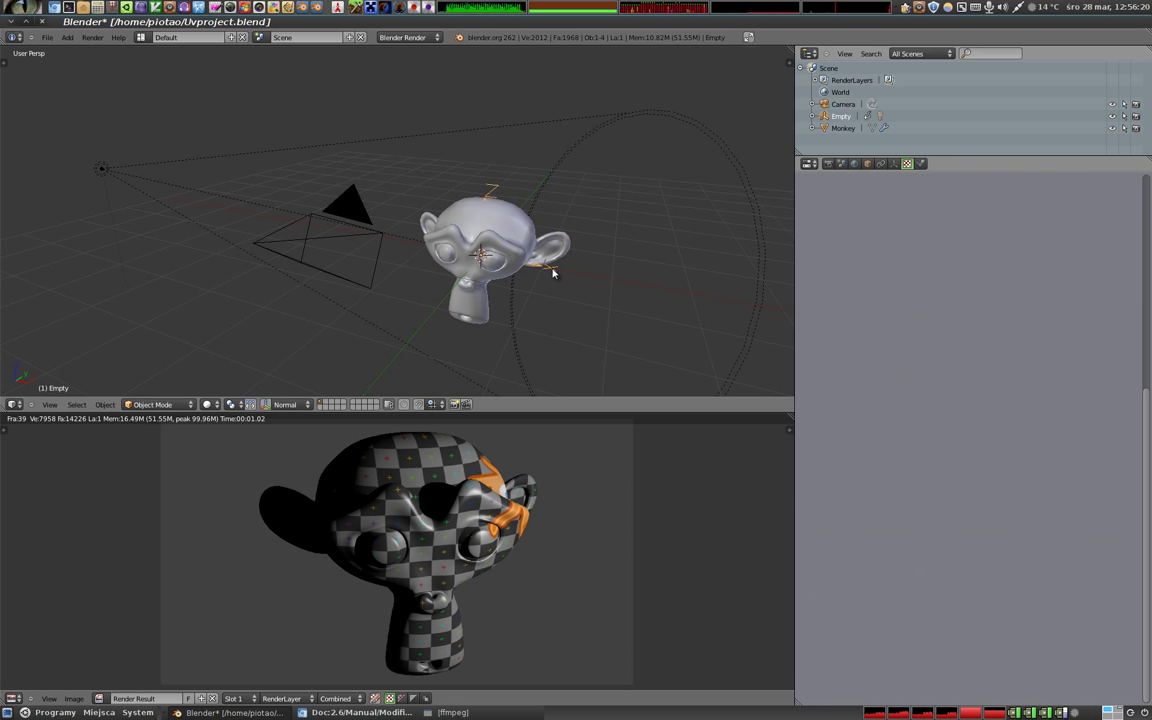
Delete the Empty, cancel the snap menu, and leave only the lamp selected
key("Delete")
right_click(104, 172)
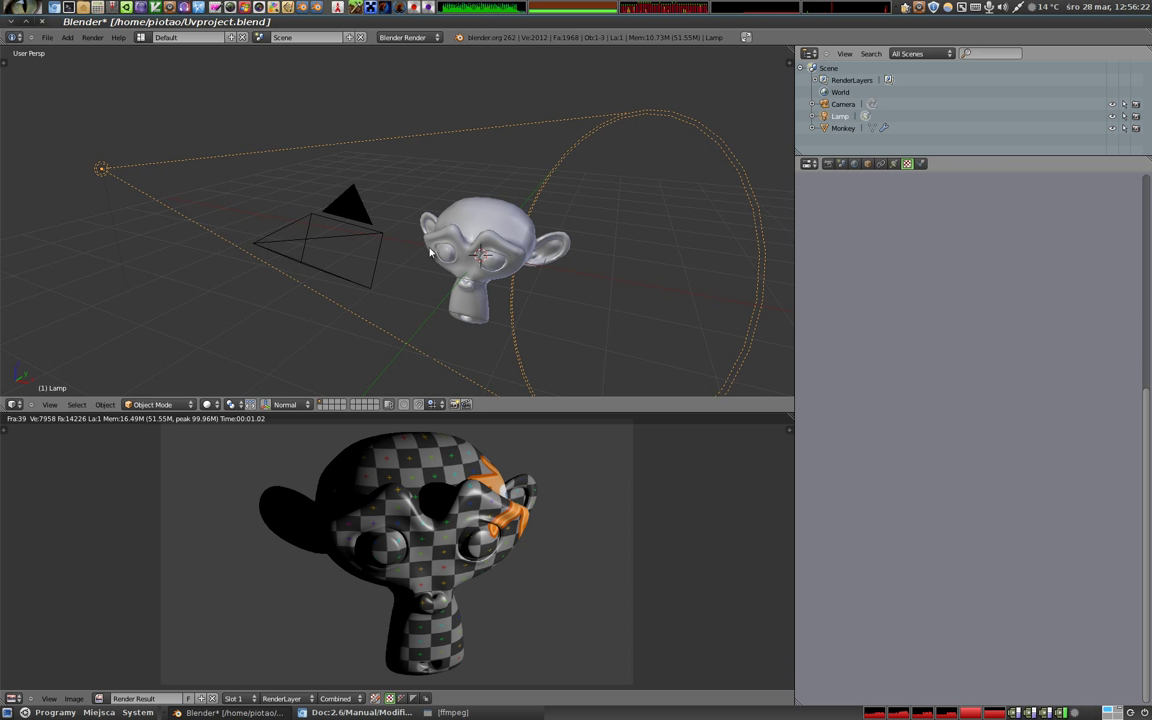
right_click(490, 284)
key("shift+s")
left_click(452, 228)
right_click(183, 216)
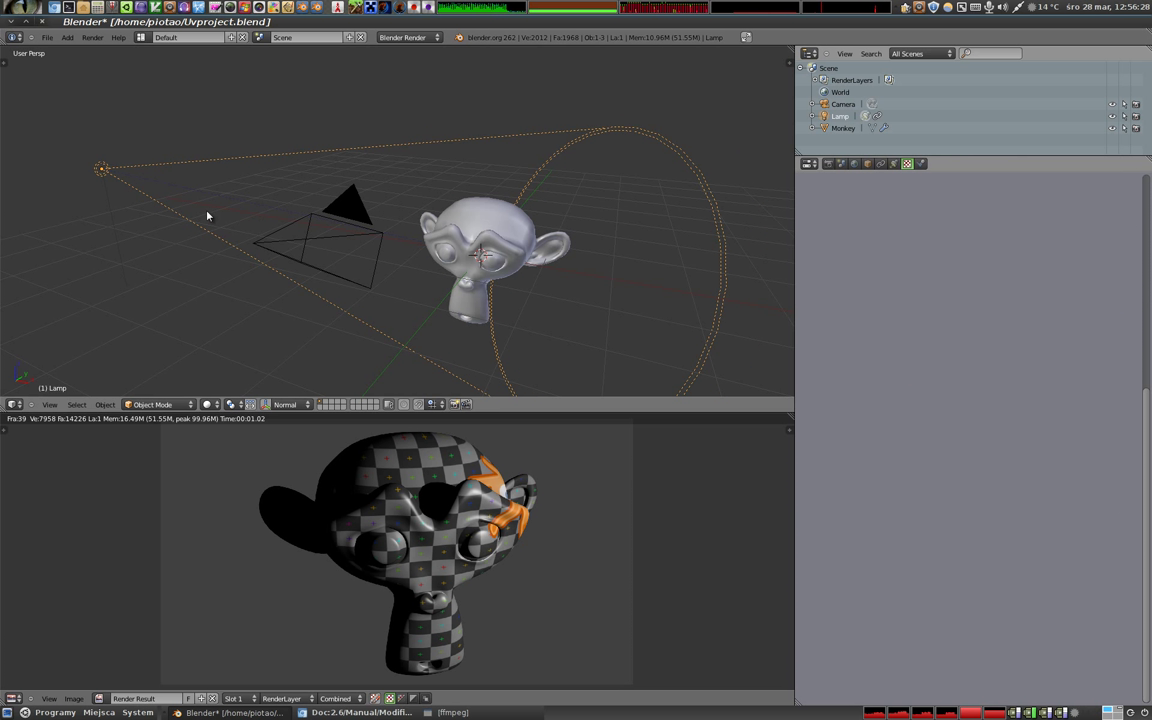
Move the lamp to a new spot and re-render so the logo covers the monkey's eye
key("g")
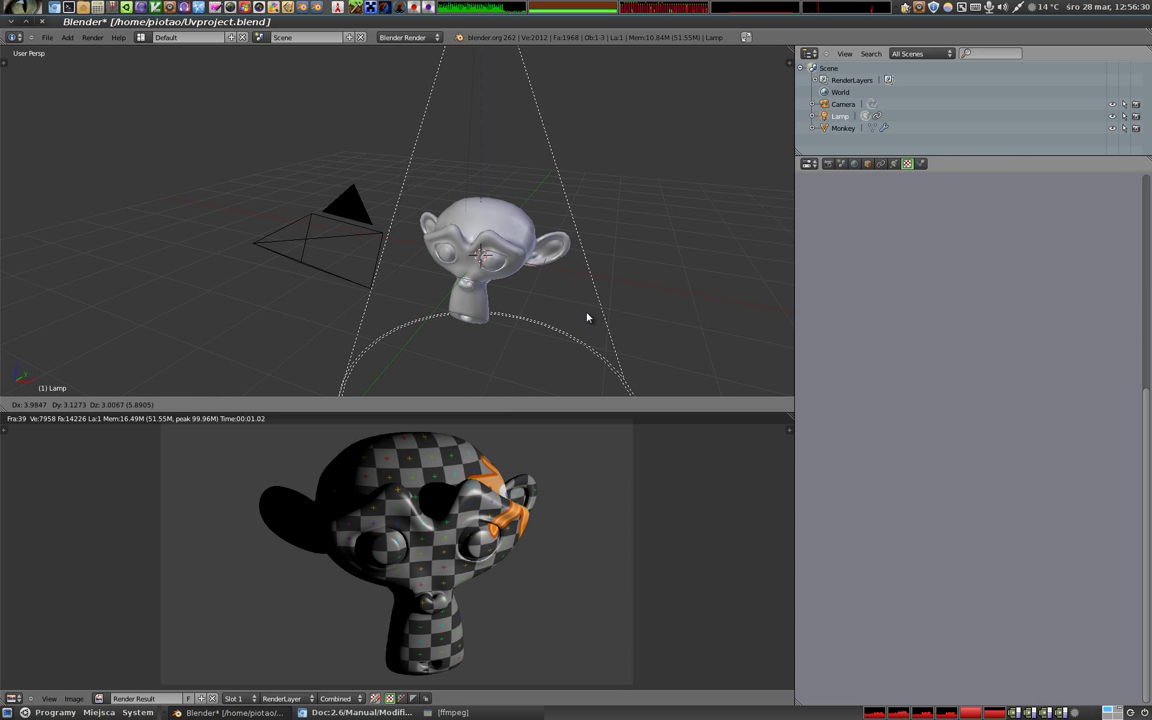
left_click(588, 318)
key("F12")
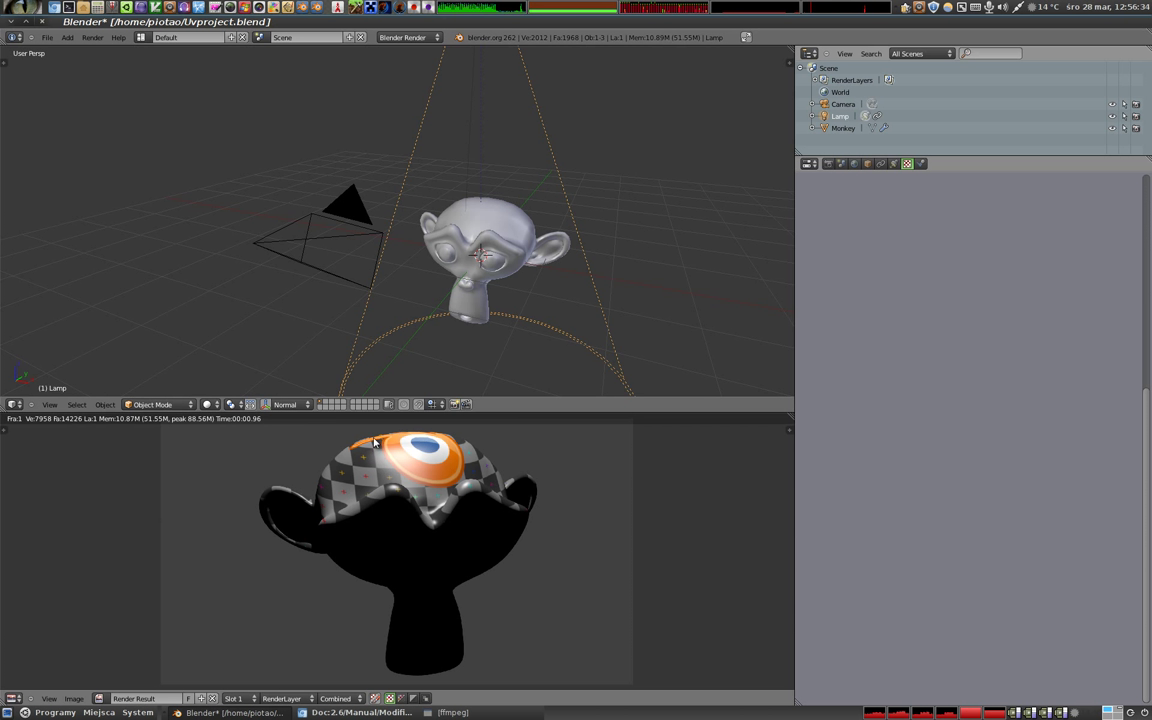
mouse_move(504, 190)
middle_mouse_down()
mouse_move(464, 242)
mouse_move(422, 267)
mouse_move(368, 255)
mouse_move(411, 288)
middle_mouse_up()
key("F12")
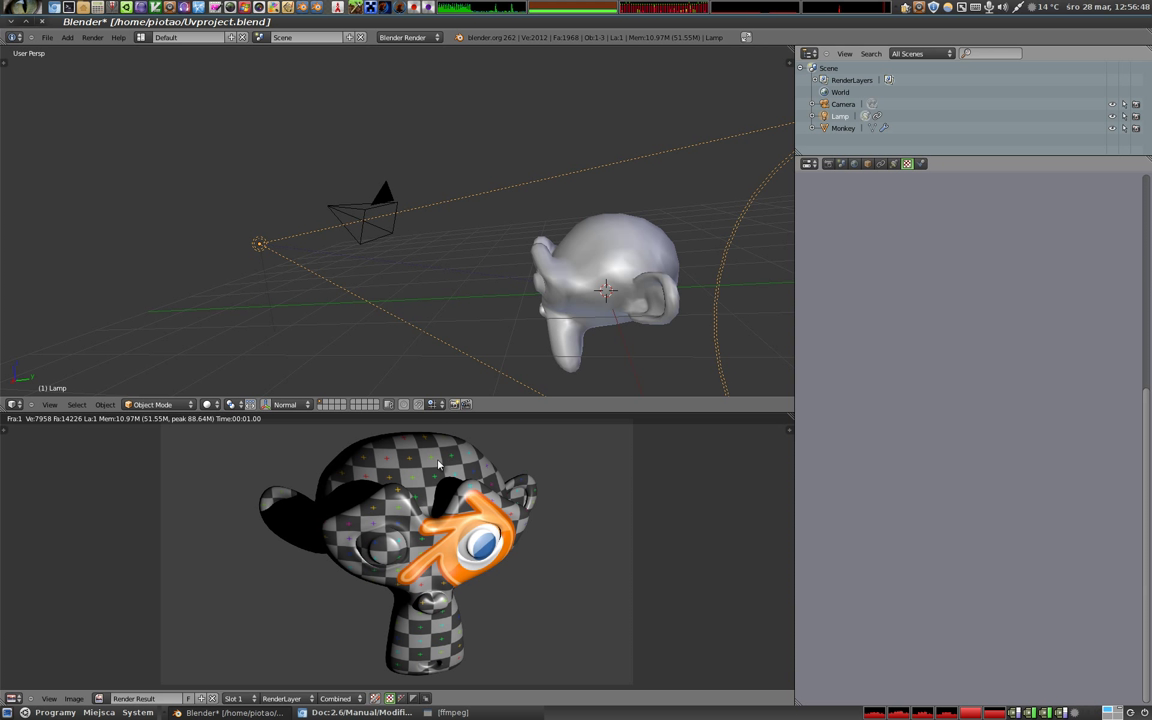
Select the monkey, narrow the texture settings panel, then select the lamp
right_click(601, 275)
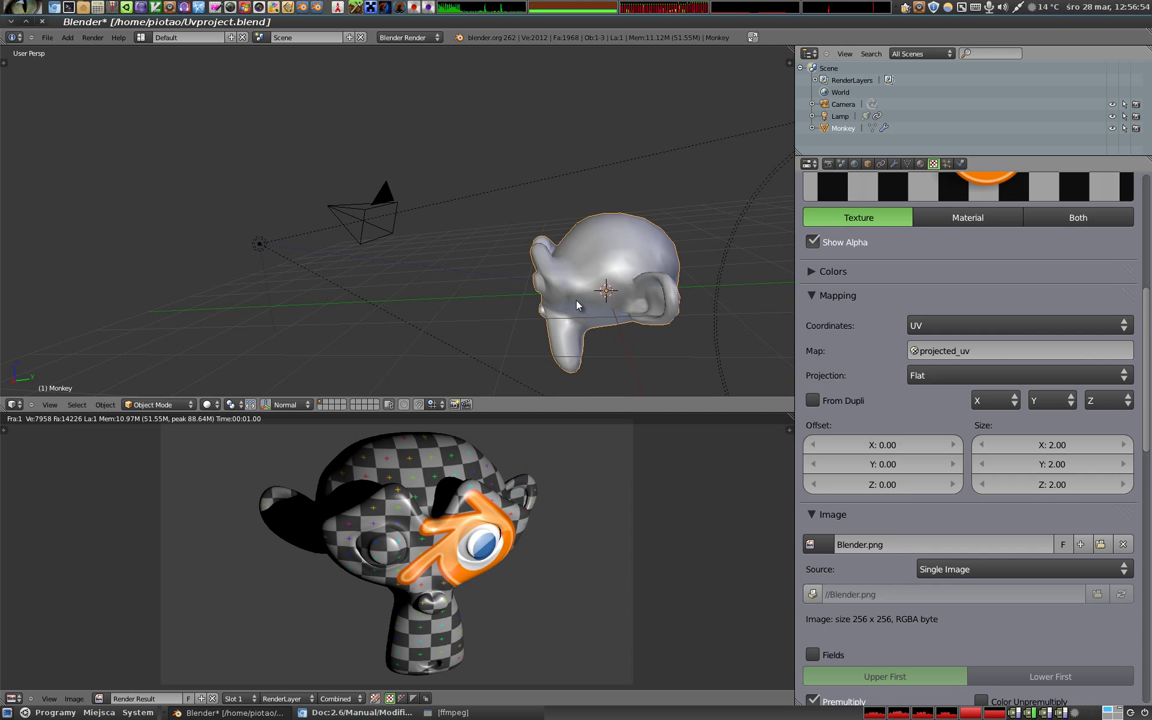
middle_click_drag(1003, 275, 985, 278, "ctrl")
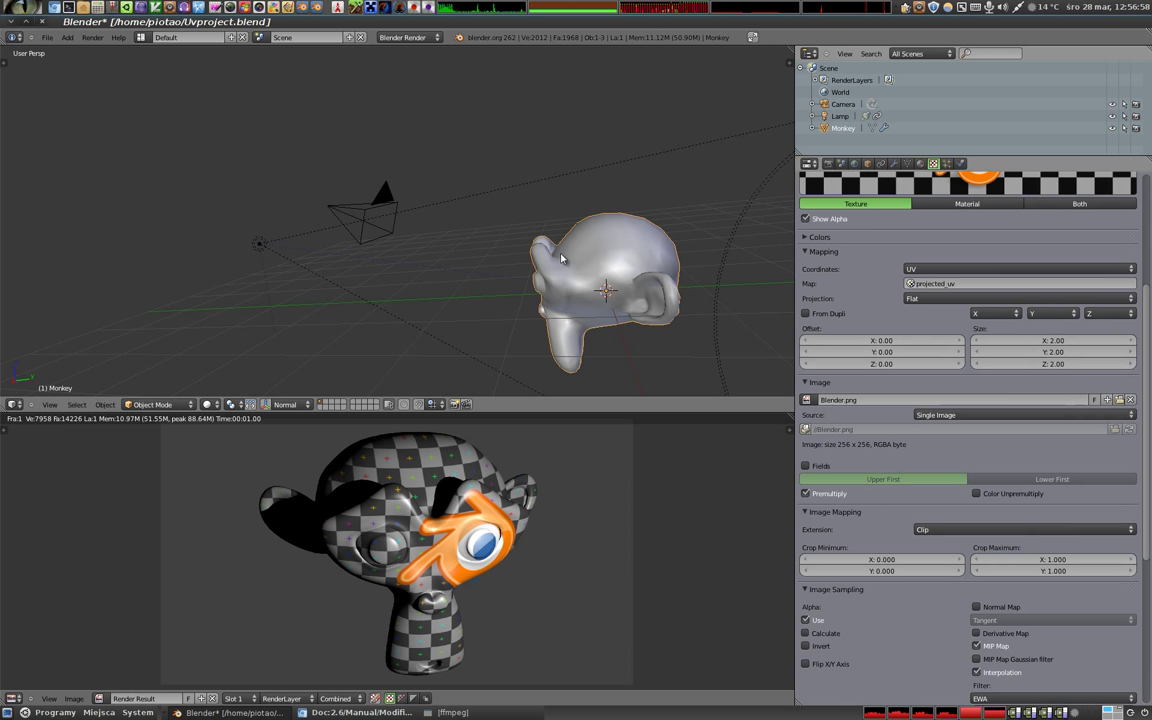
right_click(259, 262)
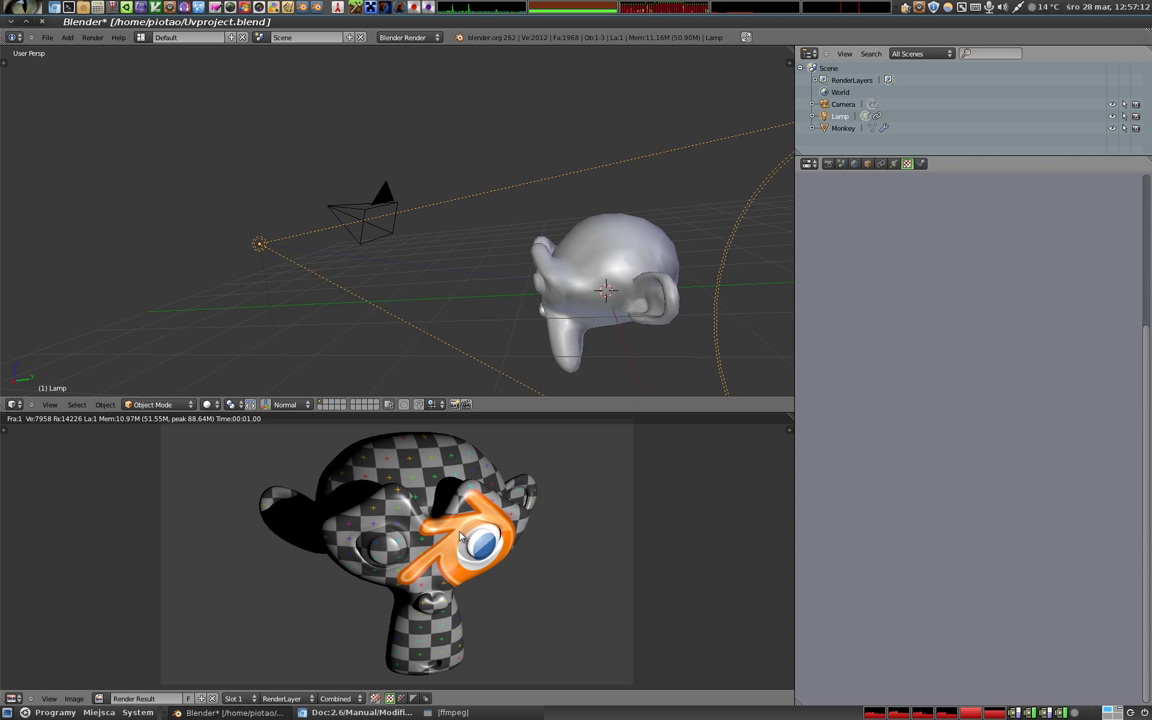
Switch to a front orthographic view and put the monkey into Edit Mode
mouse_move(596, 304)
middle_mouse_down()
mouse_move(398, 239)
mouse_move(487, 233)
mouse_move(459, 243)
middle_mouse_up()
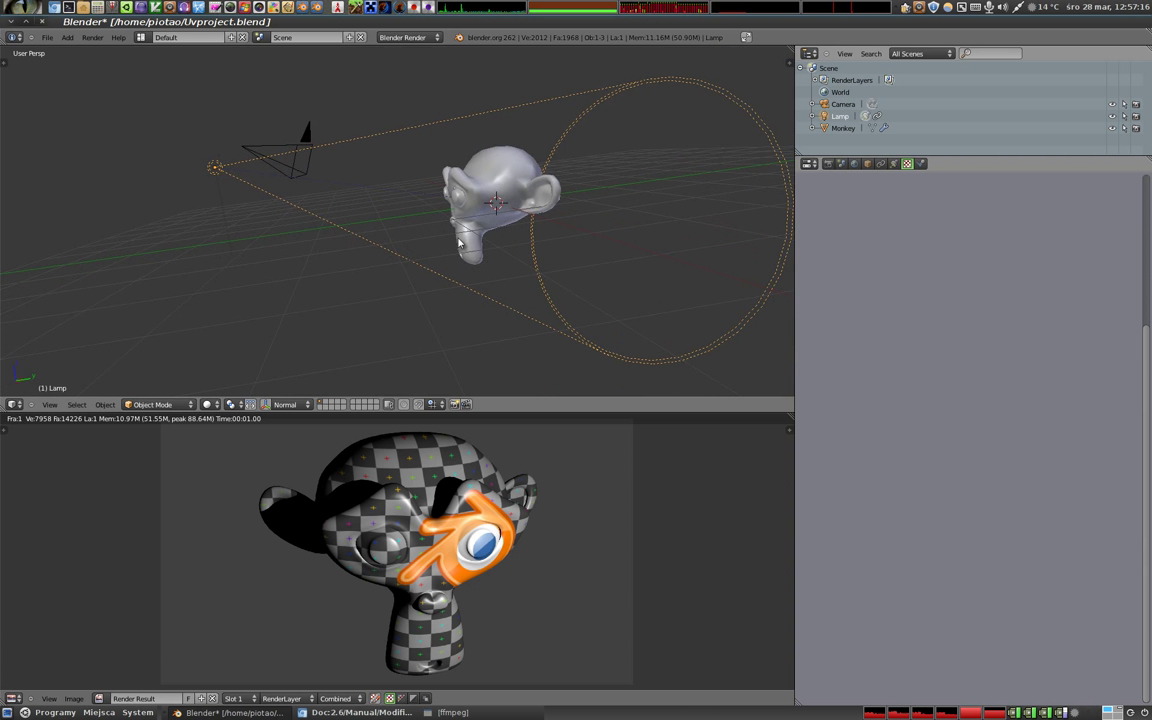
mouse_move(540, 303)
middle_mouse_down()
mouse_move(522, 311)
mouse_move(524, 298)
middle_mouse_up()
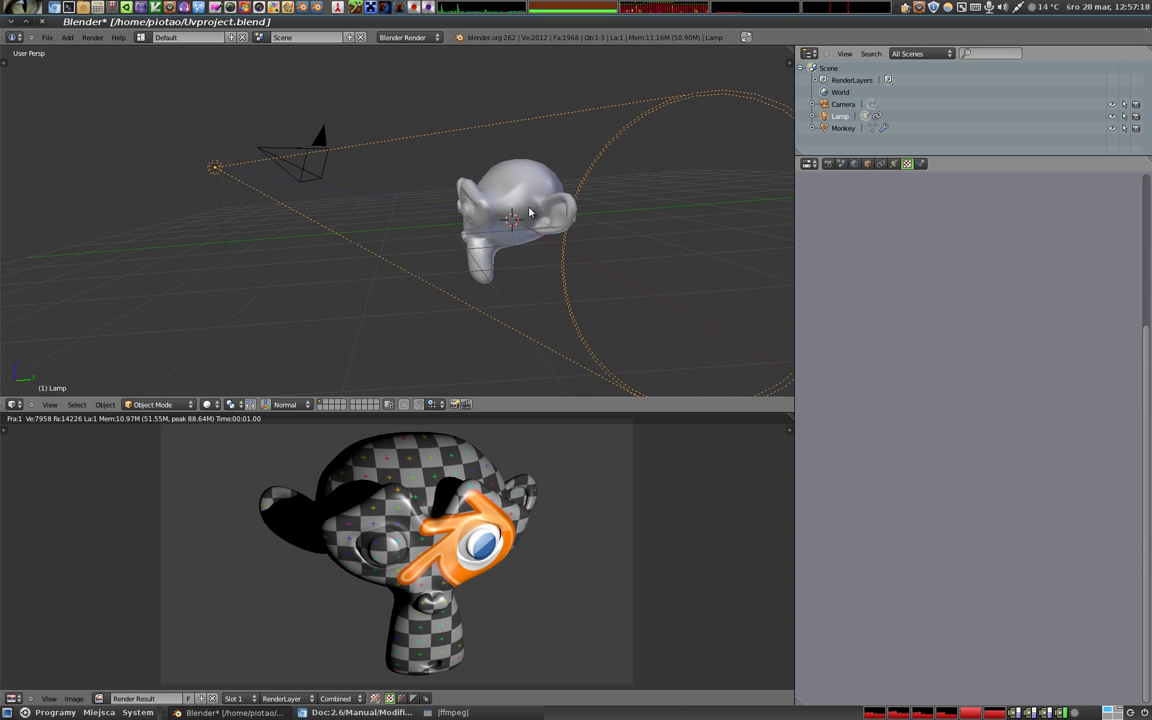
key("KP_1")
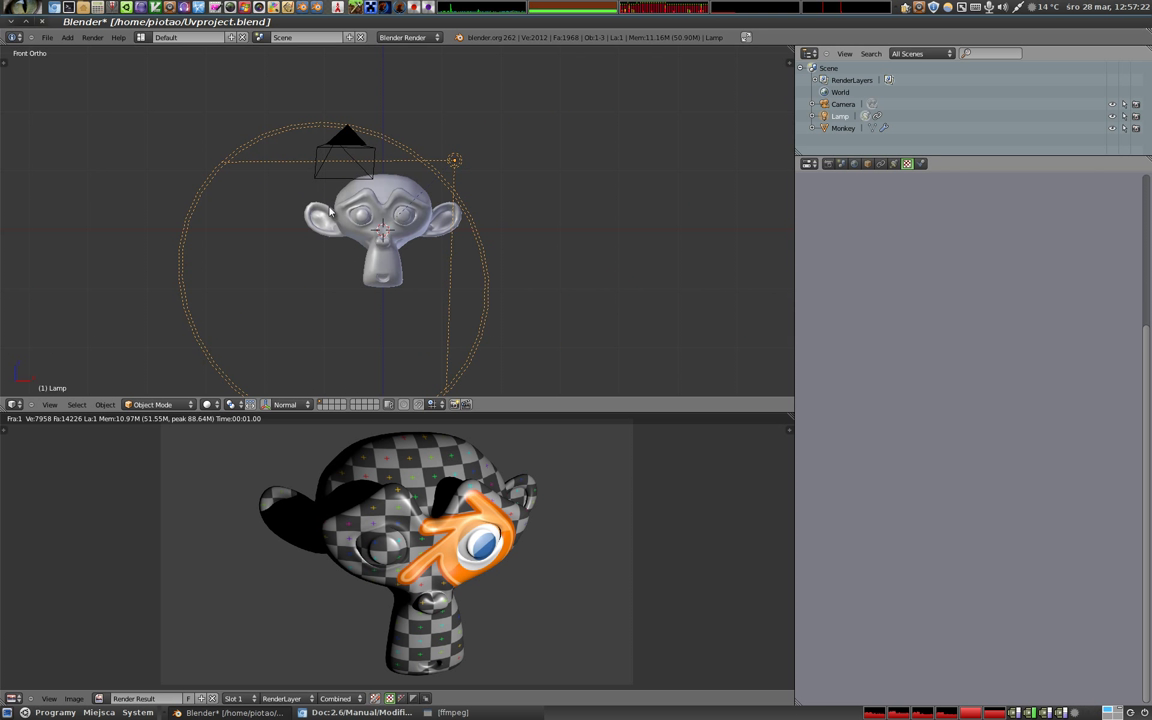
right_click(457, 192)
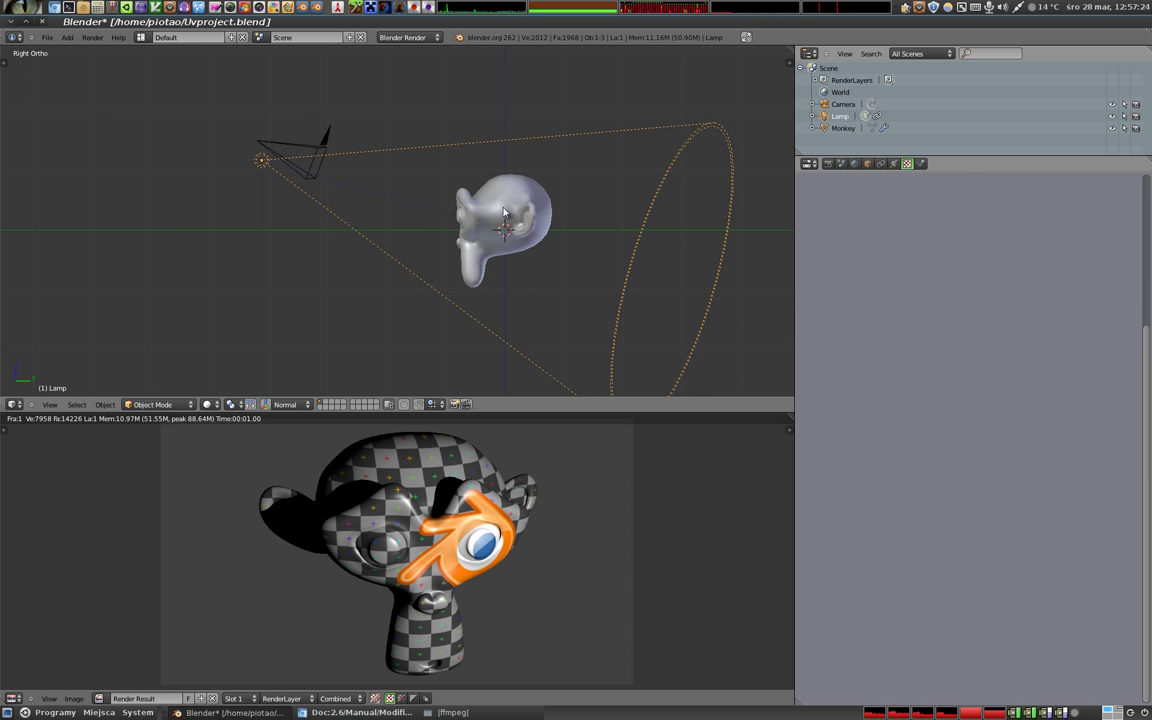
key("Tab")
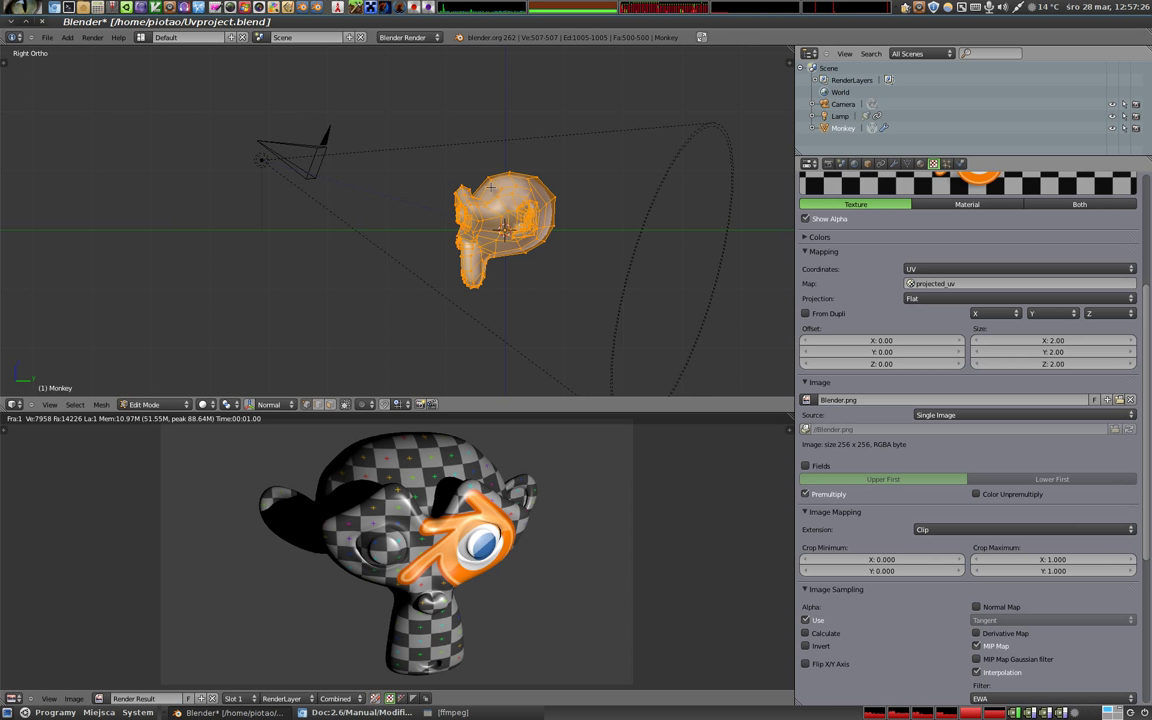
Project the monkey's UVs from the current view, return to Object Mode, and select the lamp
key("u")
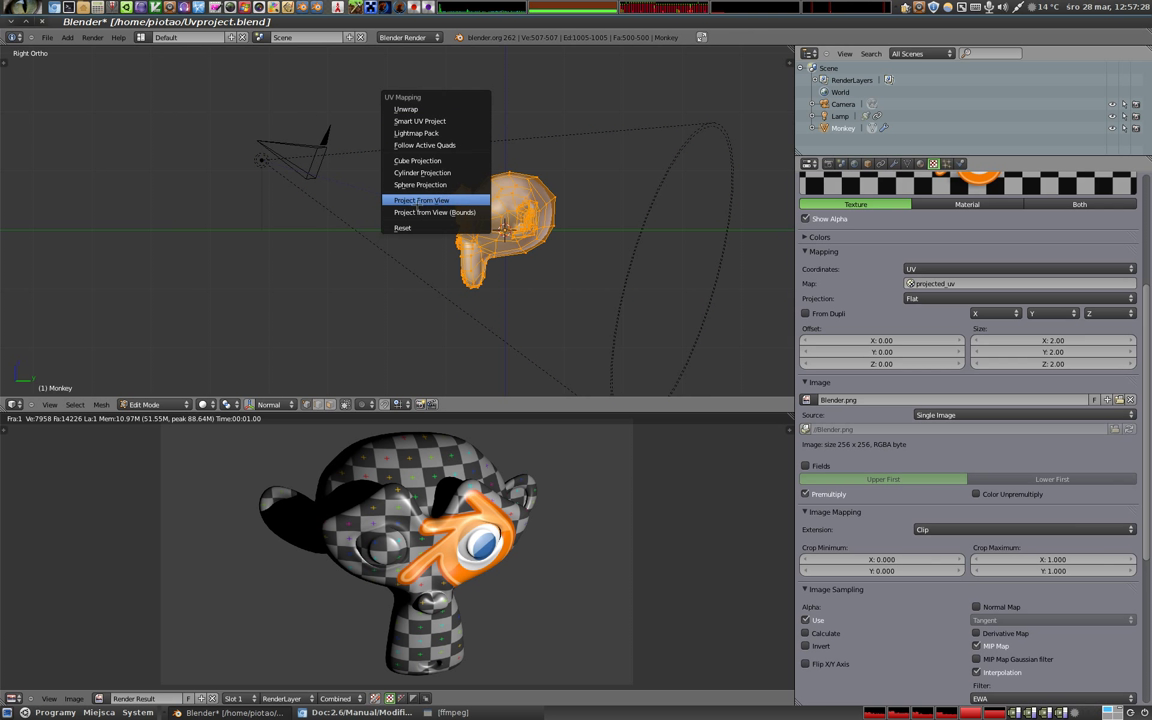
left_click(420, 201)
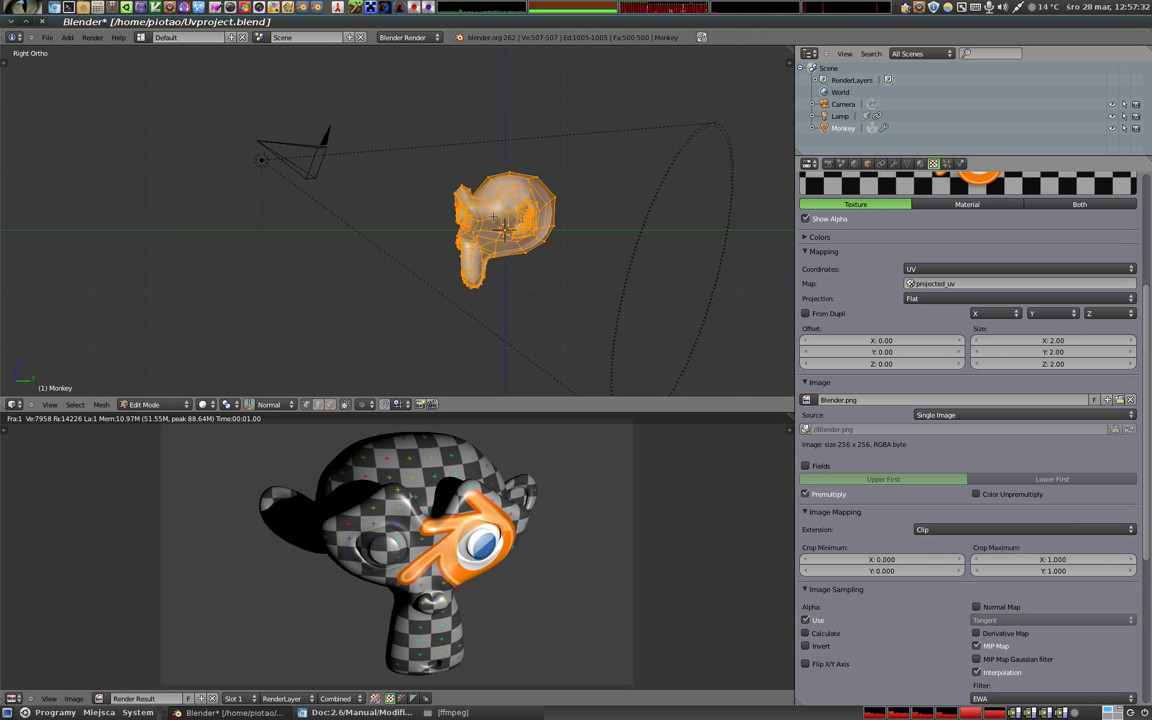
key("Tab")
right_click(461, 154)
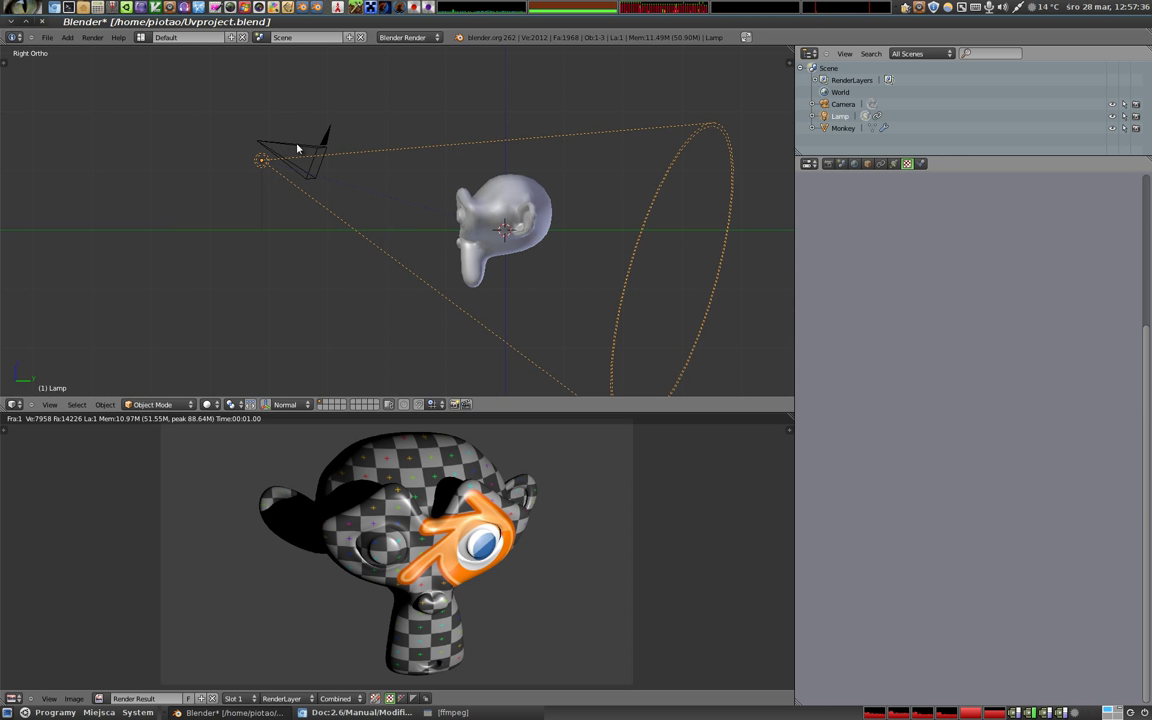
Move the lamp above the monkey, then show the monkey's mesh data with its projected_uv map
key("r")
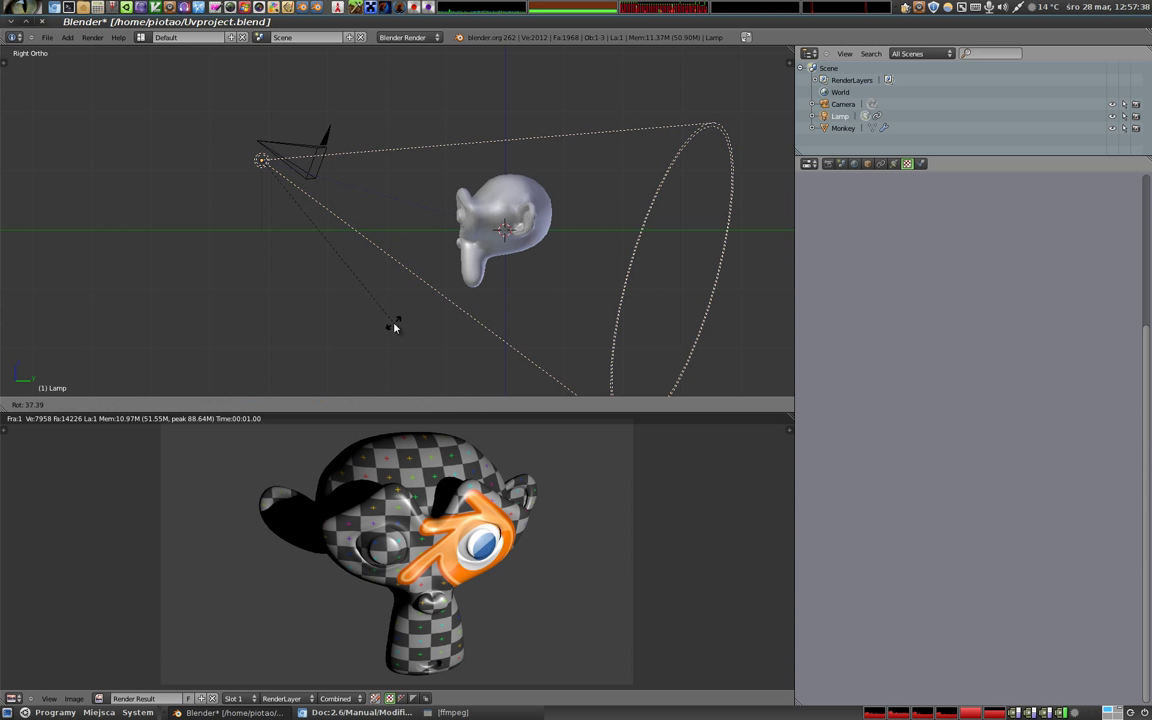
key("Escape")
key("g")
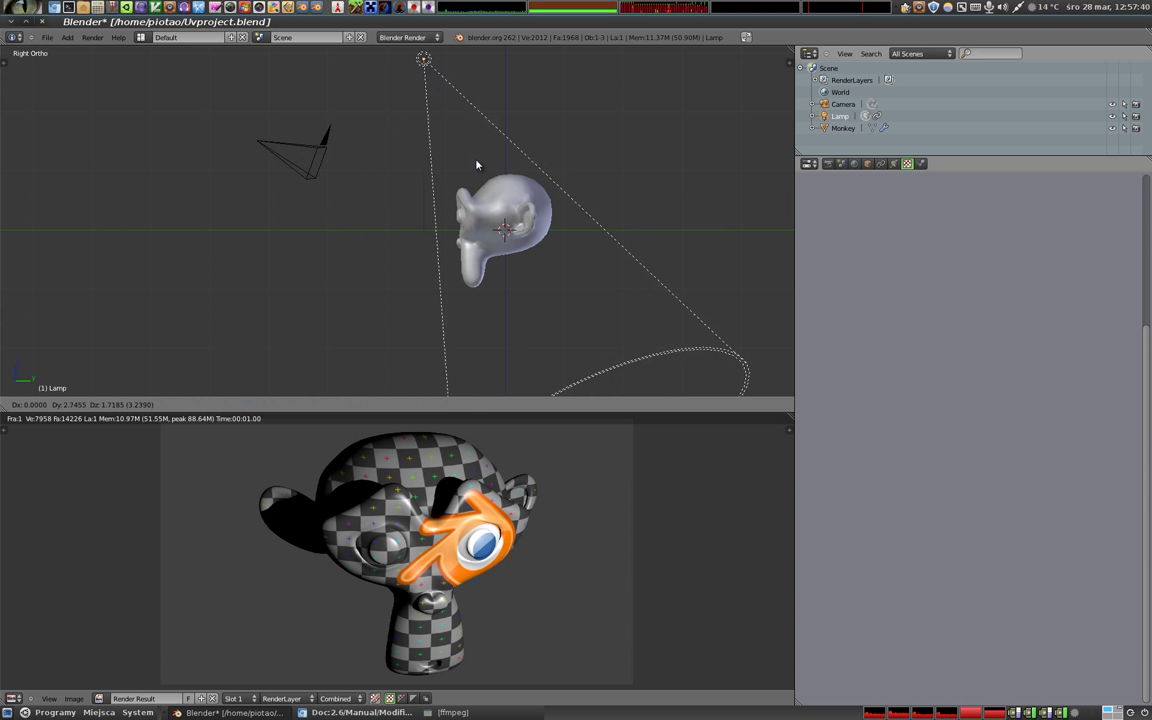
left_click(553, 89)
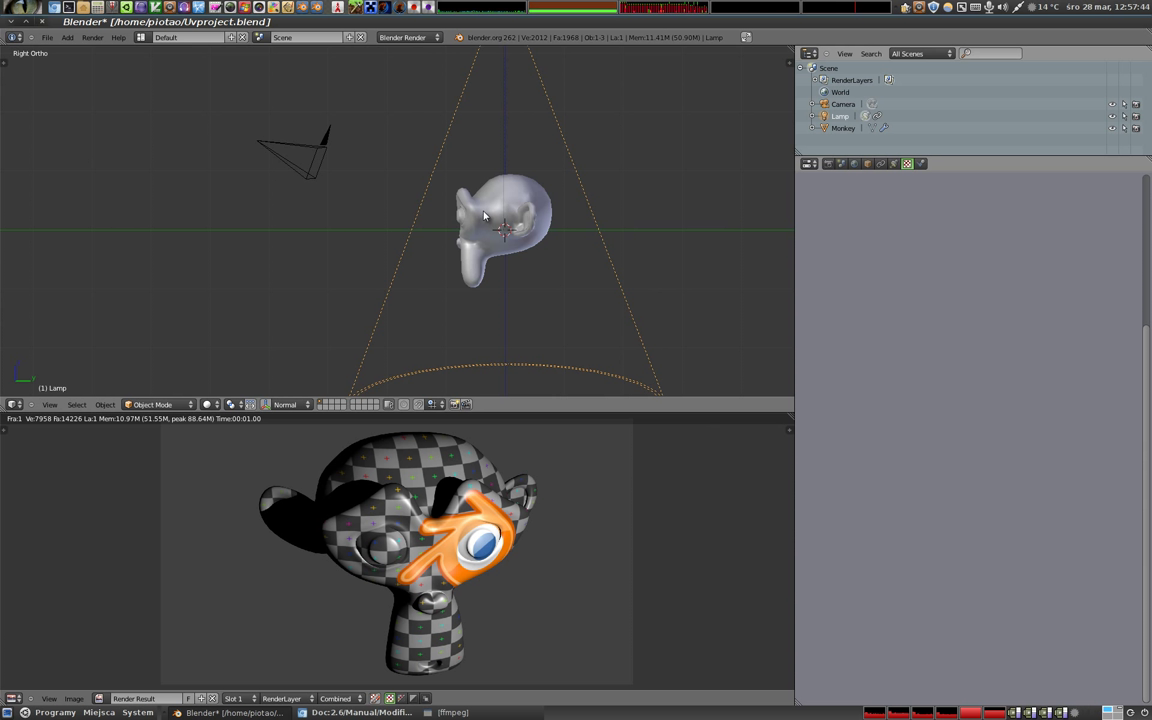
right_click(484, 215)
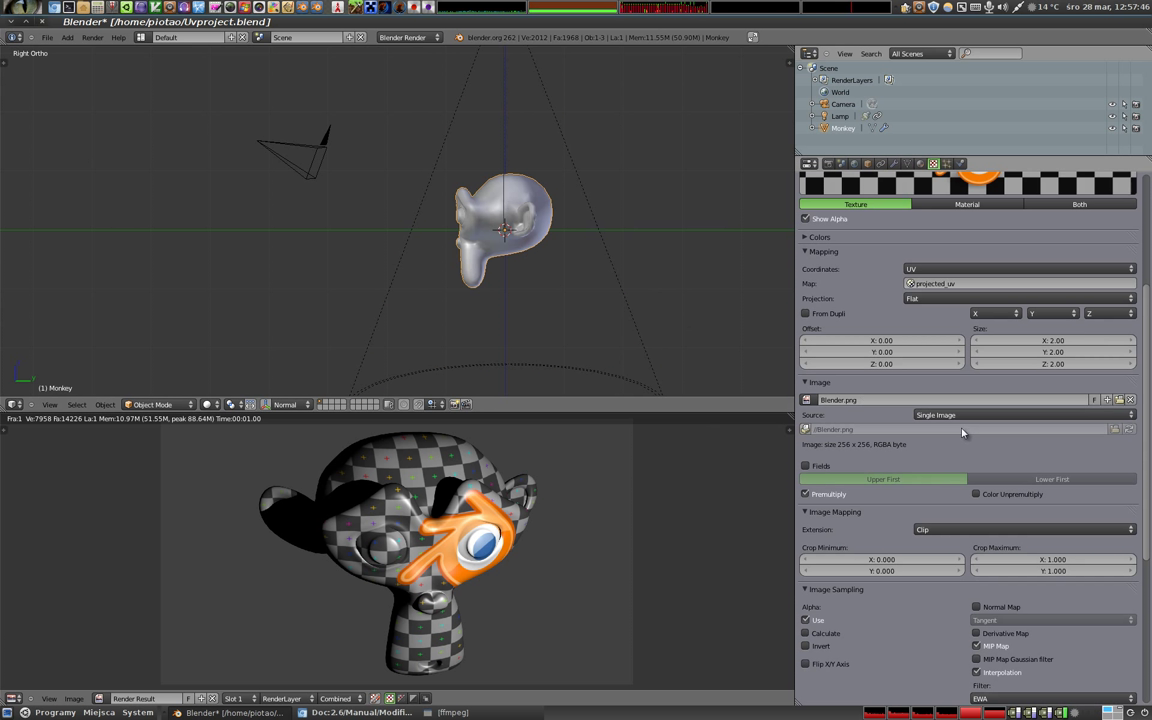
left_click(906, 163)
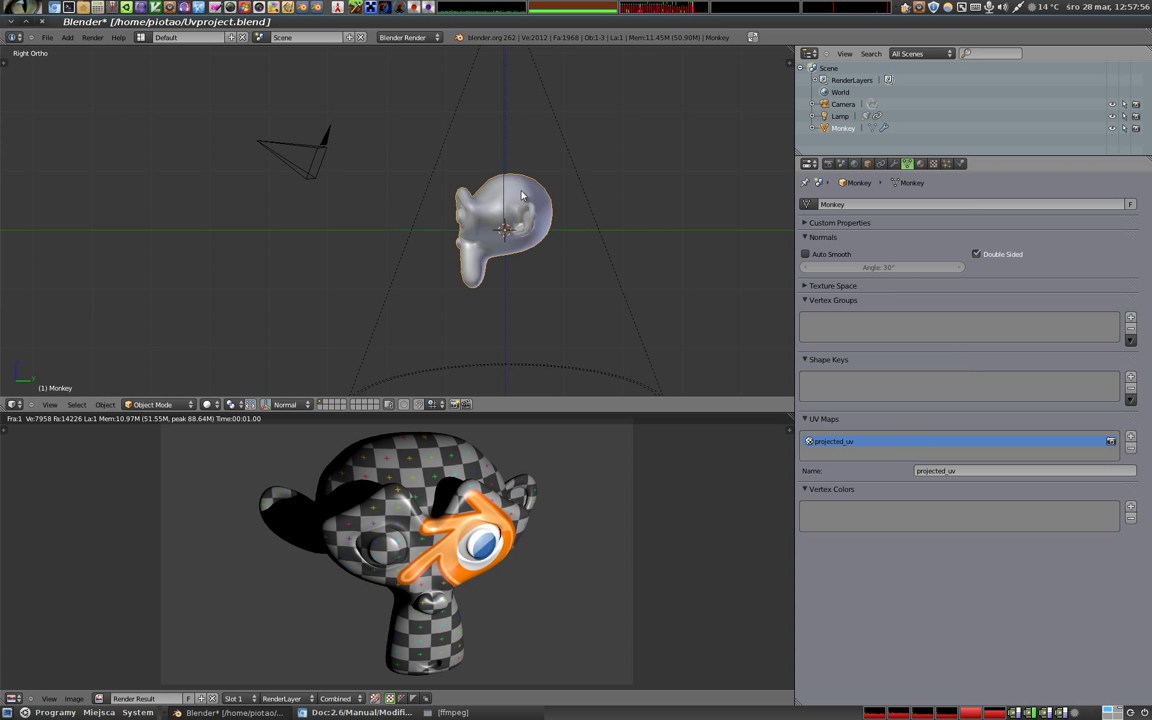
Render the monkey with the logo lighting only its head top, then show its modifier stack
right_click(567, 147)
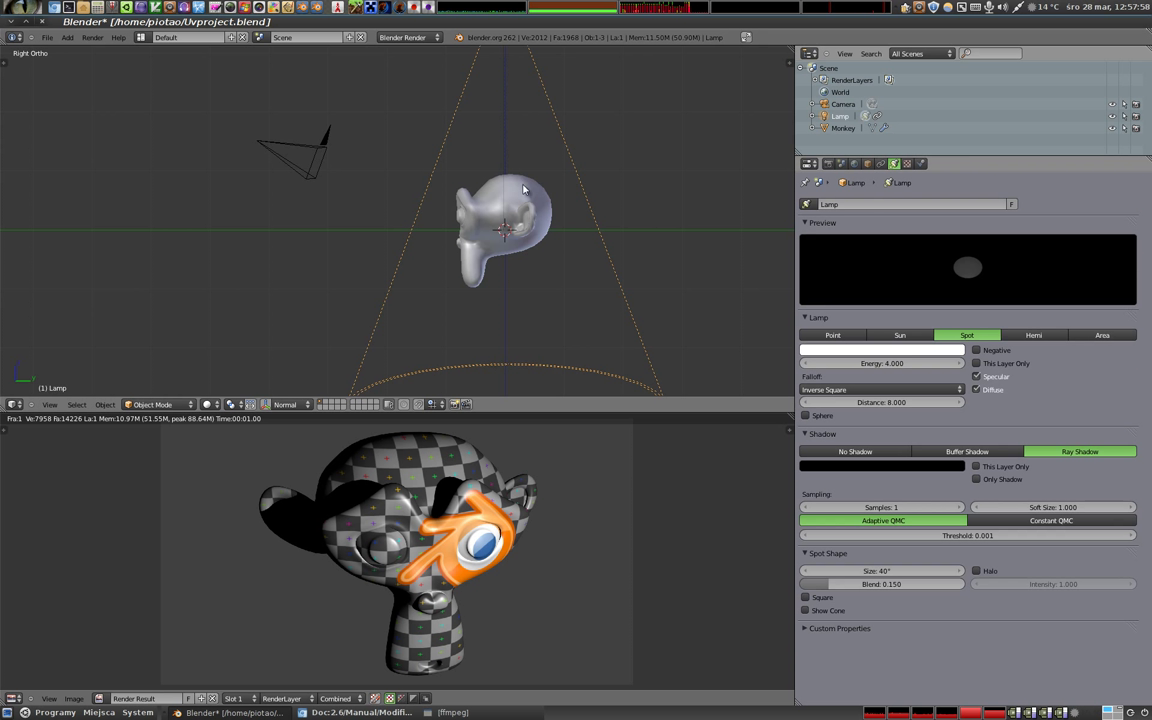
right_click(458, 198)
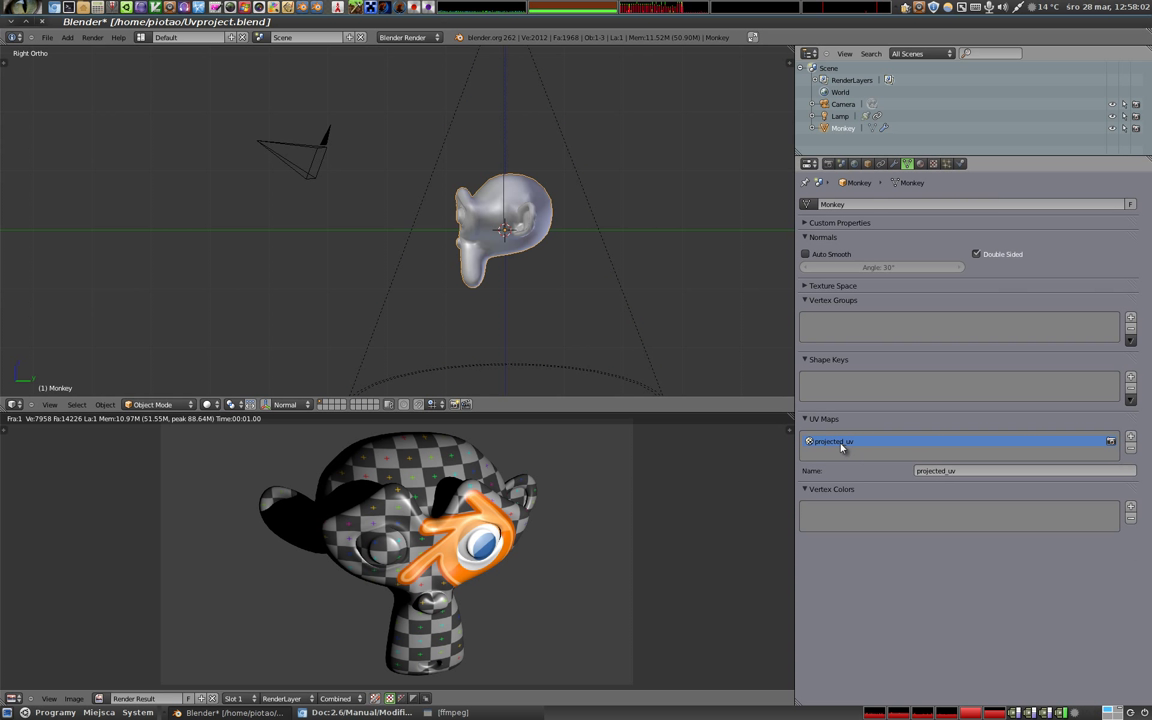
left_click(933, 164)
scroll(843, 308, "up", 5)
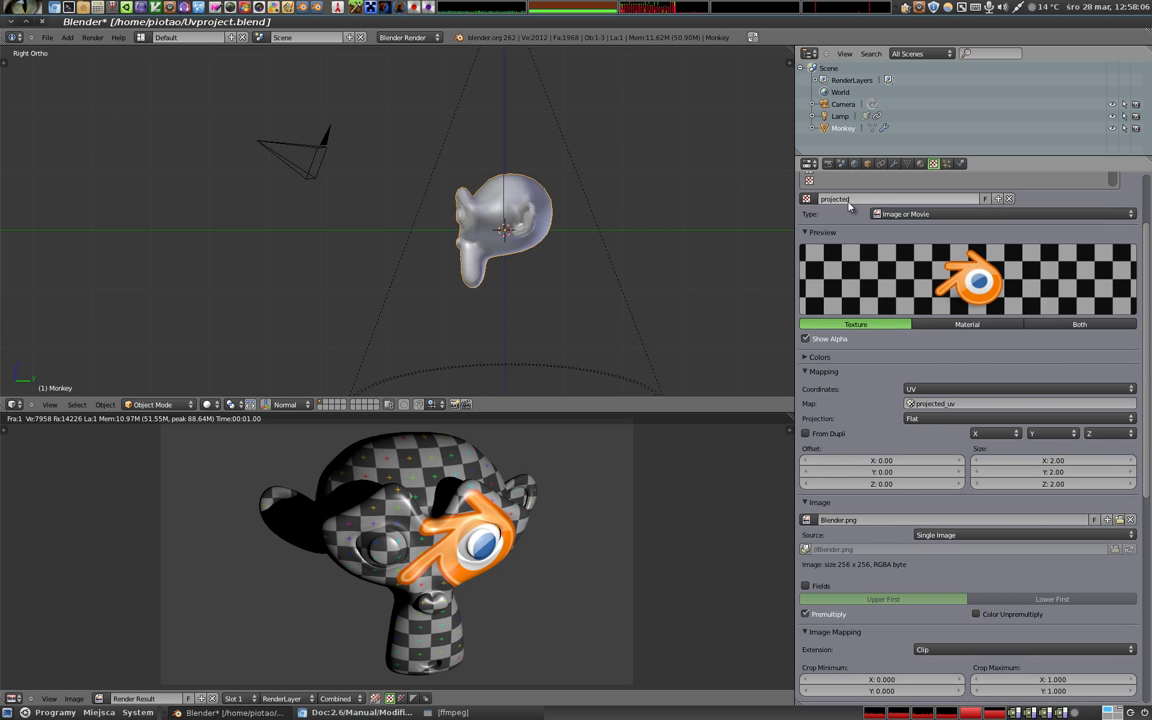
scroll(830, 270, "up", 2)
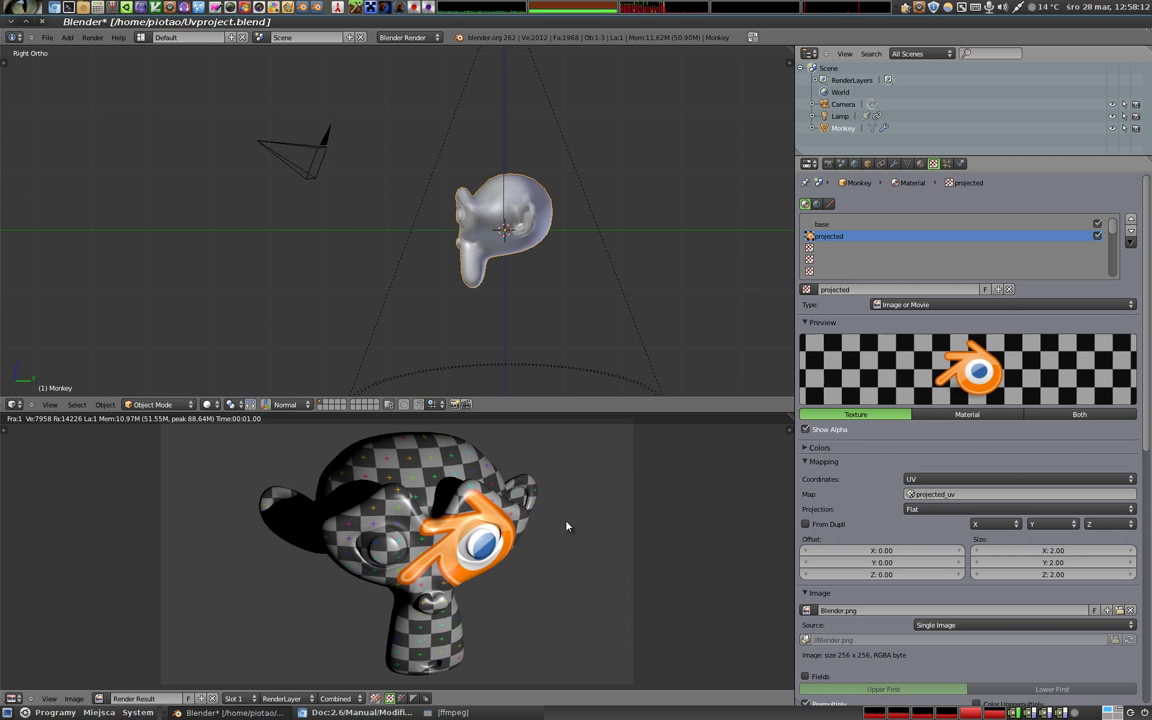
key("F12")
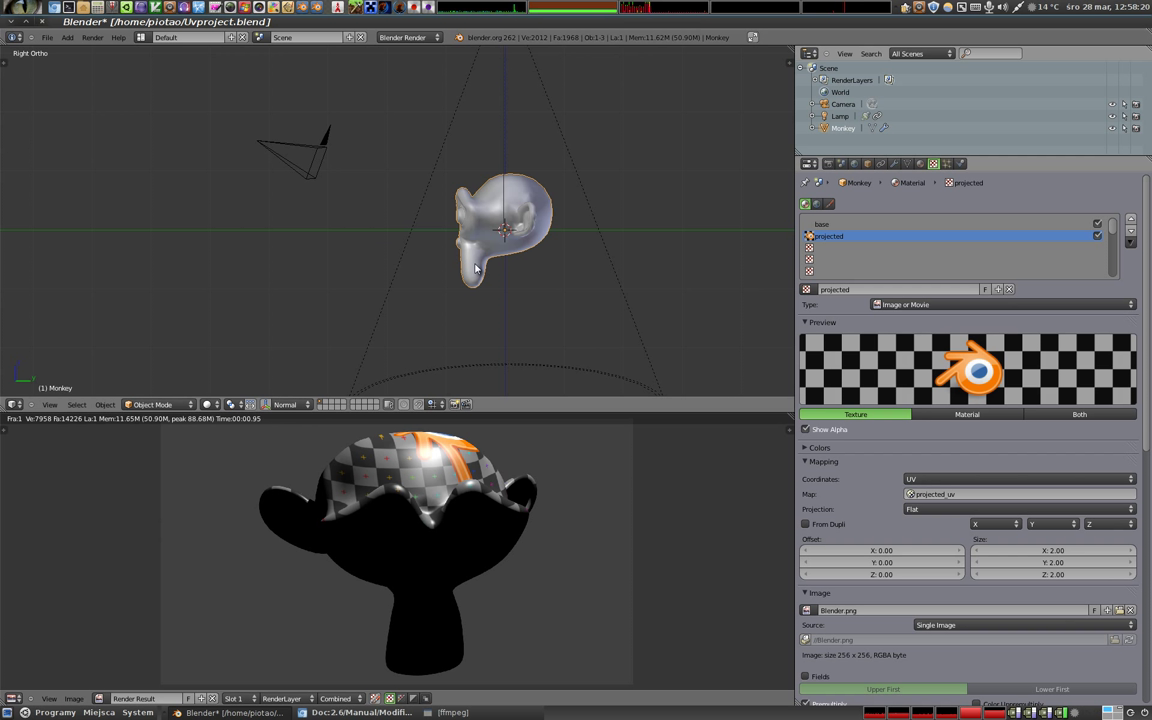
left_click(894, 164)
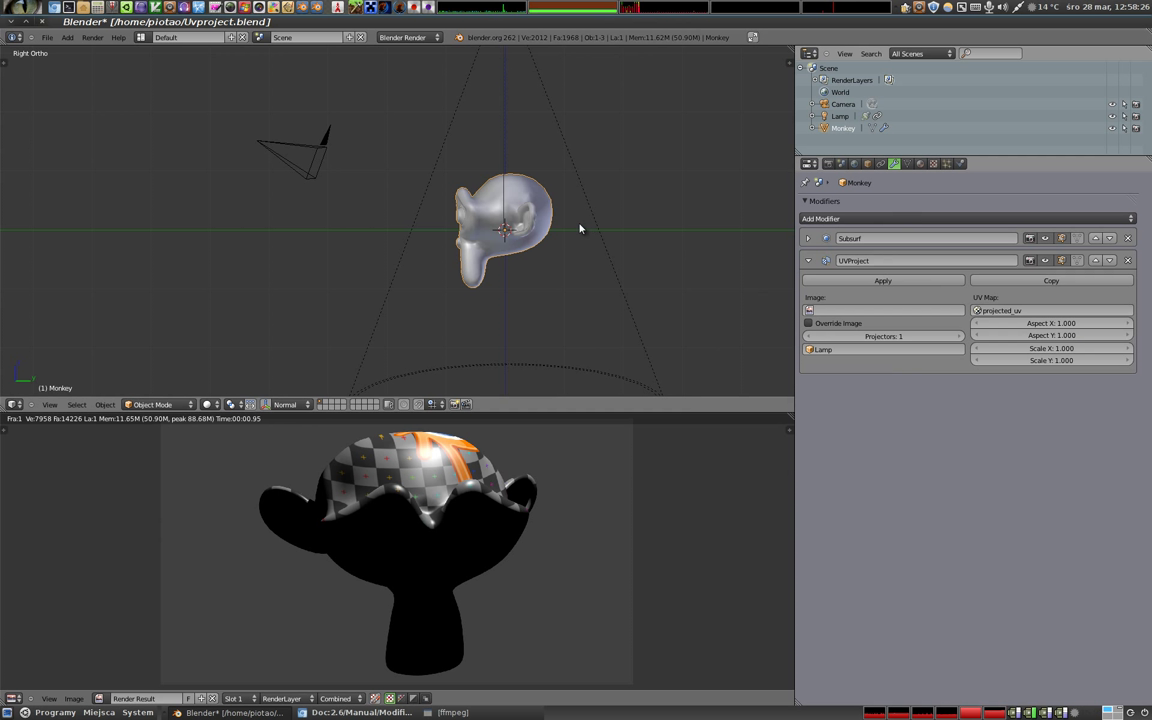
Check the viewport display settings in the N sidebar, then close it and orbit the view
key("n")
scroll(705, 280, "down", 2)
scroll(705, 280, "down", 3)
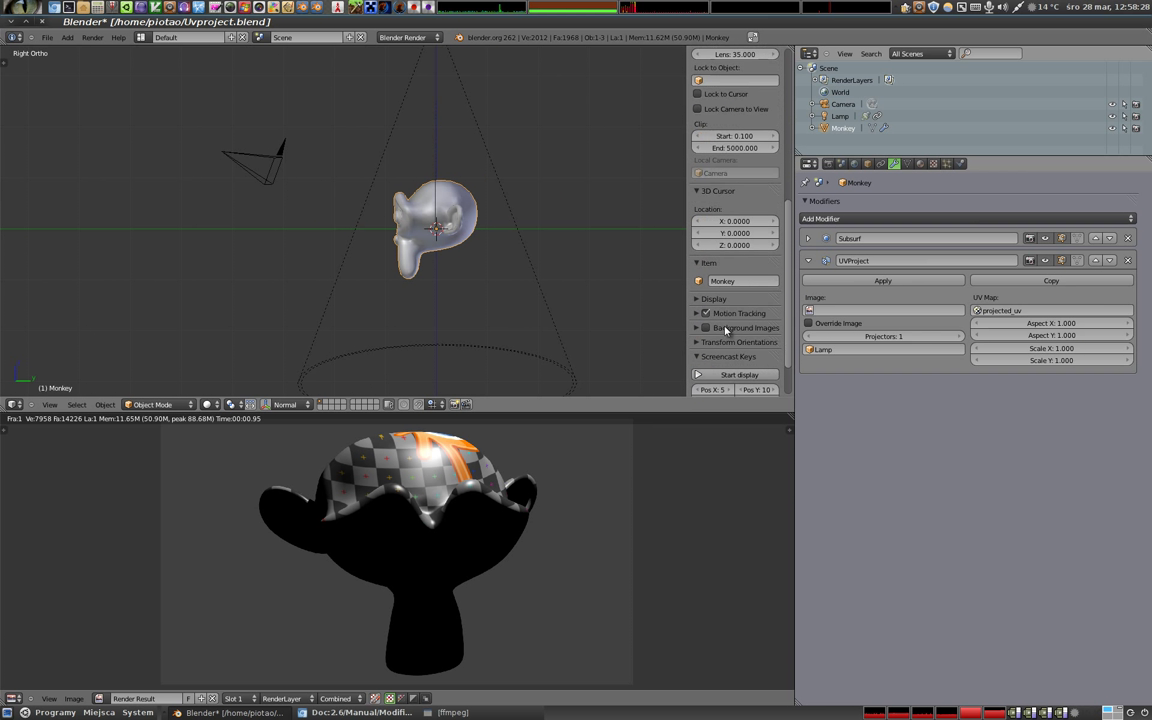
scroll(703, 278, "down", 2)
left_click(705, 244)
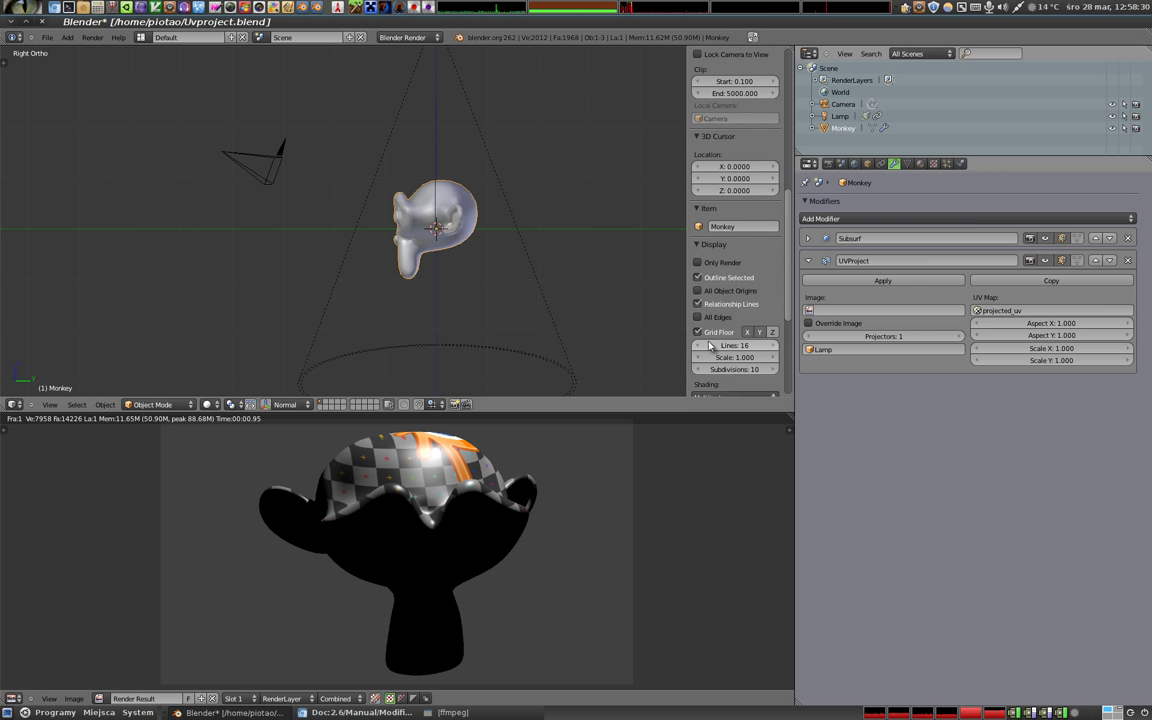
scroll(702, 300, "down", 3)
key("n")
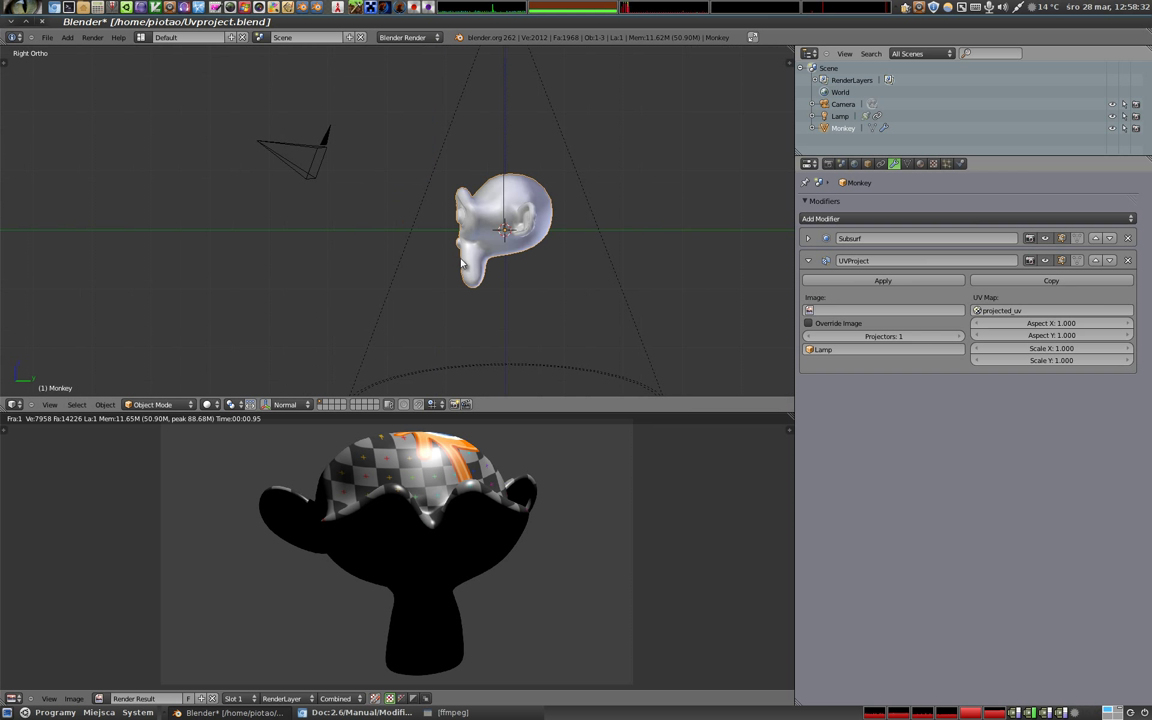
mouse_move(478, 290)
middle_mouse_down()
mouse_move(513, 228)
mouse_move(495, 238)
middle_mouse_up()
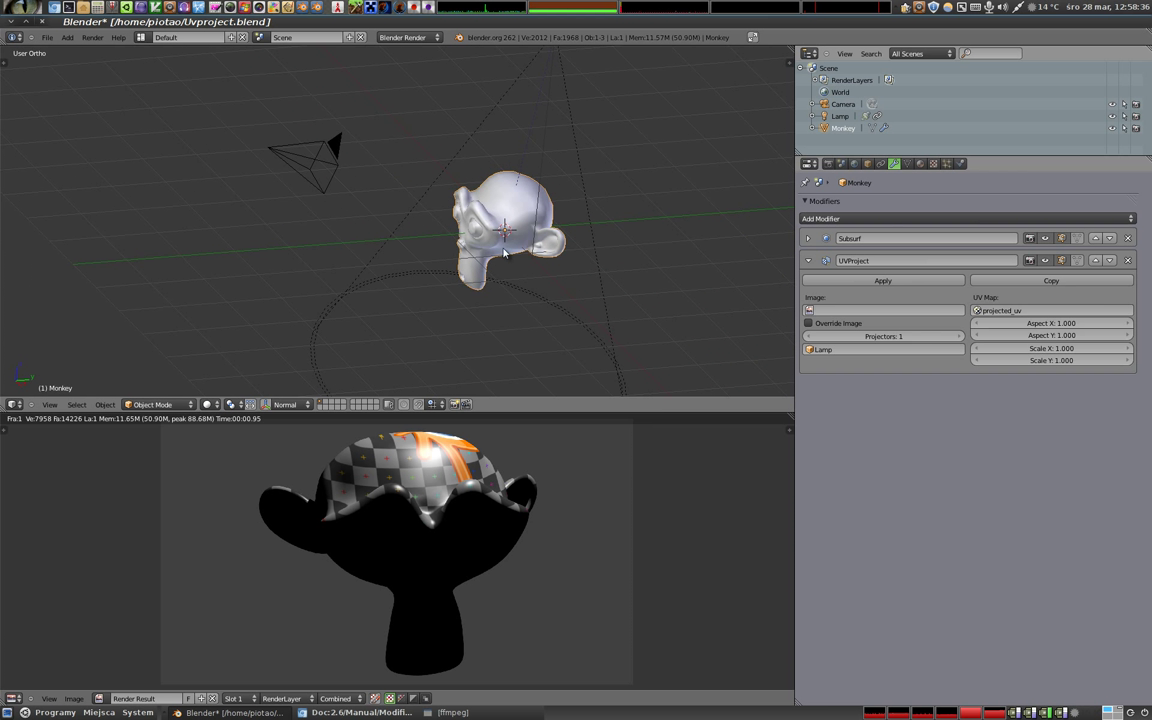
In Edit Mode, add a second UV map named UVMap and browse the available images
key("Tab")
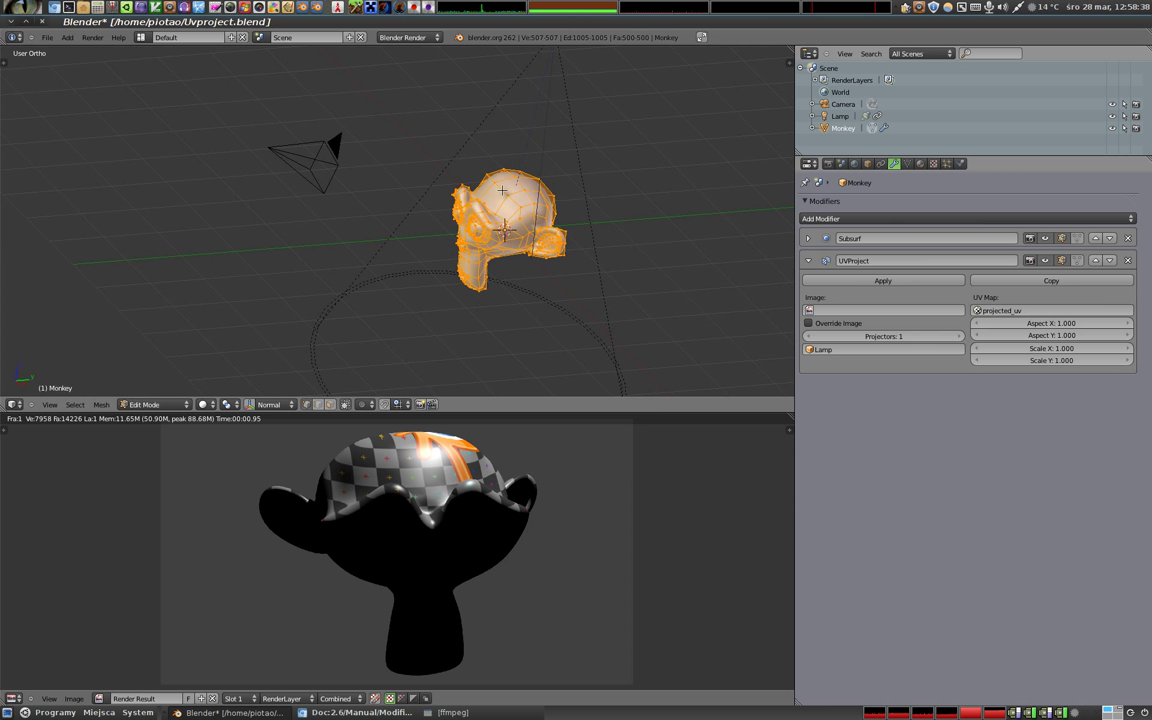
left_click(907, 163)
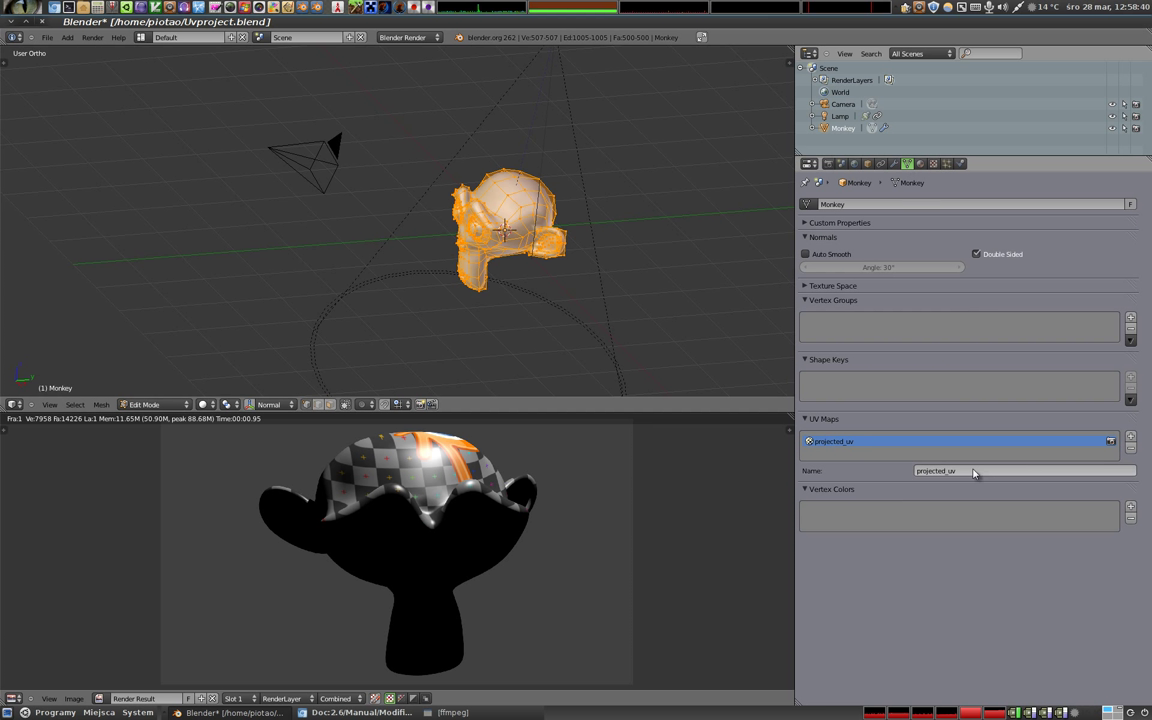
left_click(1131, 439)
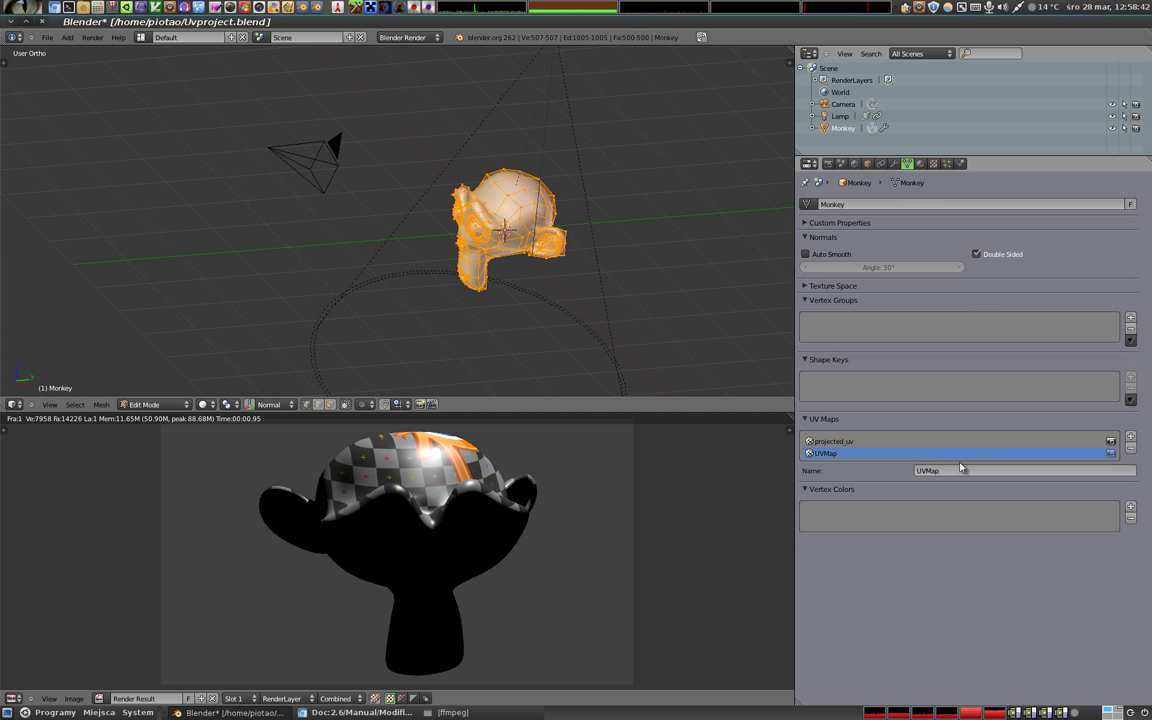
left_click(99, 698)
Show test_grid in the image editor and Smart UV Project the monkey's mesh
left_click(130, 593)
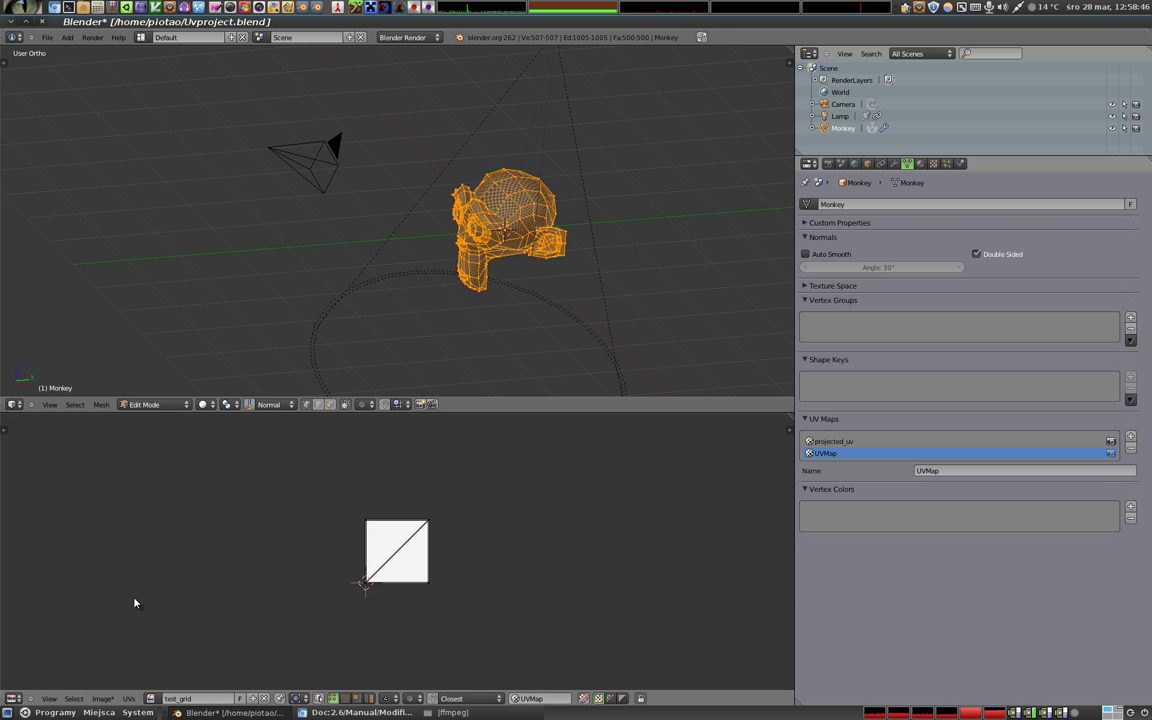
key("u")
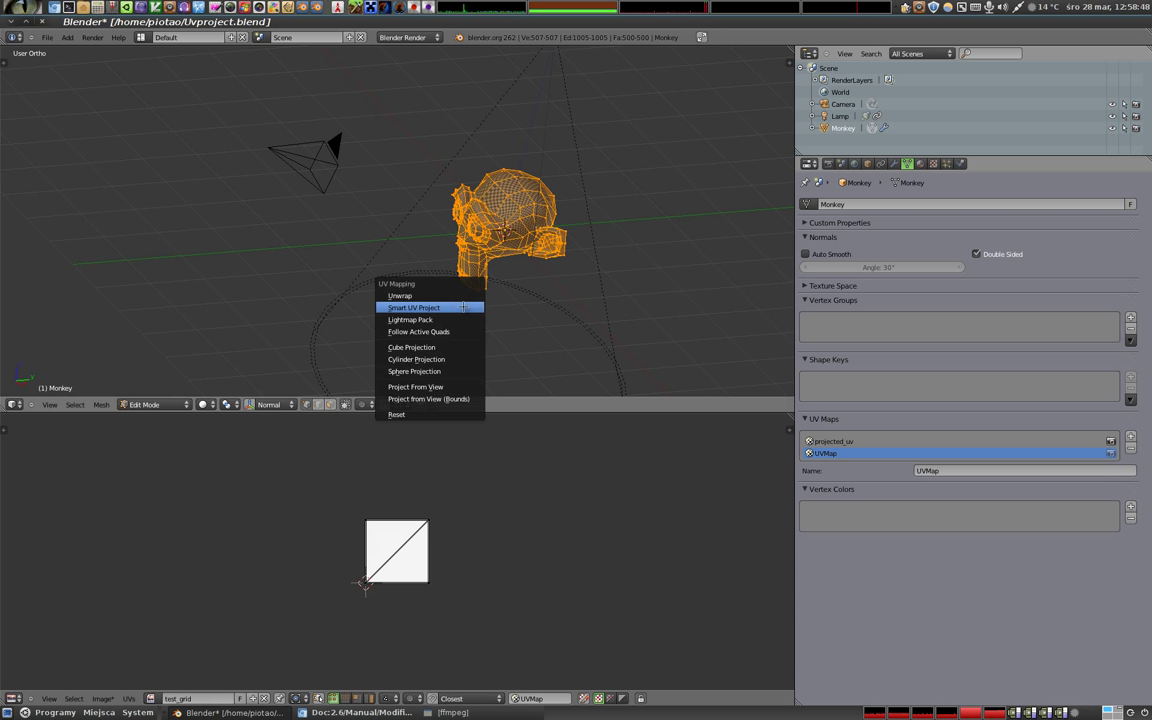
left_click(463, 290)
scroll(386, 545, "up", 2)
scroll(380, 542, "up", 4)
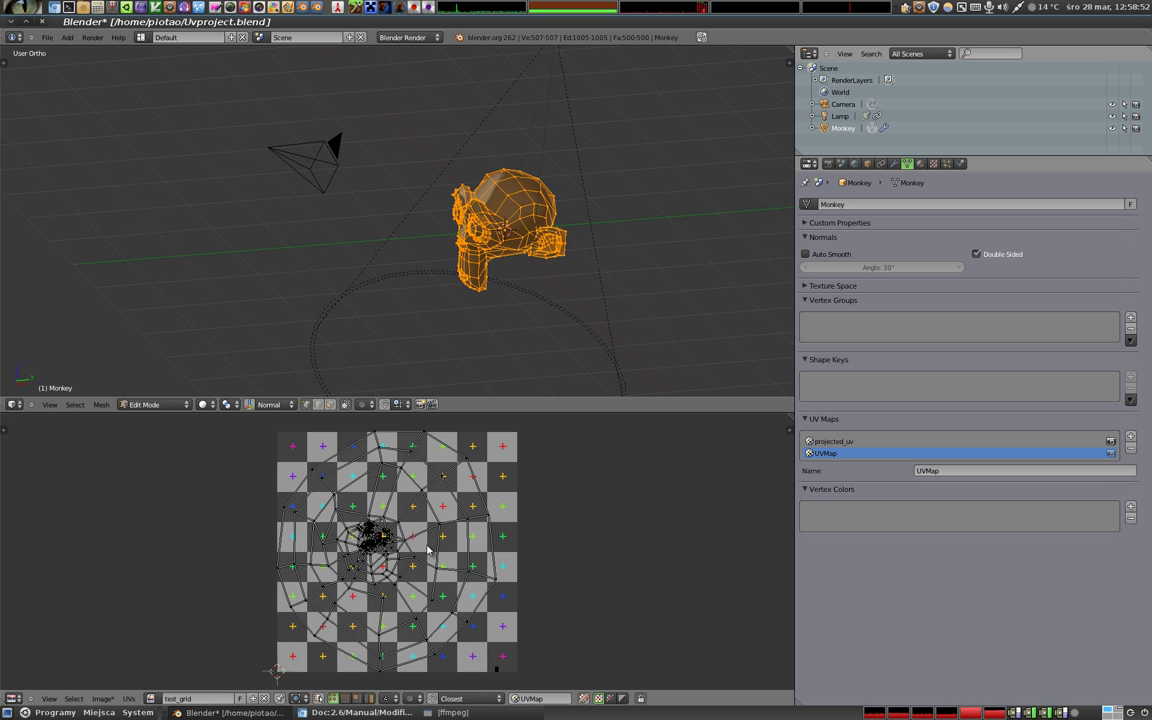
Reset the UVs so every face fills the test grid, then return to Object Mode
key("u")
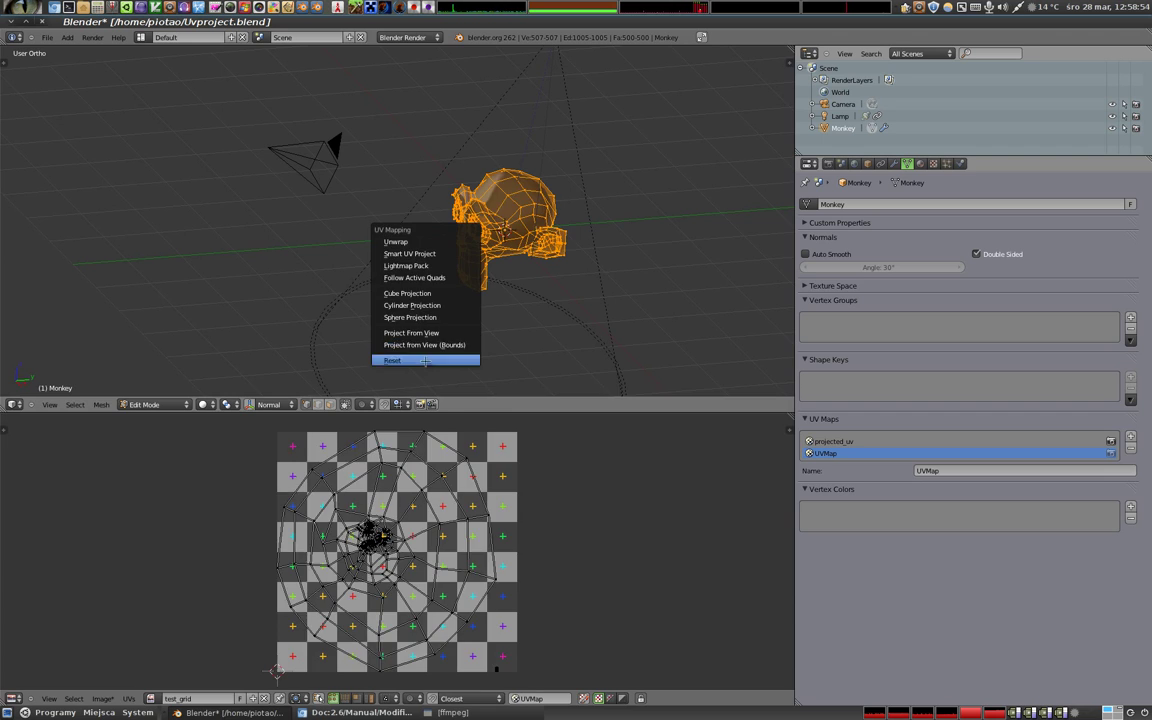
left_click(410, 359)
scroll(446, 280, "up", 5)
scroll(441, 216, "up", 2)
mouse_move(441, 216)
middle_mouse_down()
mouse_move(578, 186)
mouse_move(373, 316)
middle_mouse_up()
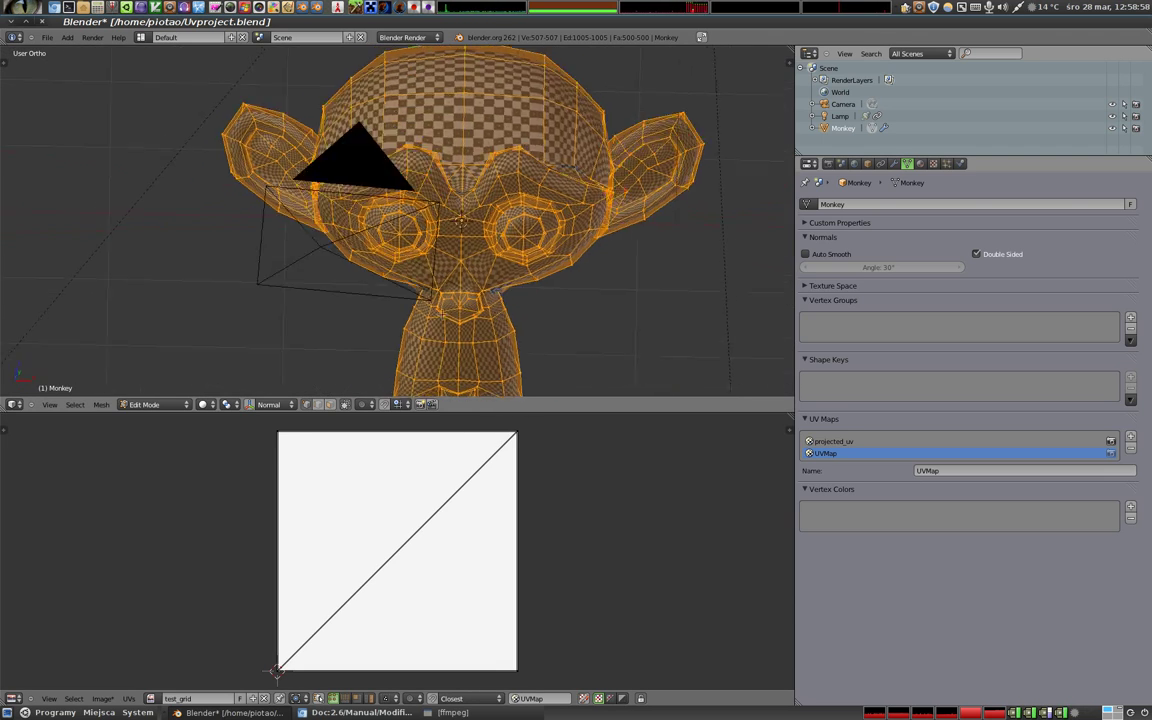
key("Tab")
mouse_move(506, 185)
middle_mouse_down()
mouse_move(411, 205)
mouse_move(476, 198)
middle_mouse_up()
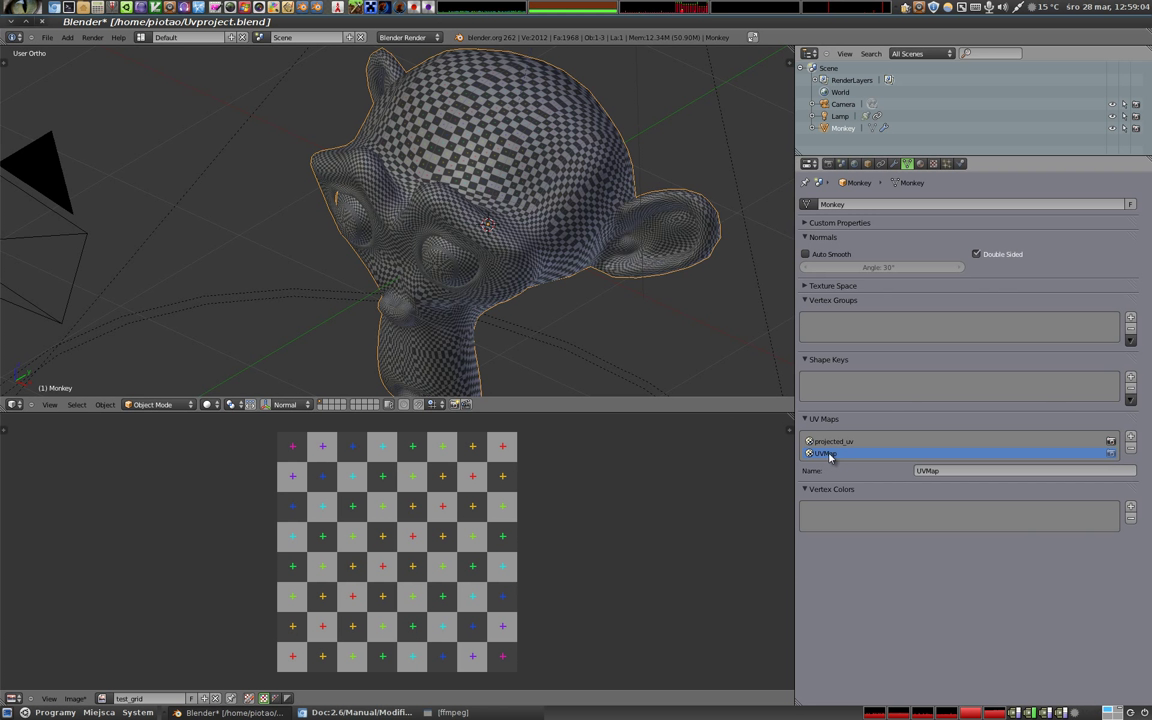
Set the base texture's coordinates to UV using the UVMap map
left_click(933, 163)
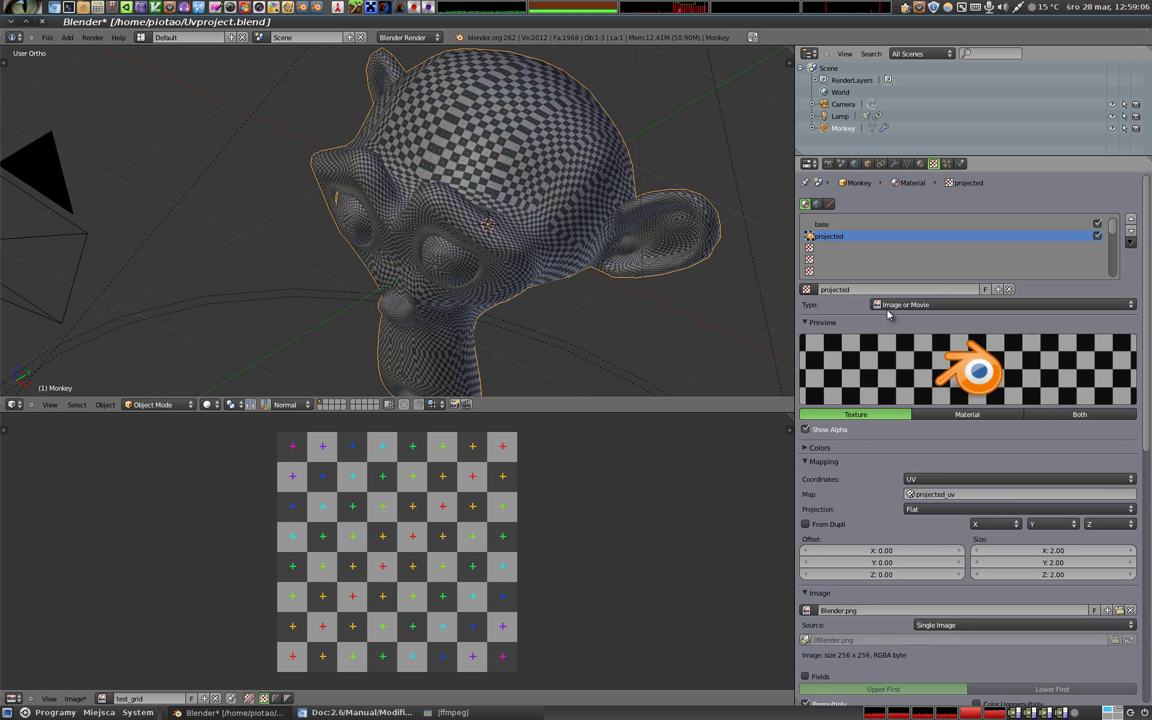
left_click(824, 226)
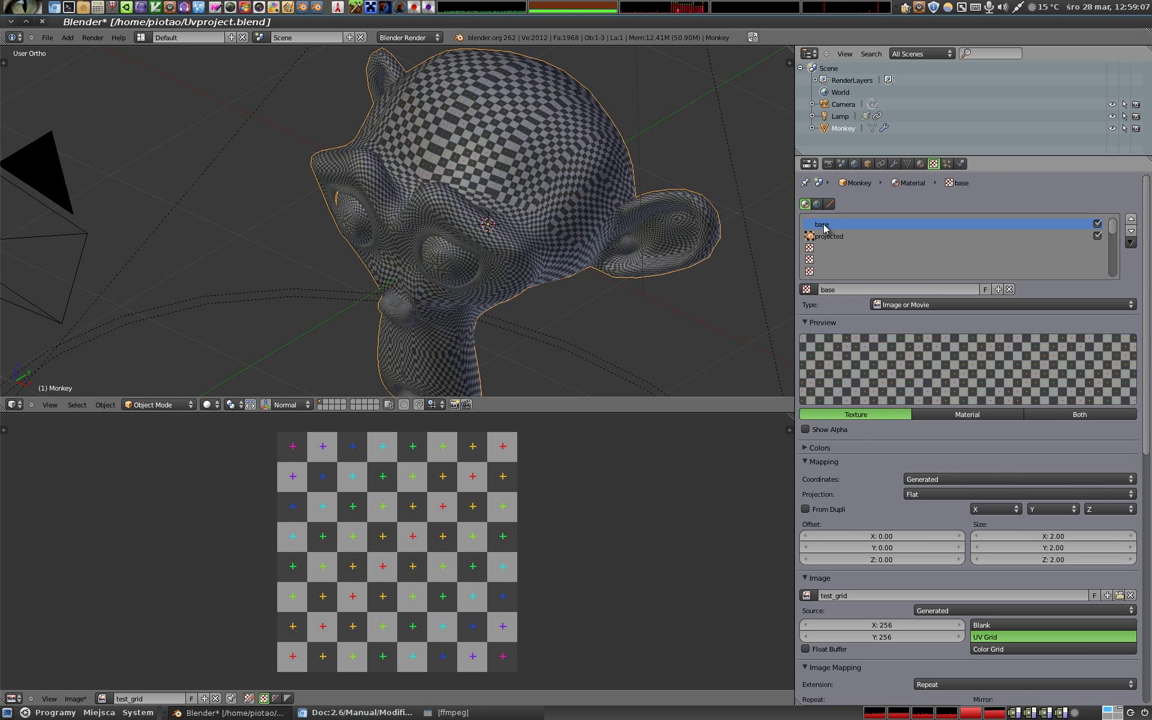
left_click(930, 479)
left_click(933, 429)
left_click(960, 494)
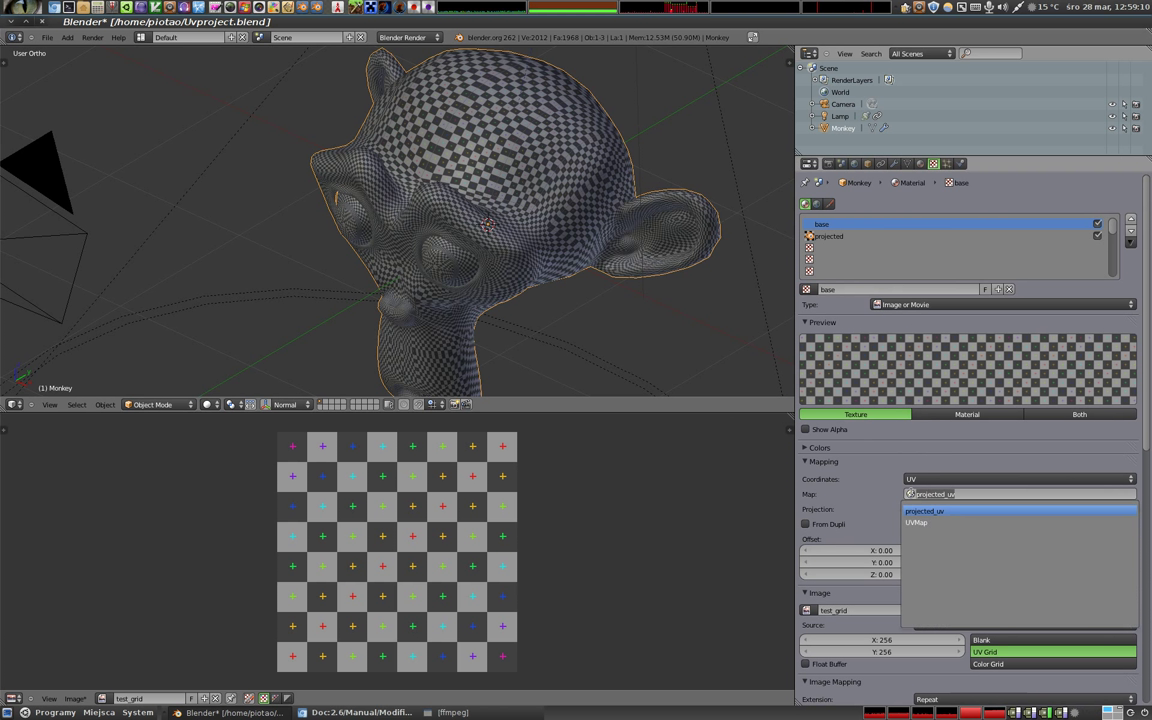
left_click(930, 507)
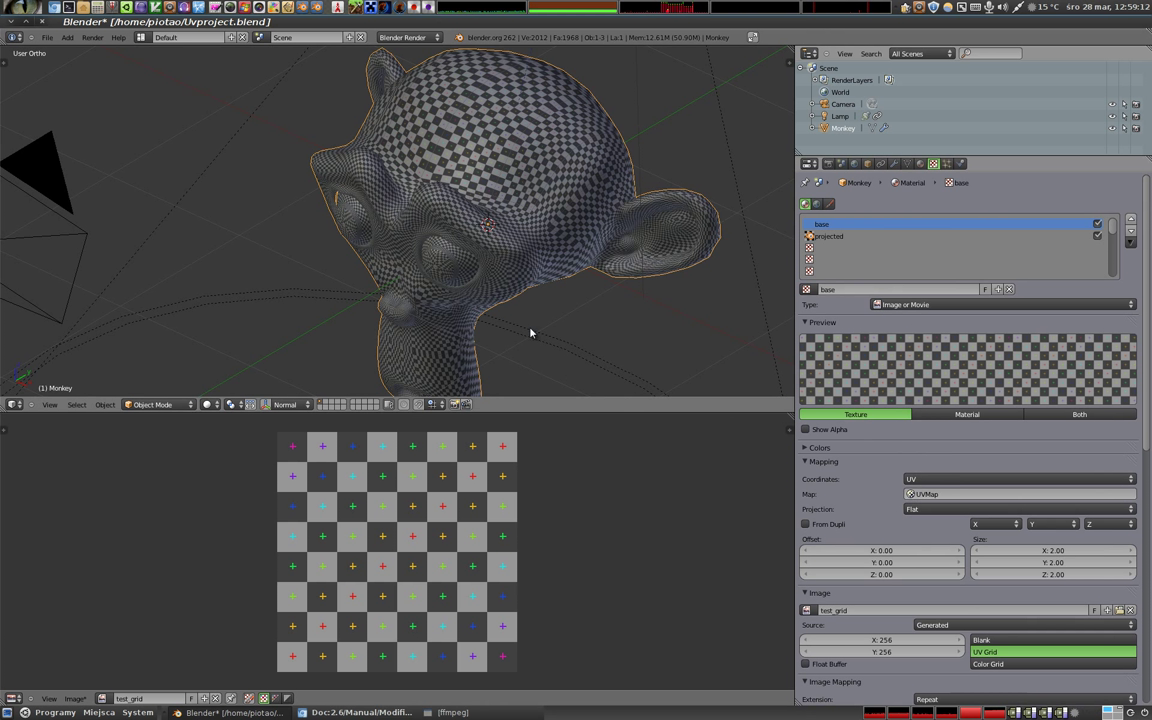
Render the scene to check the UVMap texturing, then close the render
key("F12")
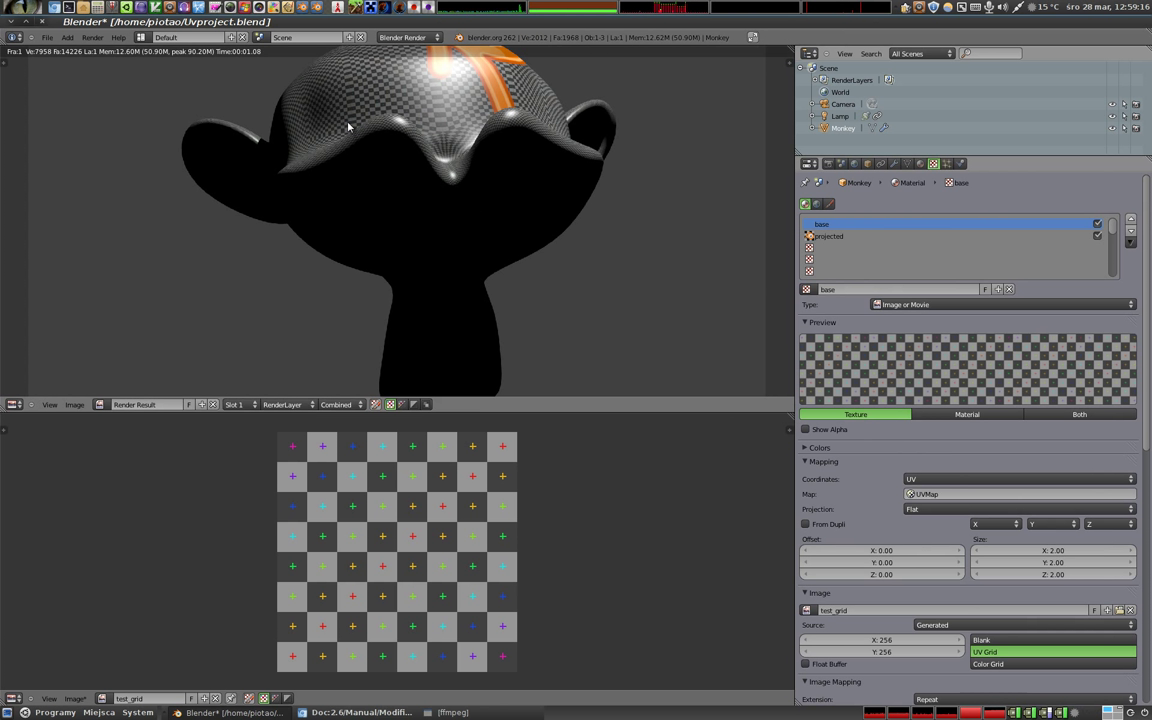
key("Escape")
mouse_move(465, 207)
middle_mouse_down()
mouse_move(411, 226)
mouse_move(450, 200)
middle_mouse_up()
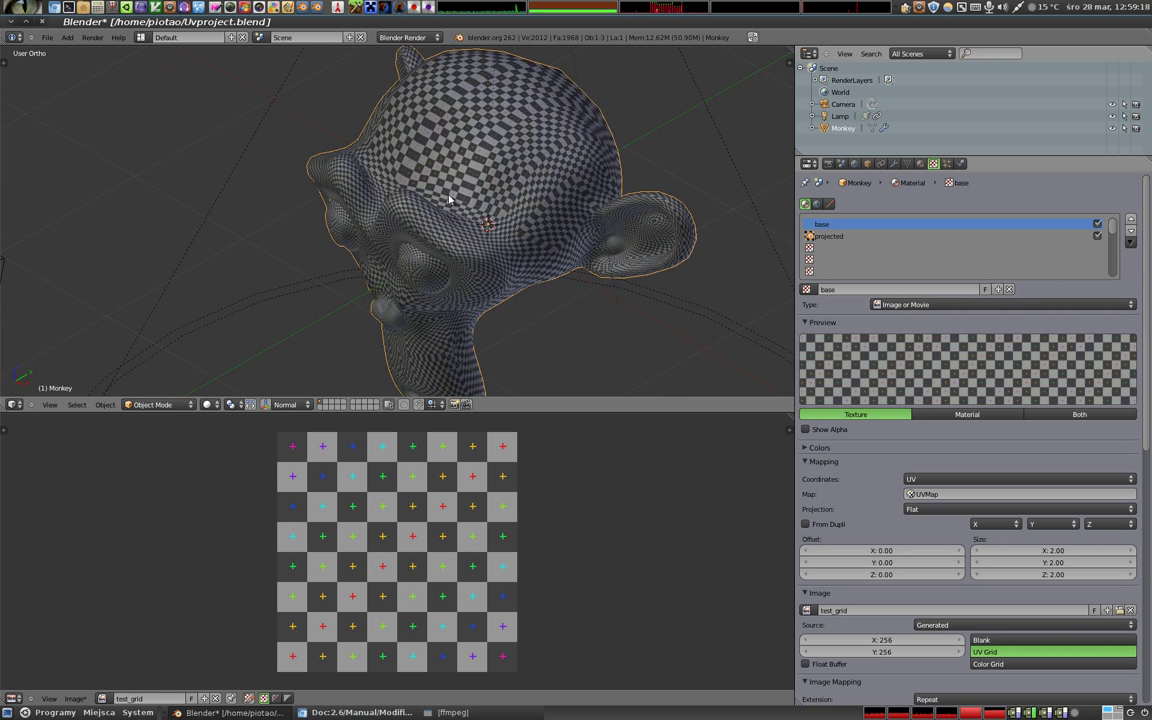
Make projected_uv the monkey's active UV map and inspect it briefly in Edit Mode
left_click(906, 164)
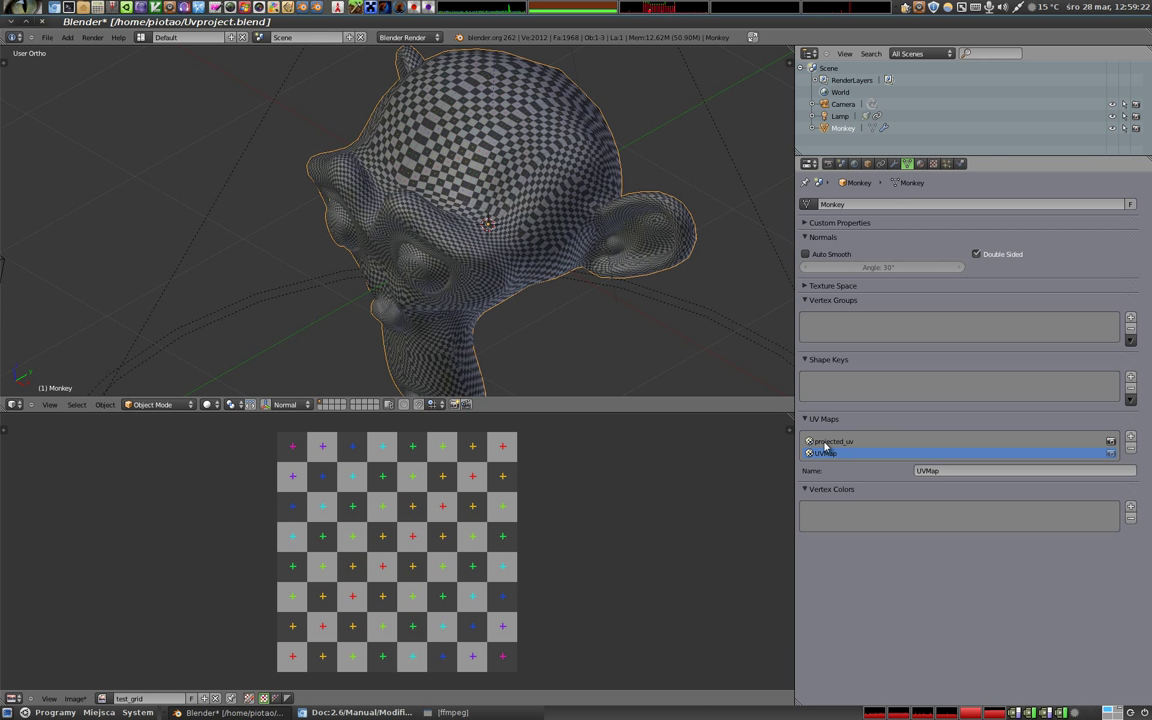
left_click(814, 441)
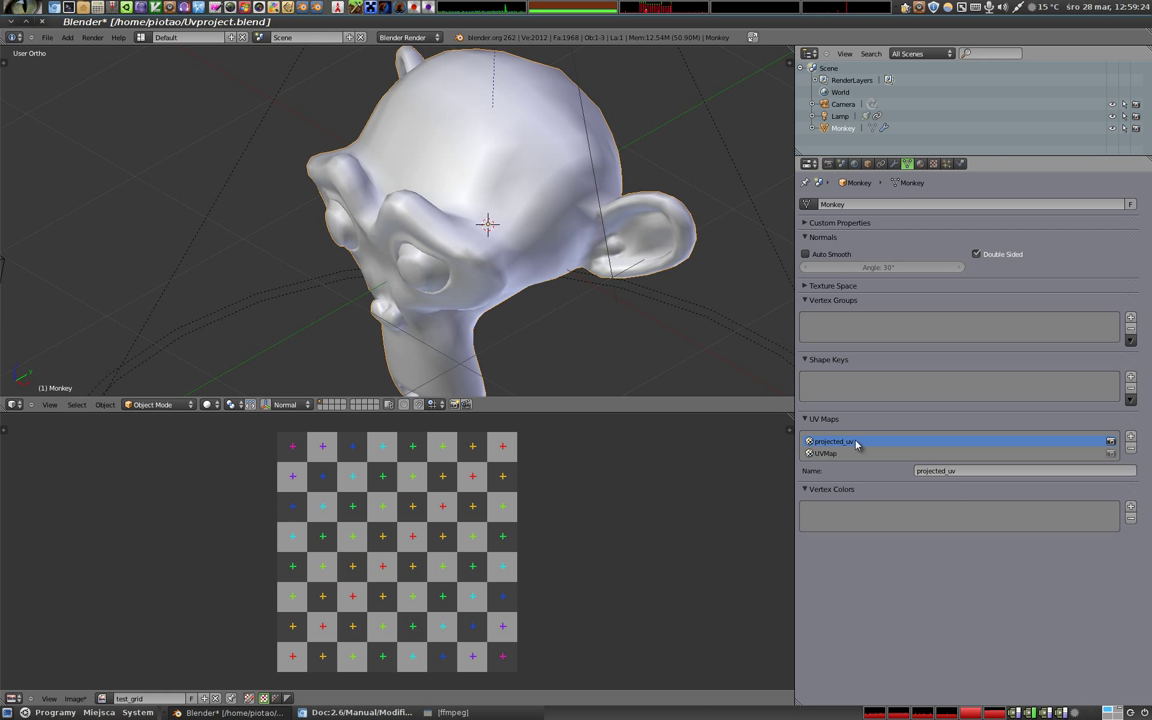
key("Tab")
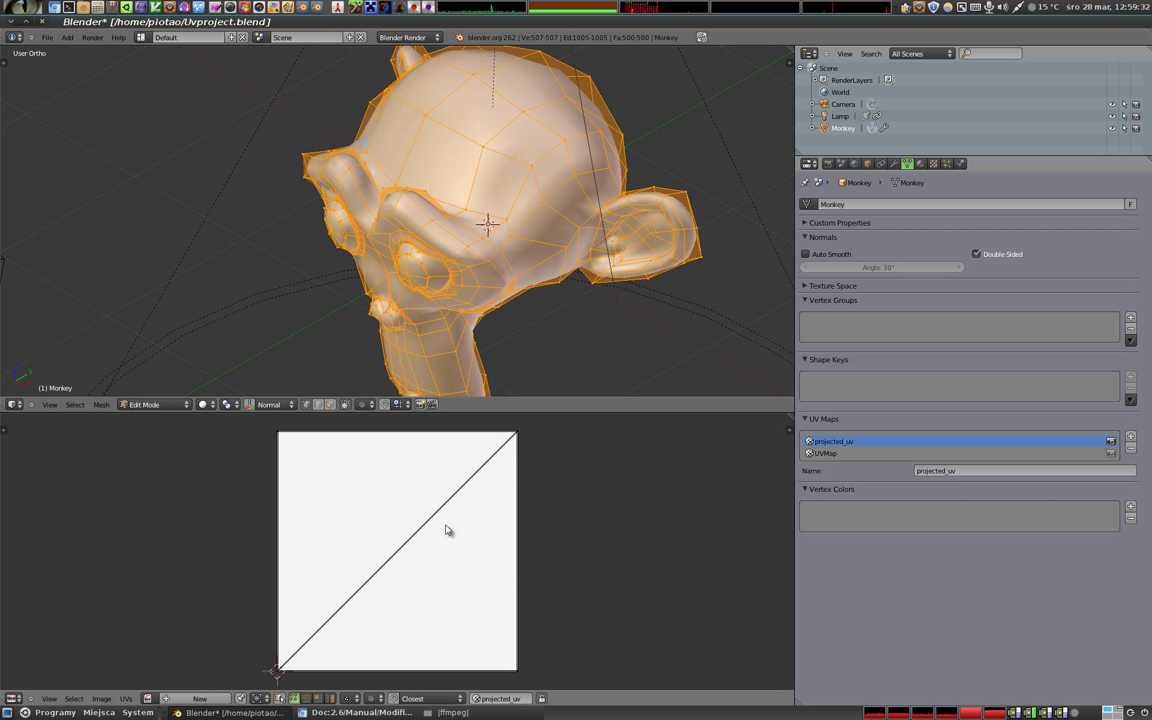
key("Tab")
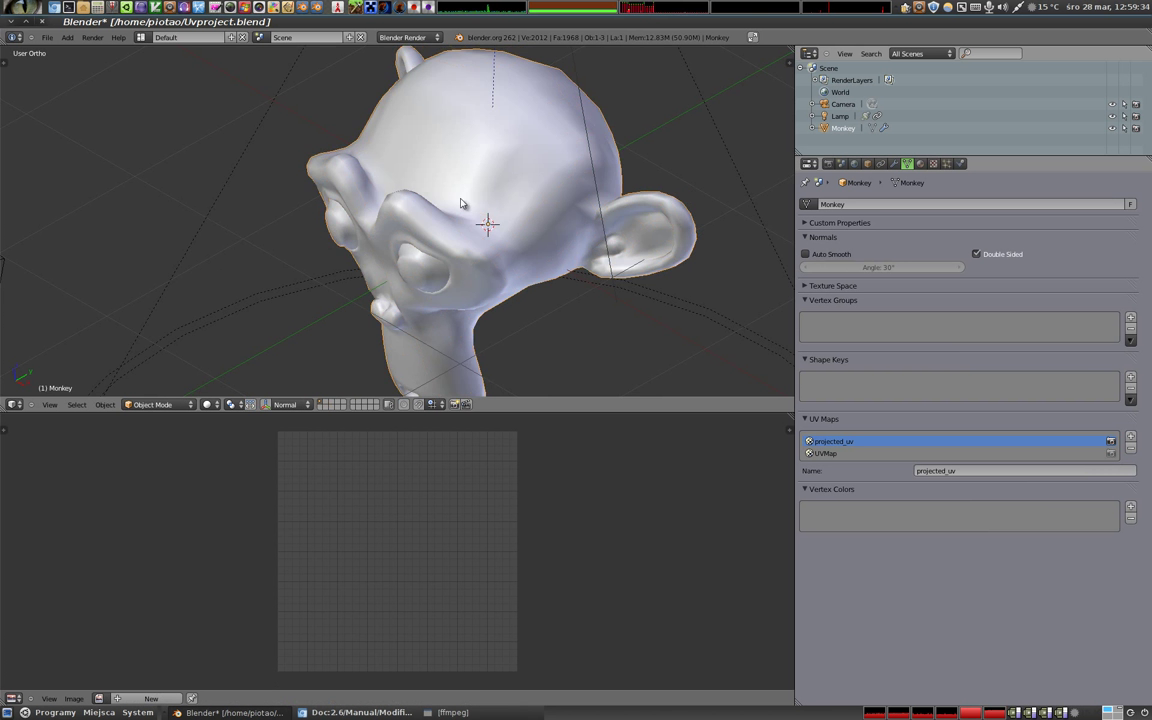
scroll(463, 250, "down", 7)
View the scene through the spot lamp, orbit back out, and reselect the lamp to show its settings
right_click(477, 112)
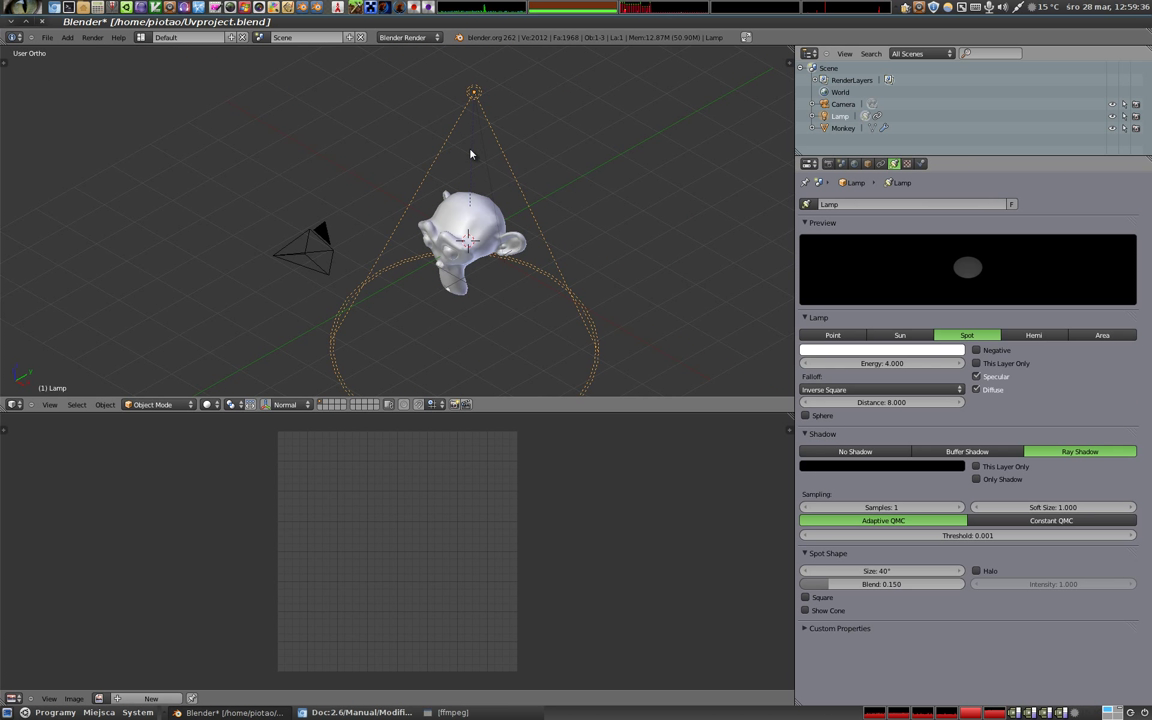
key("ctrl+KP_0")
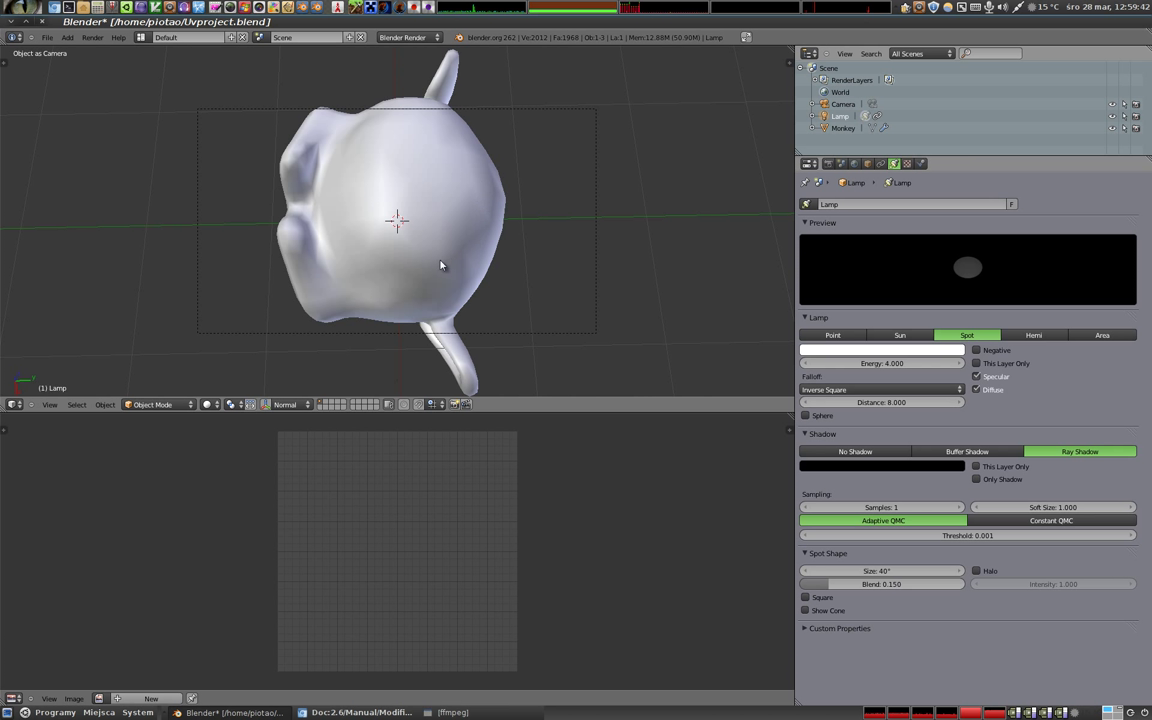
scroll(450, 125, "down", 4)
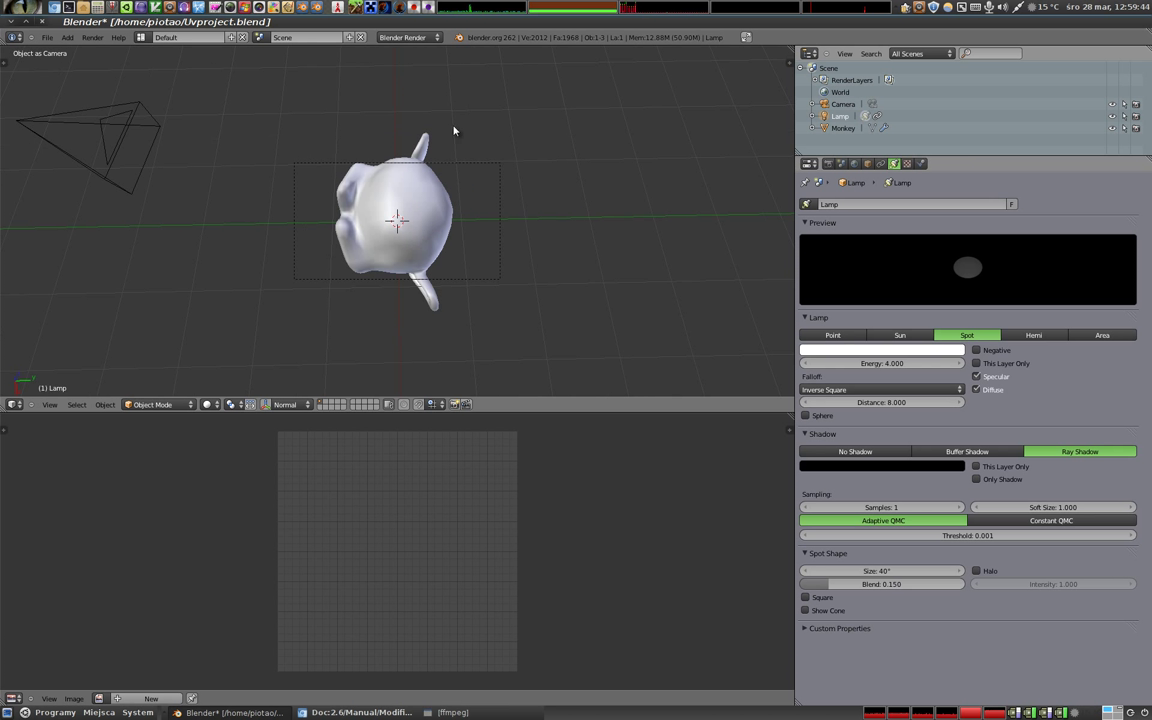
right_click(117, 131)
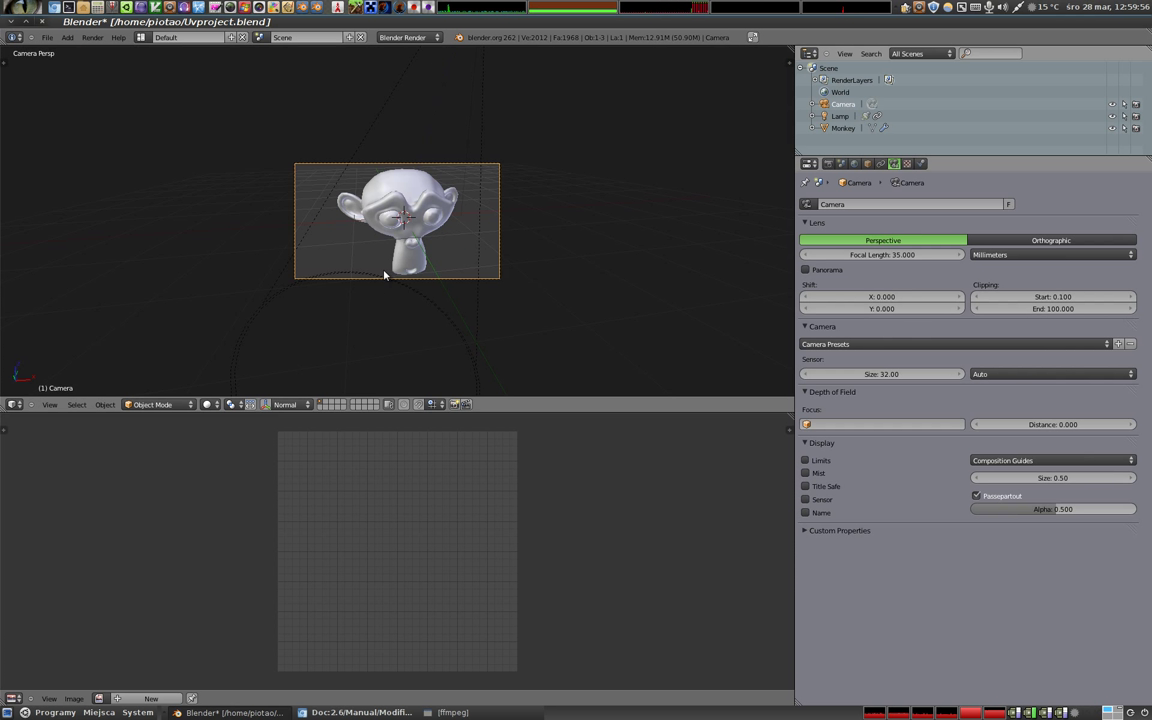
mouse_move(384, 275)
middle_mouse_down()
mouse_move(373, 275)
mouse_move(450, 170)
mouse_move(398, 237)
mouse_move(335, 197)
mouse_move(522, 252)
mouse_move(475, 287)
middle_mouse_up()
right_click(392, 93)
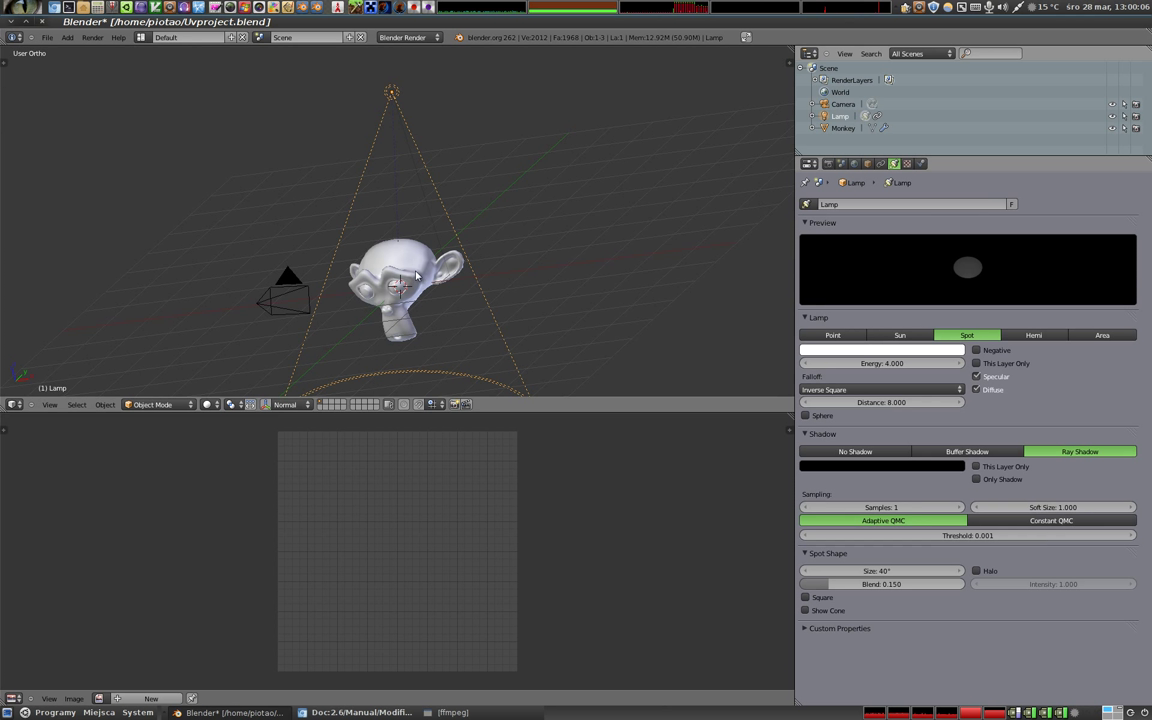
Re-project the monkey's UVs from the current view in Edit Mode, then return to Object Mode
right_click(396, 274)
key("u")
key("Escape")
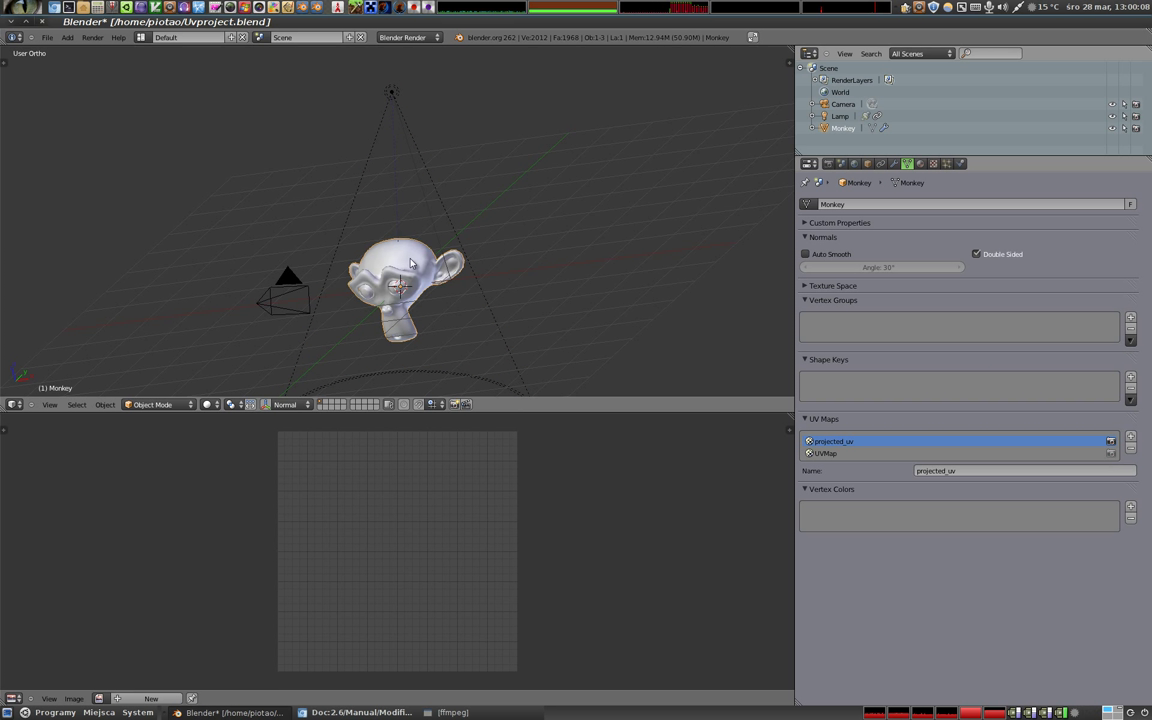
key("Tab")
key("u")
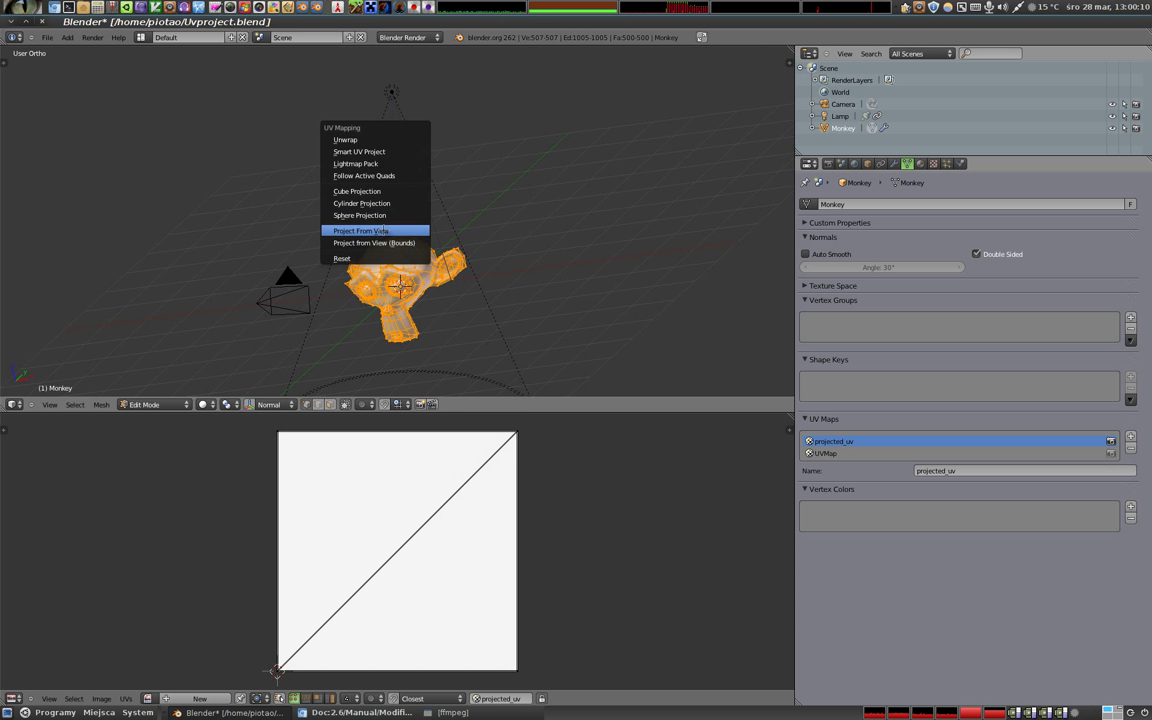
left_click(384, 231)
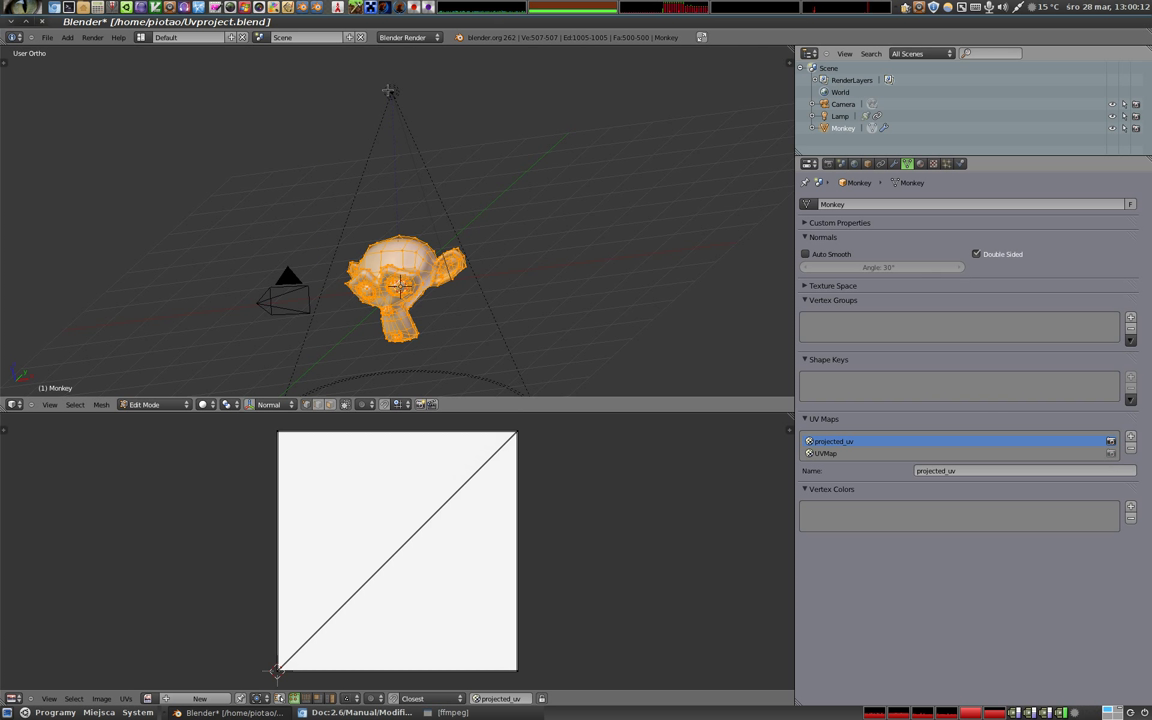
key("Tab")
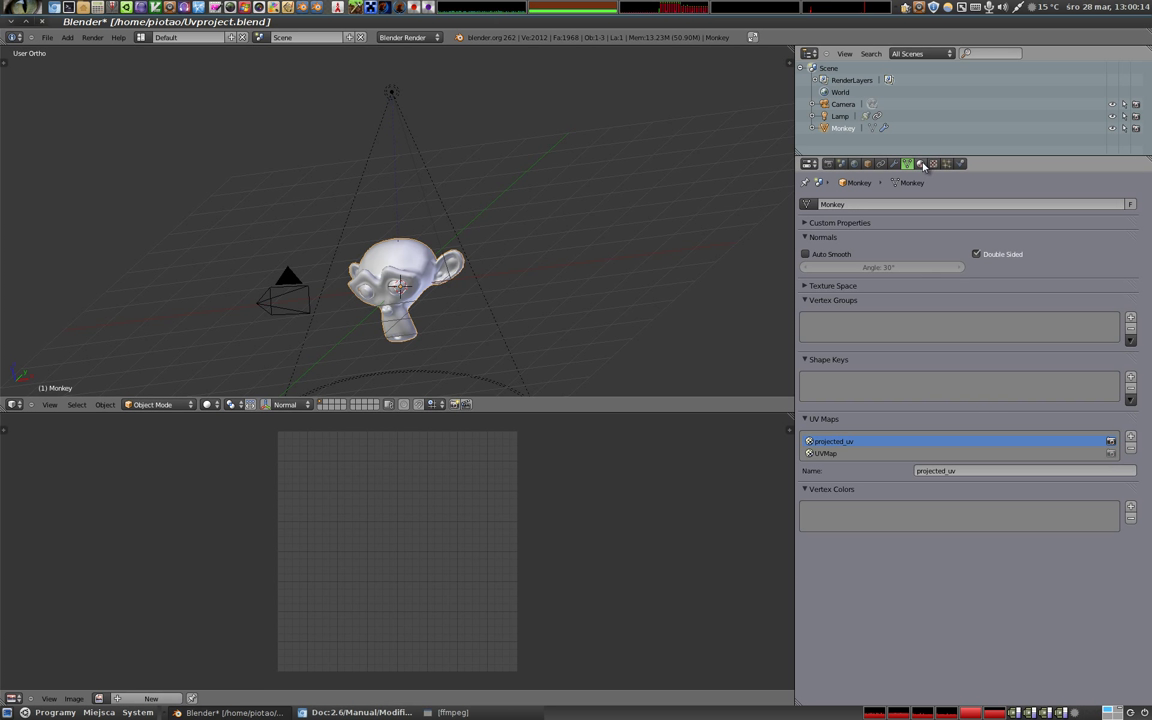
Switch the texture settings to the projected texture, then bring back the UVProject modifier panel
left_click(933, 163)
left_click(860, 236)
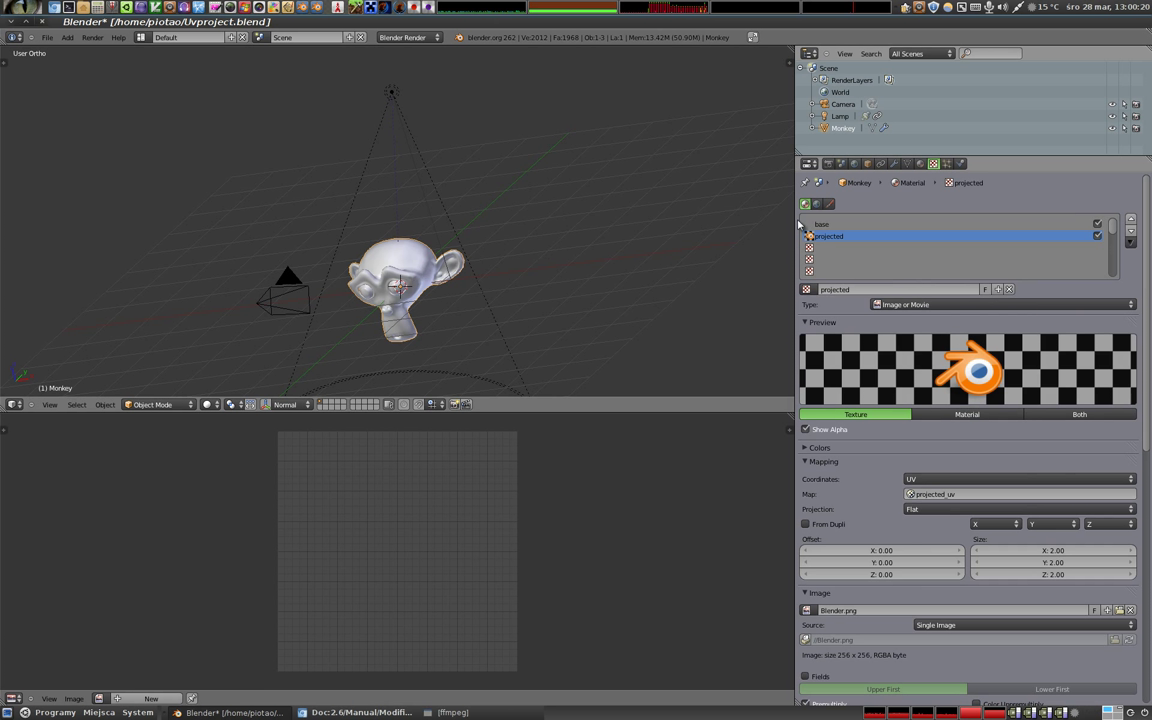
left_click(893, 163)
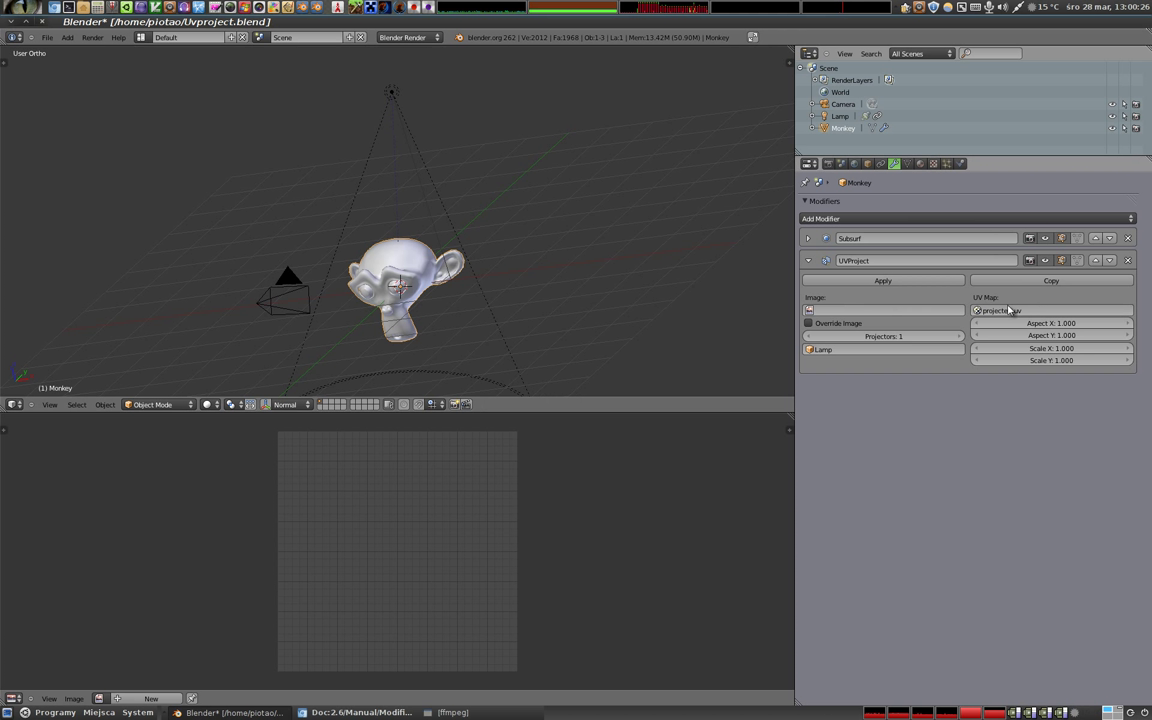
Check that UVProject targets projected_uv and inspect the projected UV layout in Edit Mode
left_click(997, 312)
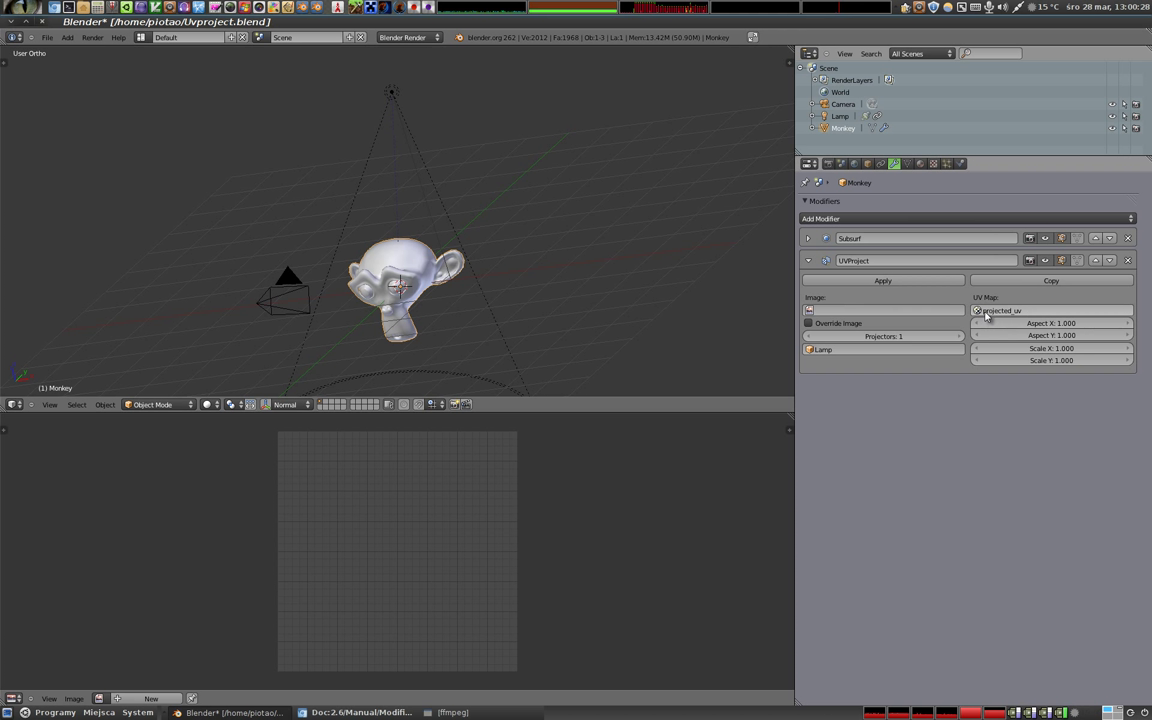
left_click(990, 313)
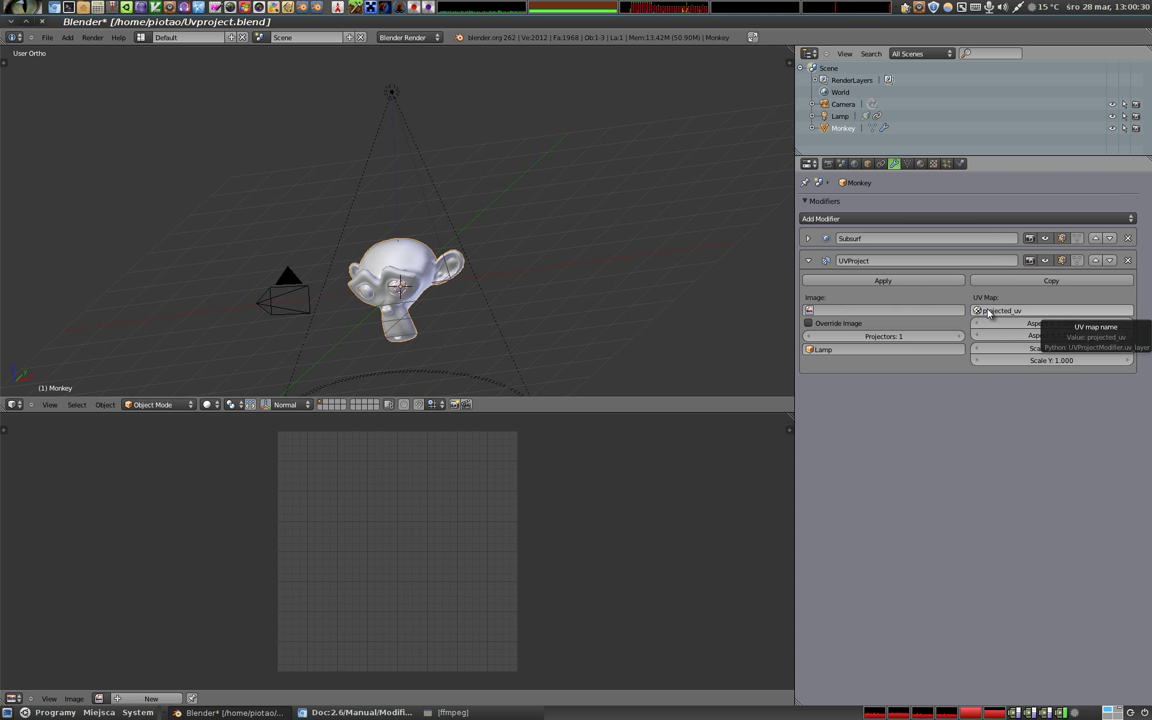
key("Tab")
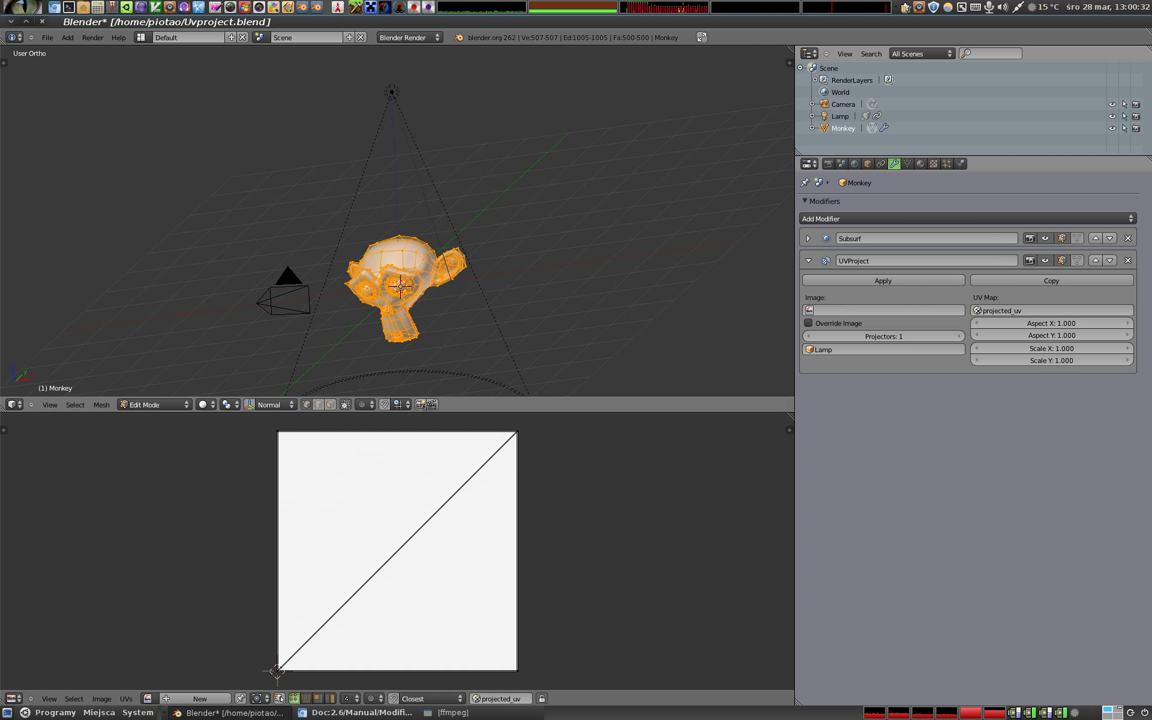
key("Tab")
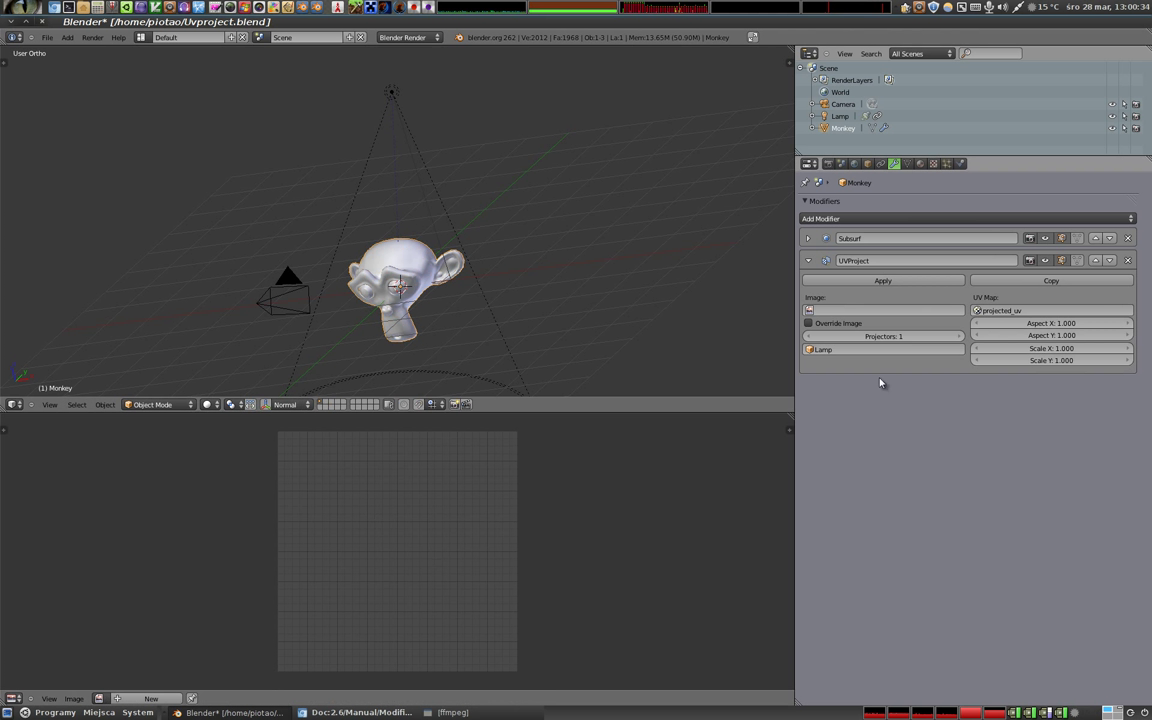
Apply the UVProject modifier, inspect the resulting UVs, and show the Monkey's UV maps
left_click(883, 280)
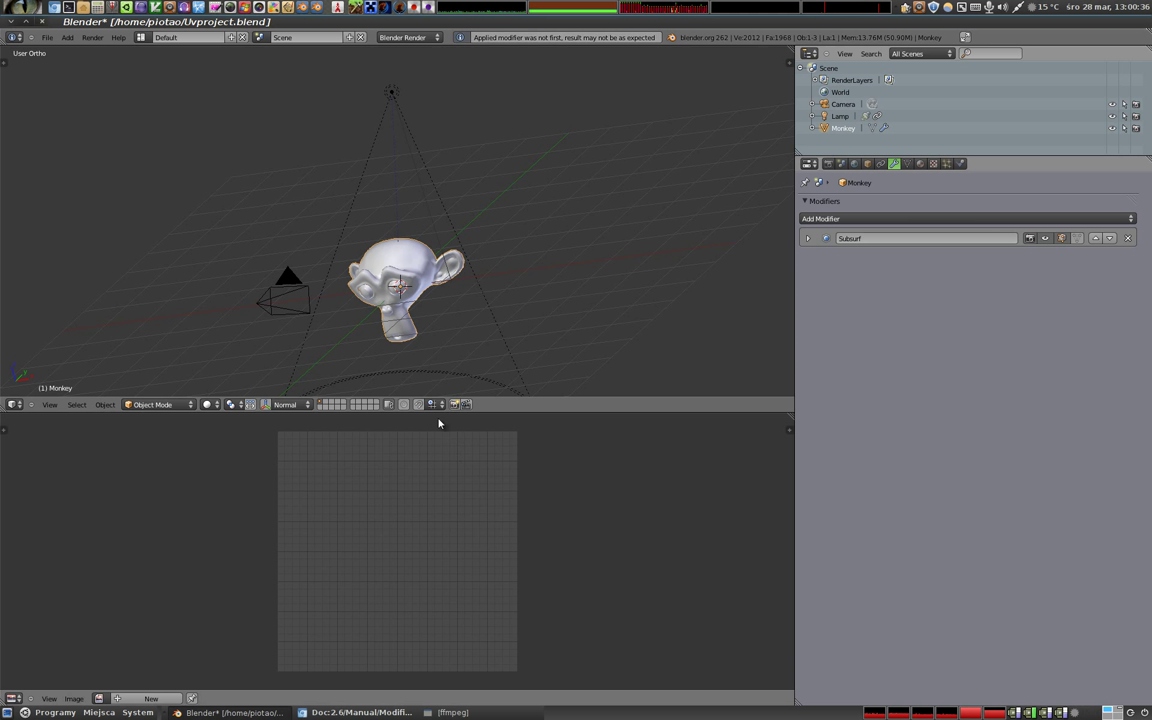
key("Tab")
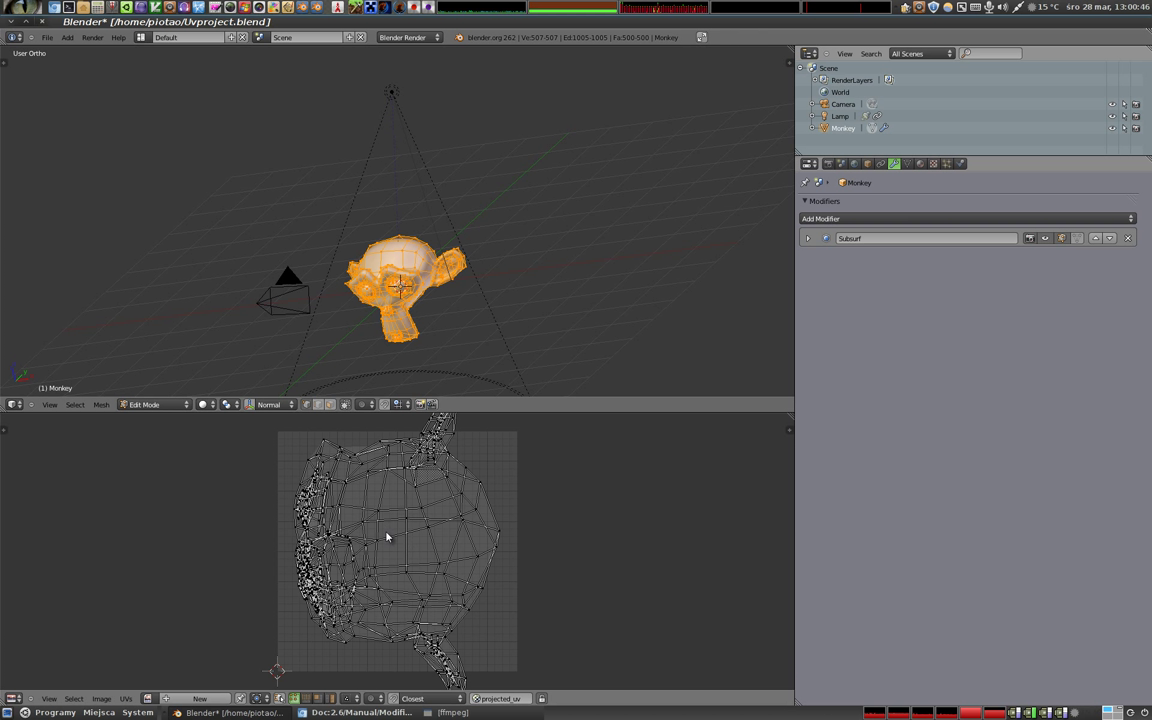
key("Tab")
key("Tab")
key("Tab")
mouse_move(415, 262)
middle_mouse_down()
mouse_move(390, 287)
mouse_move(437, 245)
middle_mouse_up()
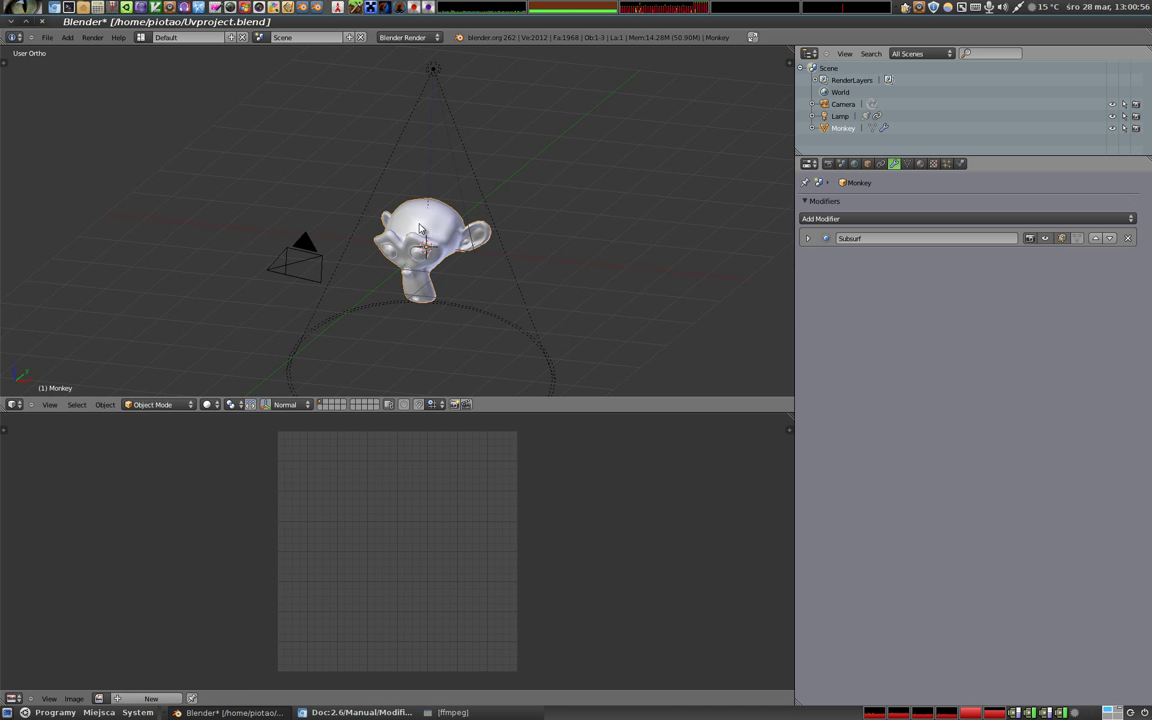
left_click(907, 164)
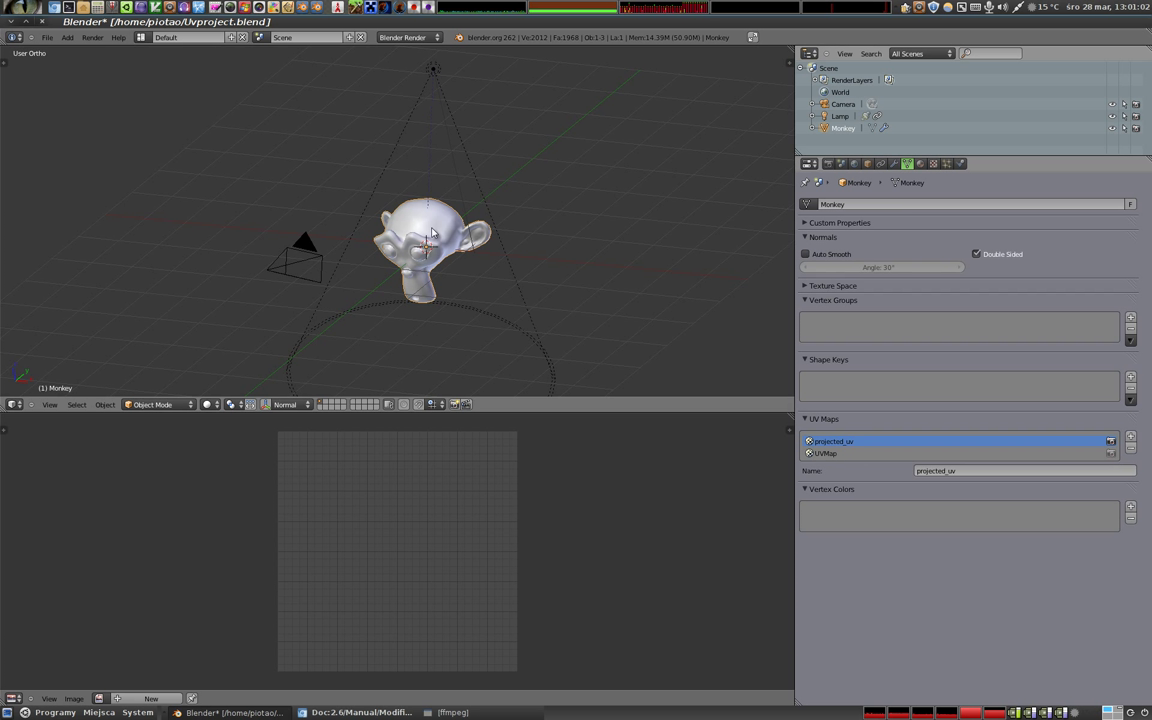
Make UVMap the active UV map, switch to Textured shading, and reselect the Monkey
left_click(826, 453)
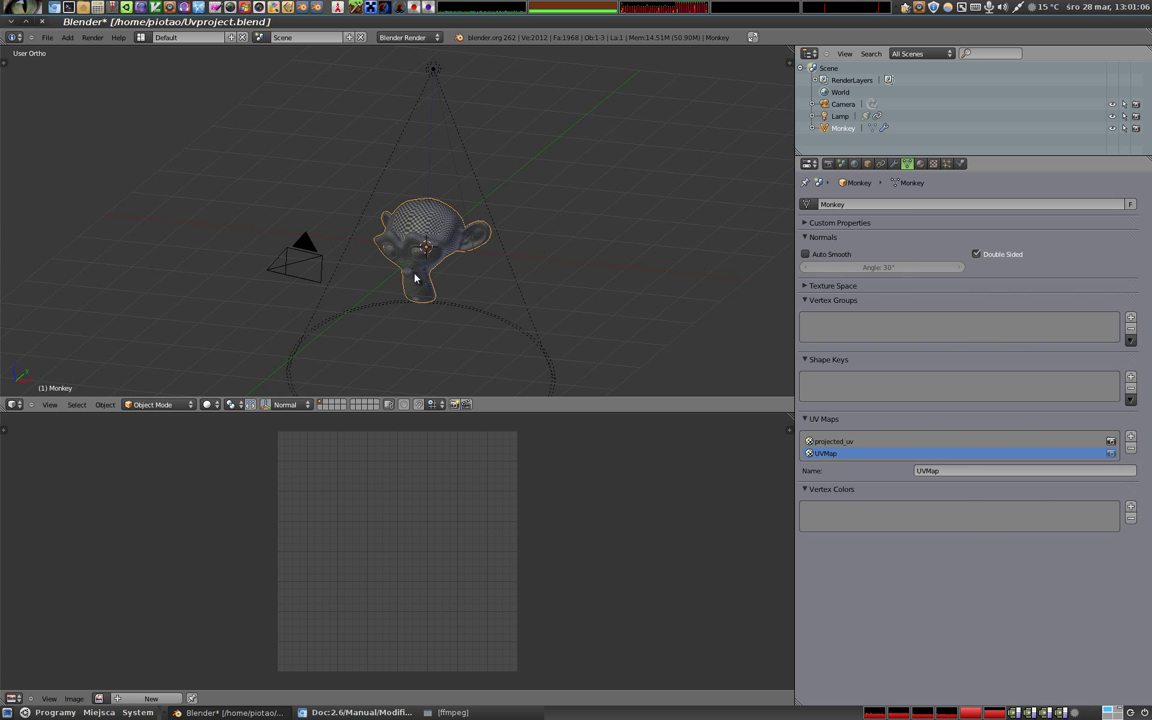
key("alt+z")
right_click(434, 74)
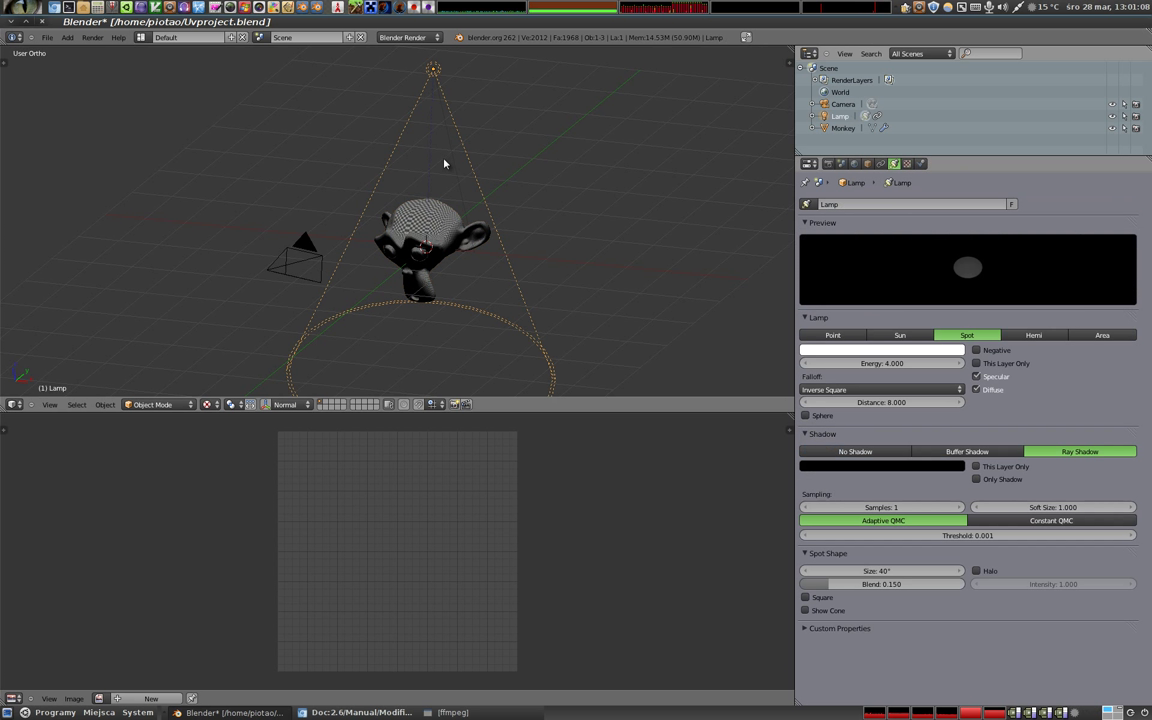
right_click(422, 233)
right_click(433, 72)
right_click(414, 238)
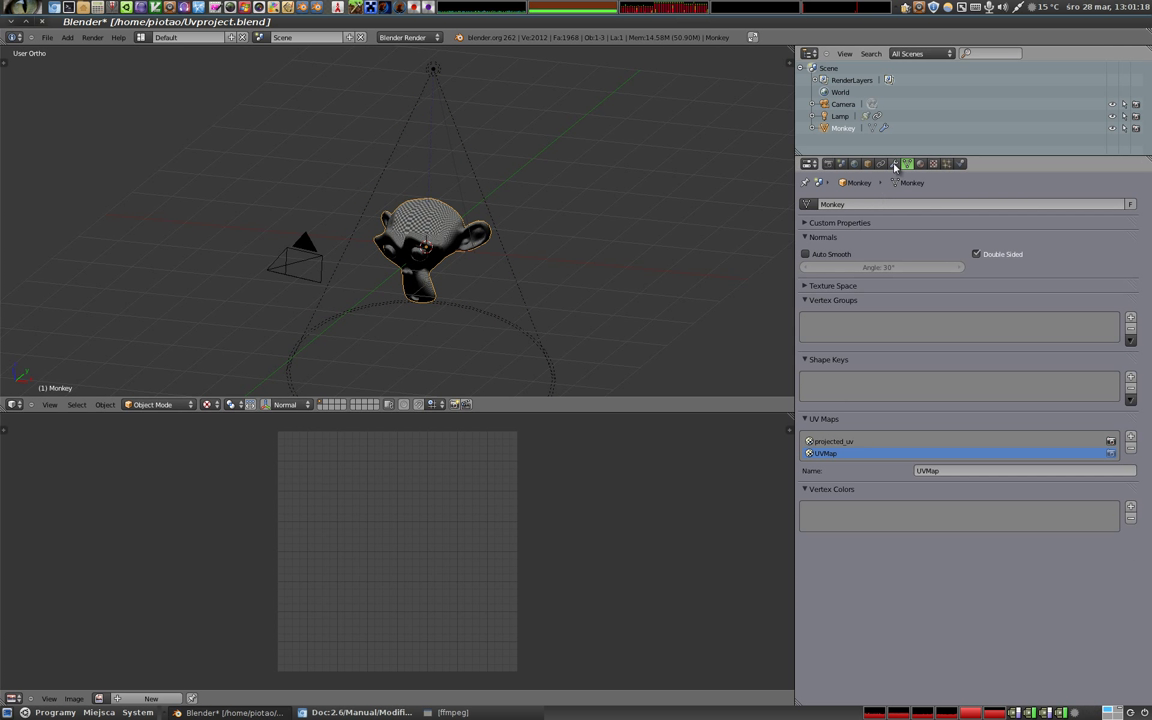
Add a UV Project modifier to the Monkey with the Lamp as its projector
left_click(894, 163)
left_click(861, 218)
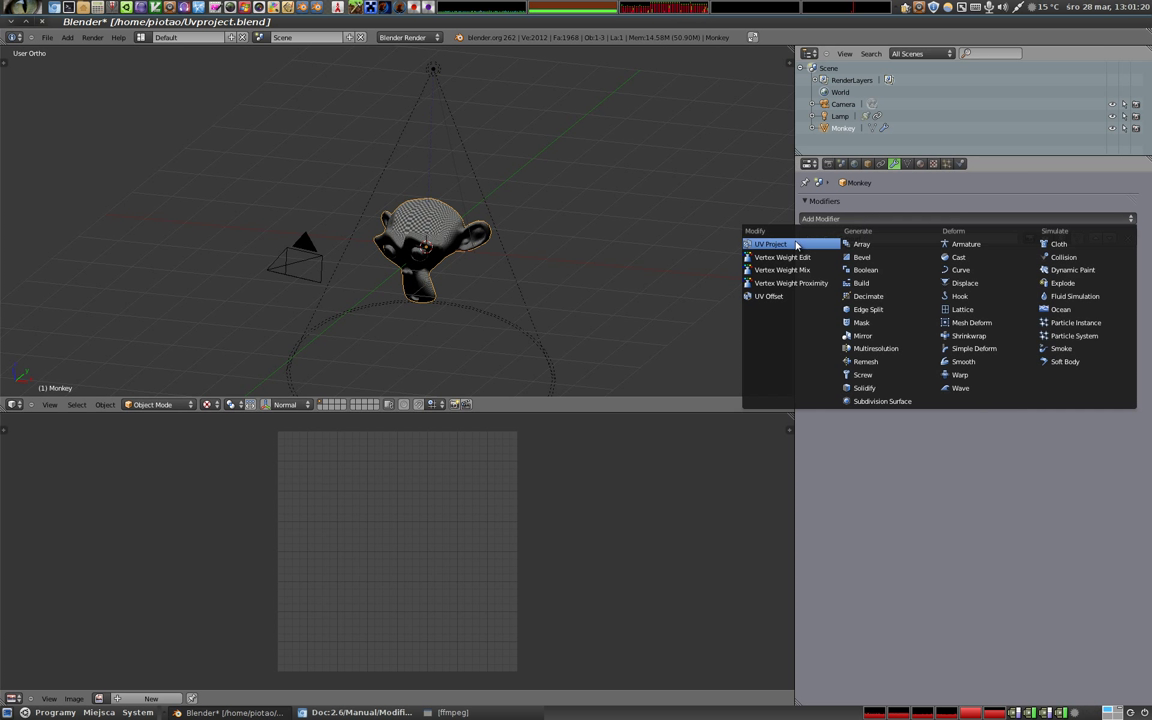
left_click(786, 246)
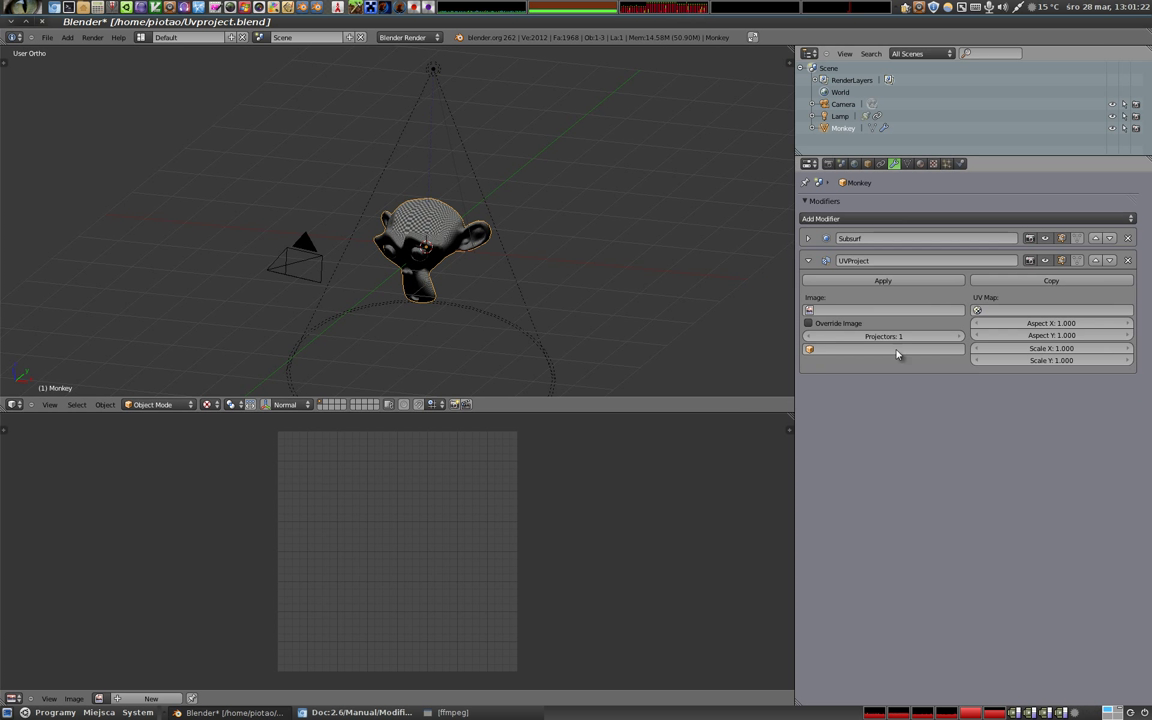
left_click(810, 350)
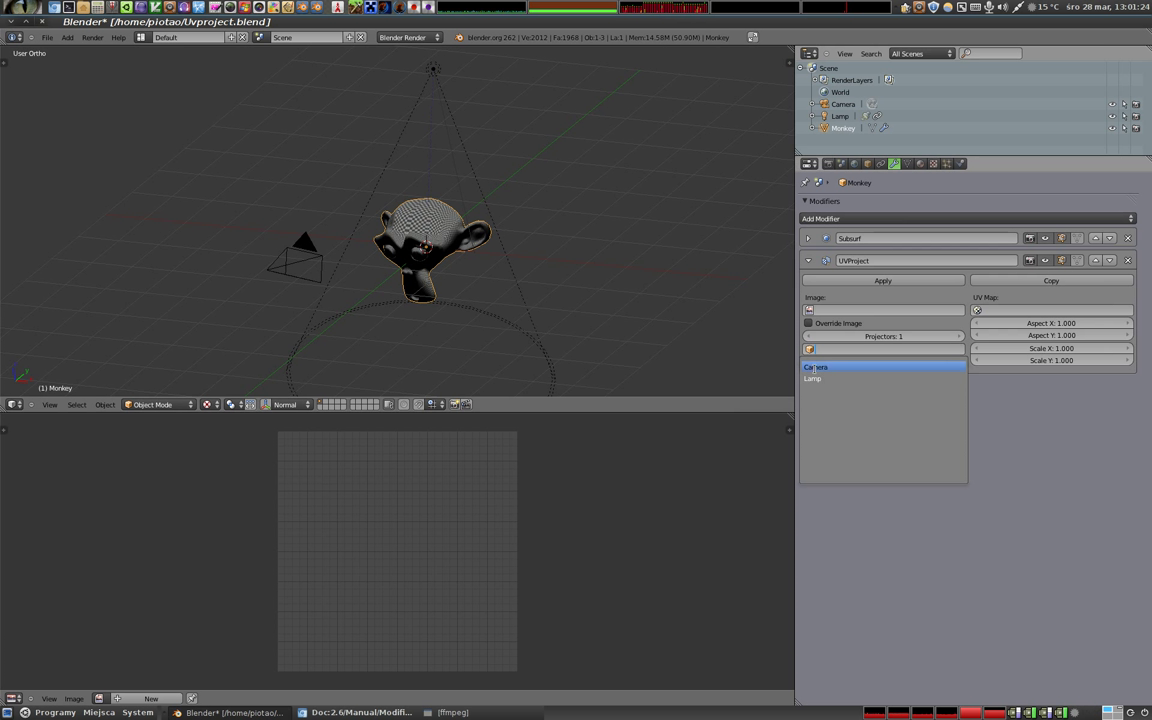
left_click(813, 378)
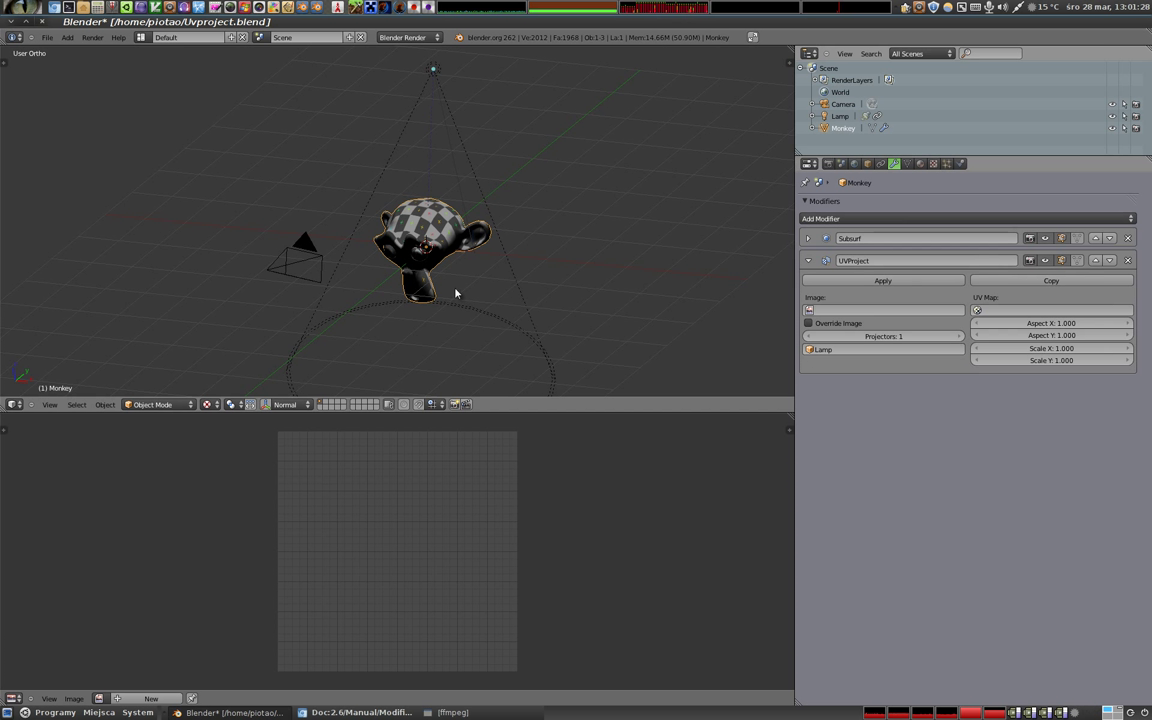
Move the lamp and resize it to about 0.599 scale
right_click(449, 82)
key("g")
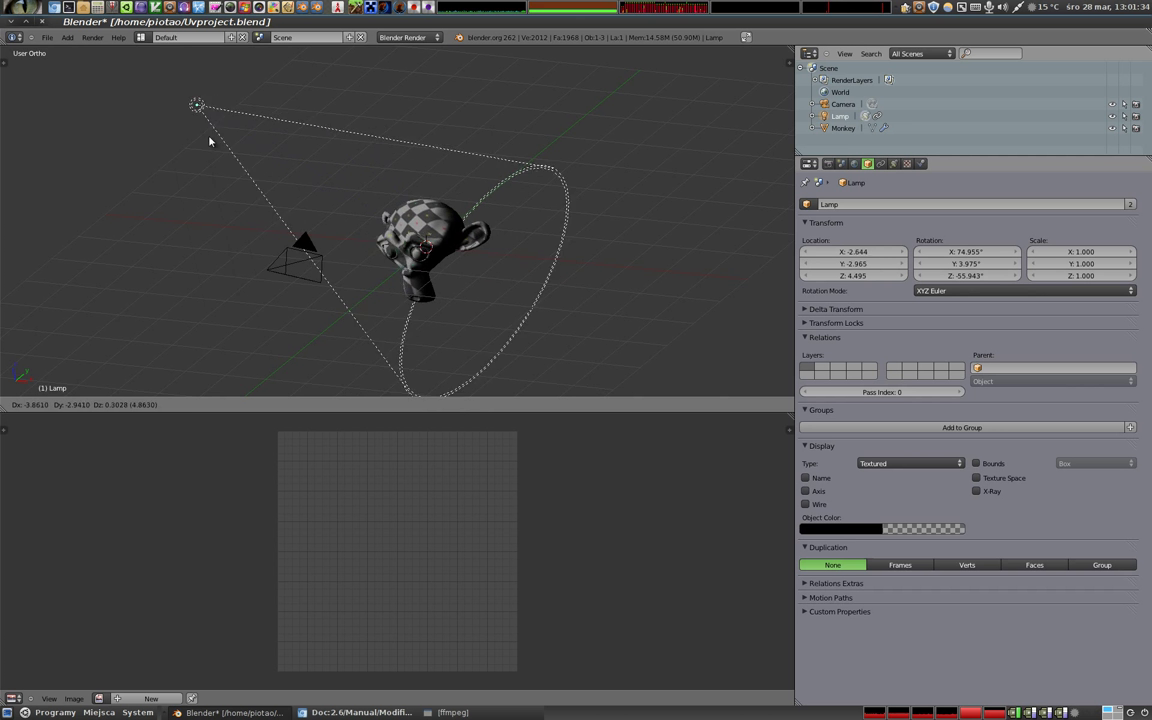
left_click(272, 163)
key("s")
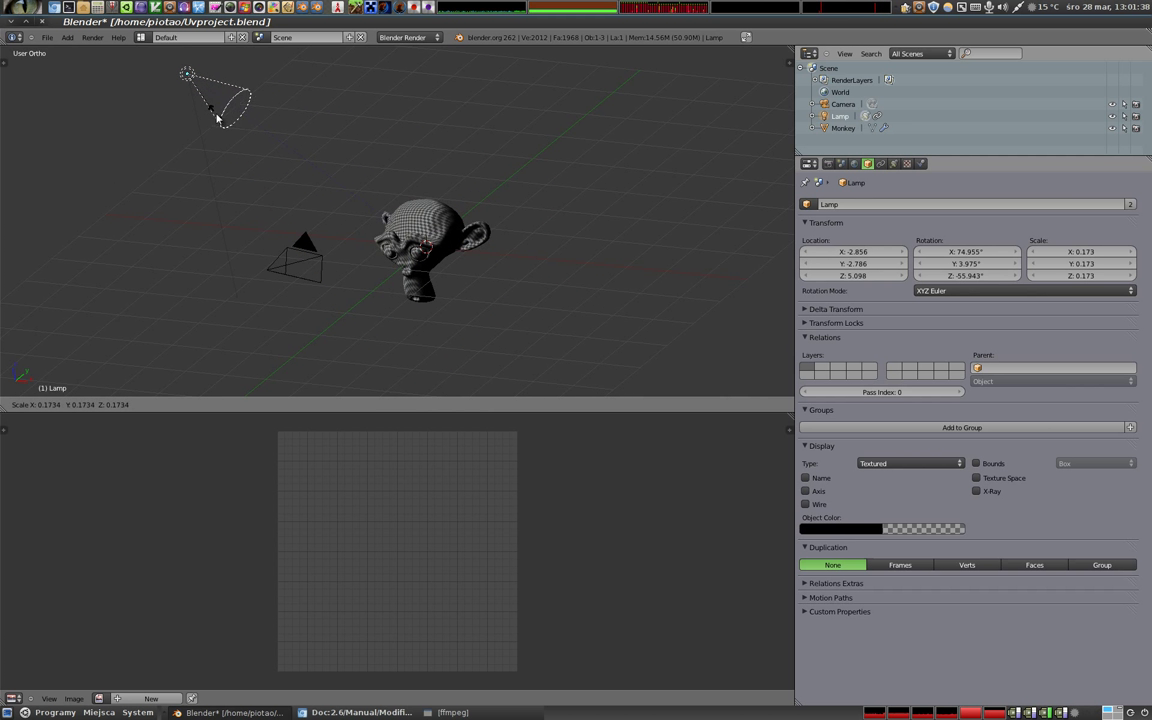
left_click(222, 124)
key("g")
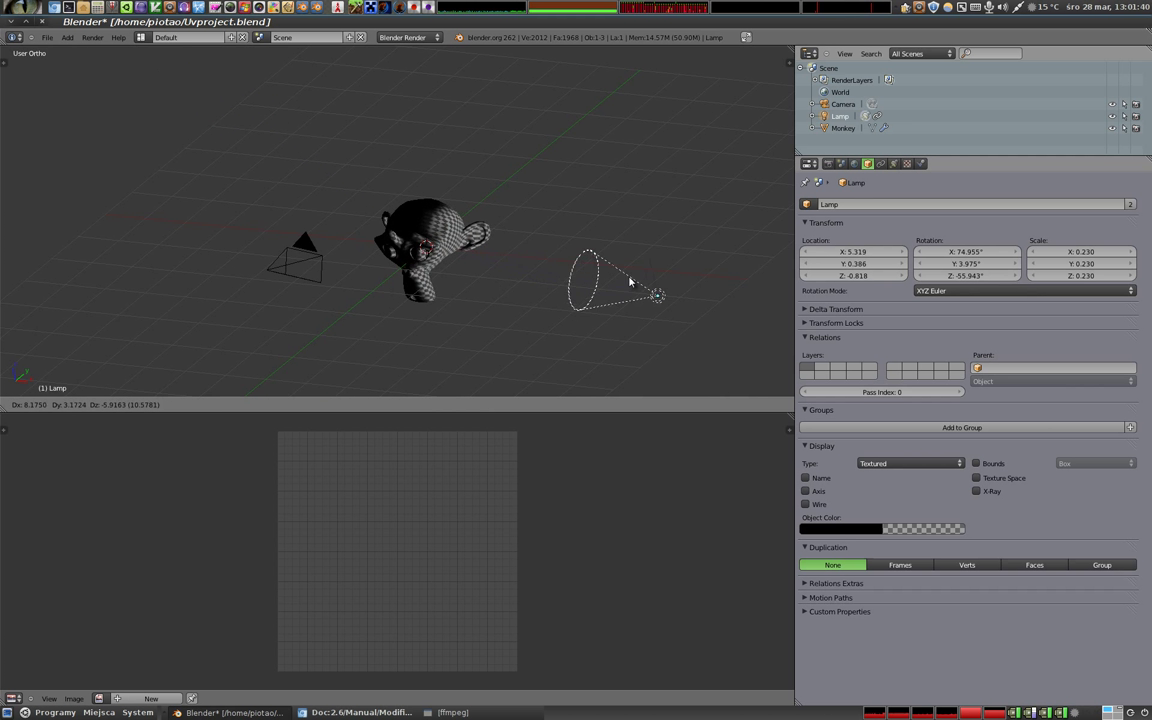
left_click(615, 255)
key("s")
left_click(576, 265)
key("g")
left_click(143, 165)
Place the lamp up and right of the Monkey, then put the Monkey into Edit Mode
mouse_move(143, 165)
middle_mouse_down()
mouse_move(470, 283)
mouse_move(395, 238)
middle_mouse_up()
scroll(395, 238, "up", 6)
scroll(373, 234, "down", 2)
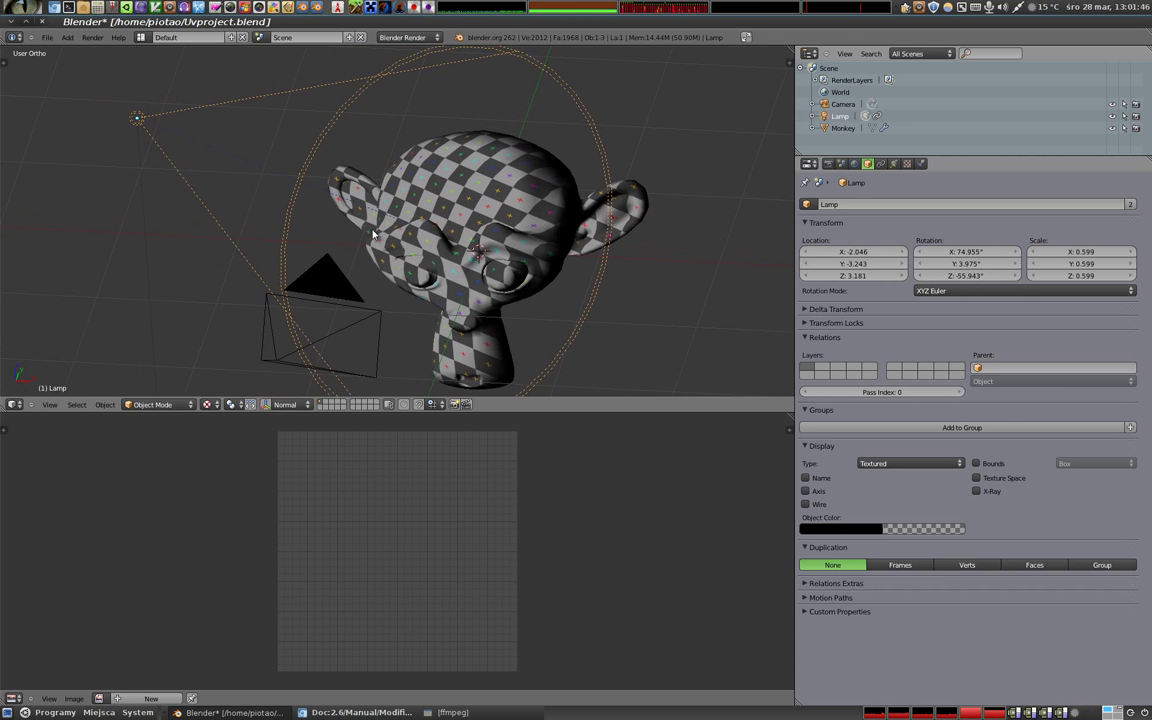
key("g")
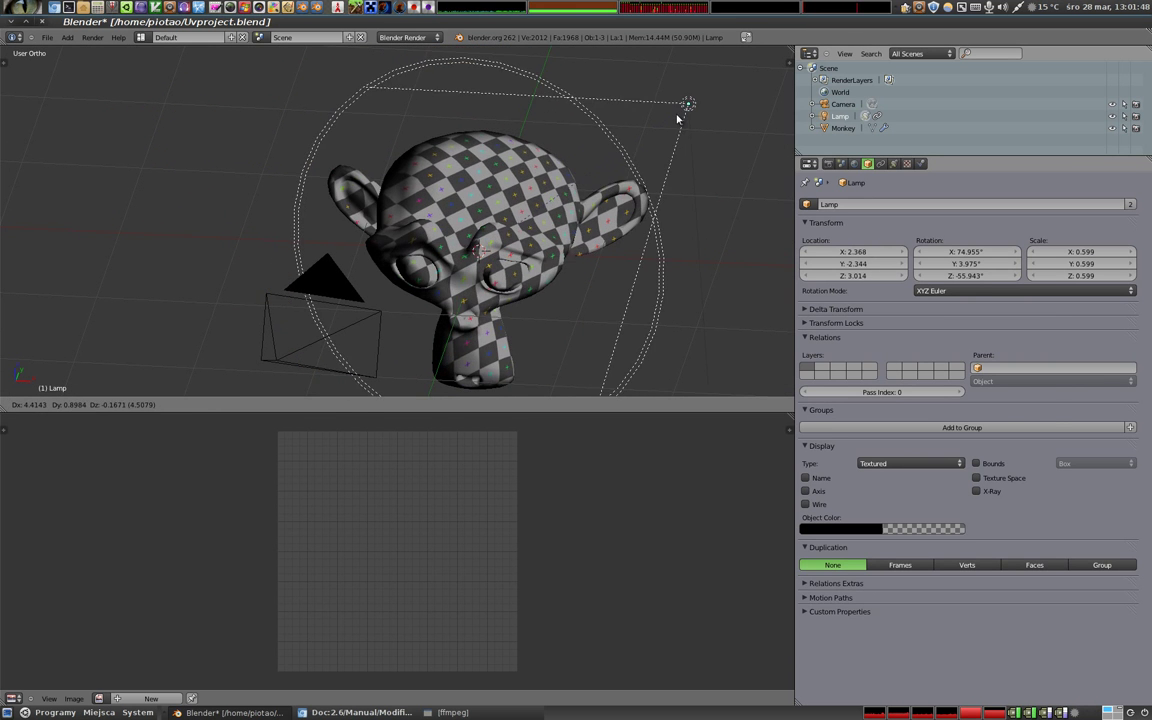
left_click(681, 118)
mouse_move(614, 192)
middle_mouse_down()
mouse_move(384, 260)
mouse_move(389, 240)
mouse_move(495, 208)
middle_mouse_up()
right_click(389, 240)
key("Tab")
mouse_move(437, 95)
middle_mouse_down()
mouse_move(720, 145)
mouse_move(745, 125)
middle_mouse_up()
Project the Monkey's UVs from the current view, return to Object Mode, and select the lamp
key("u")
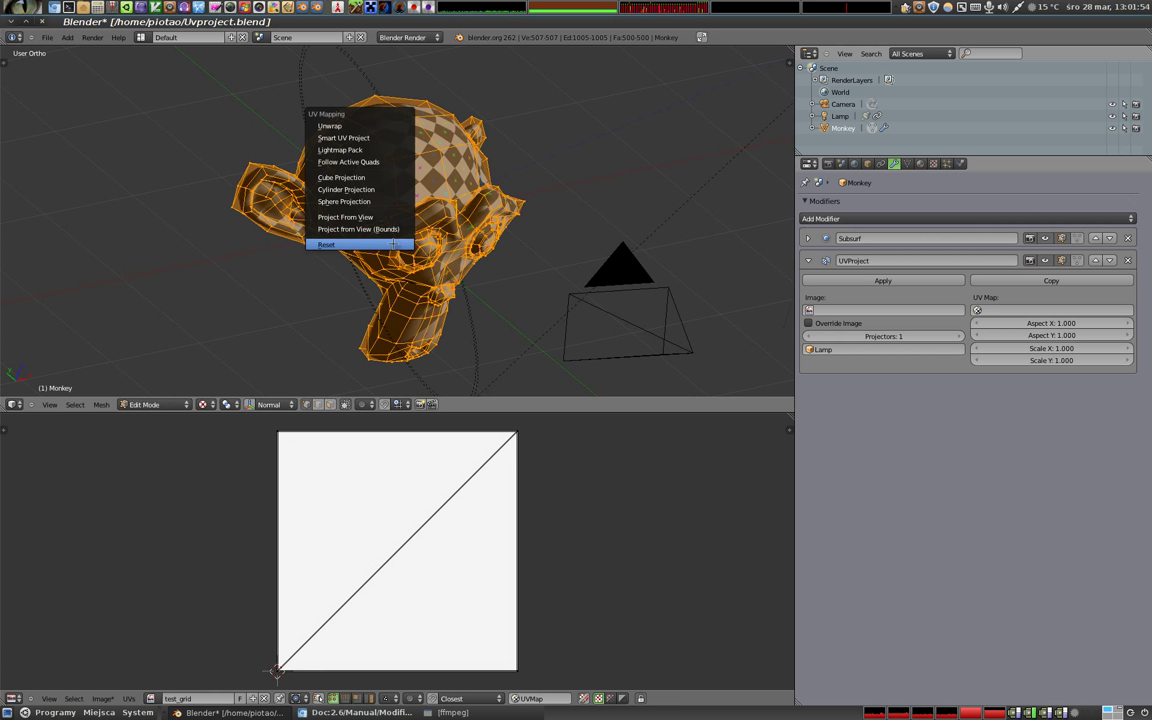
left_click(366, 218)
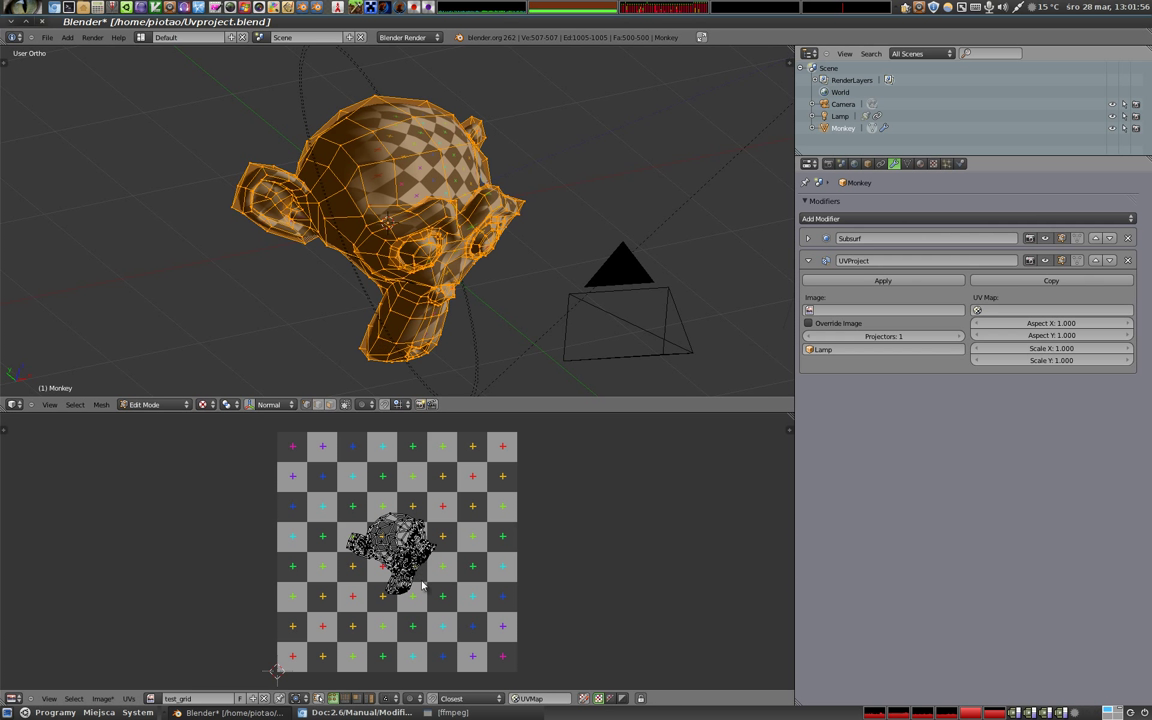
key("Tab")
middle_click_drag(391, 218, 395, 225)
right_click(577, 82)
Move the lamp to a higher position above the Monkey
key("g")
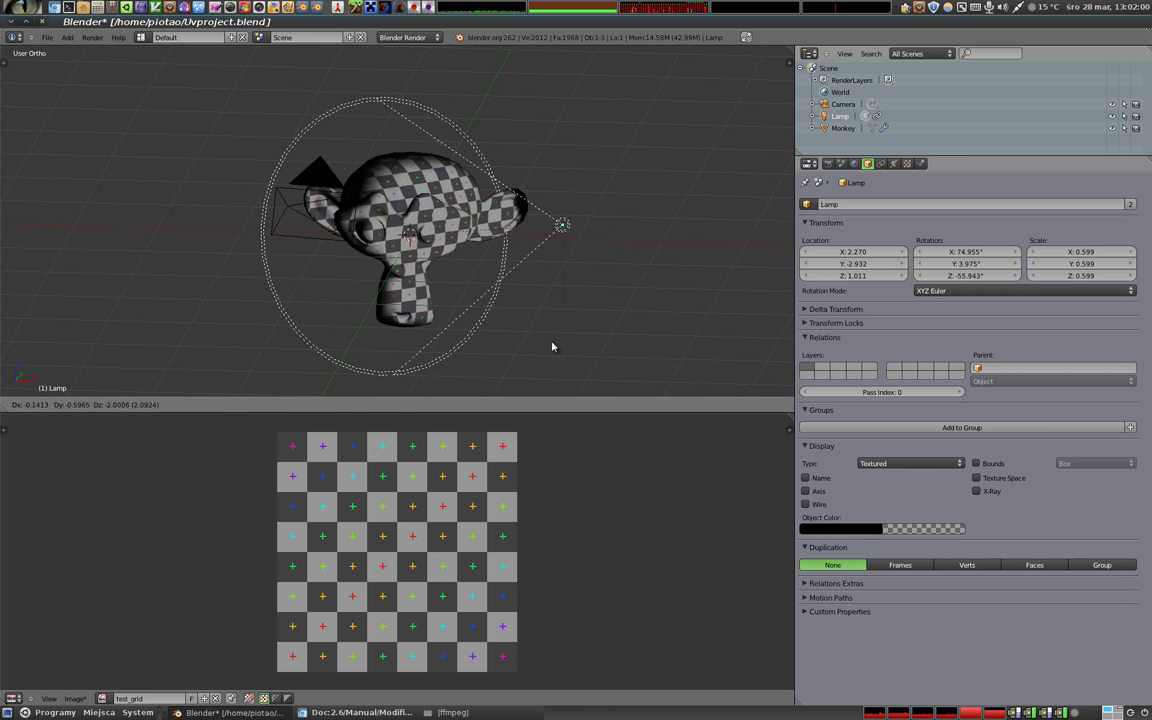
left_click(626, 336)
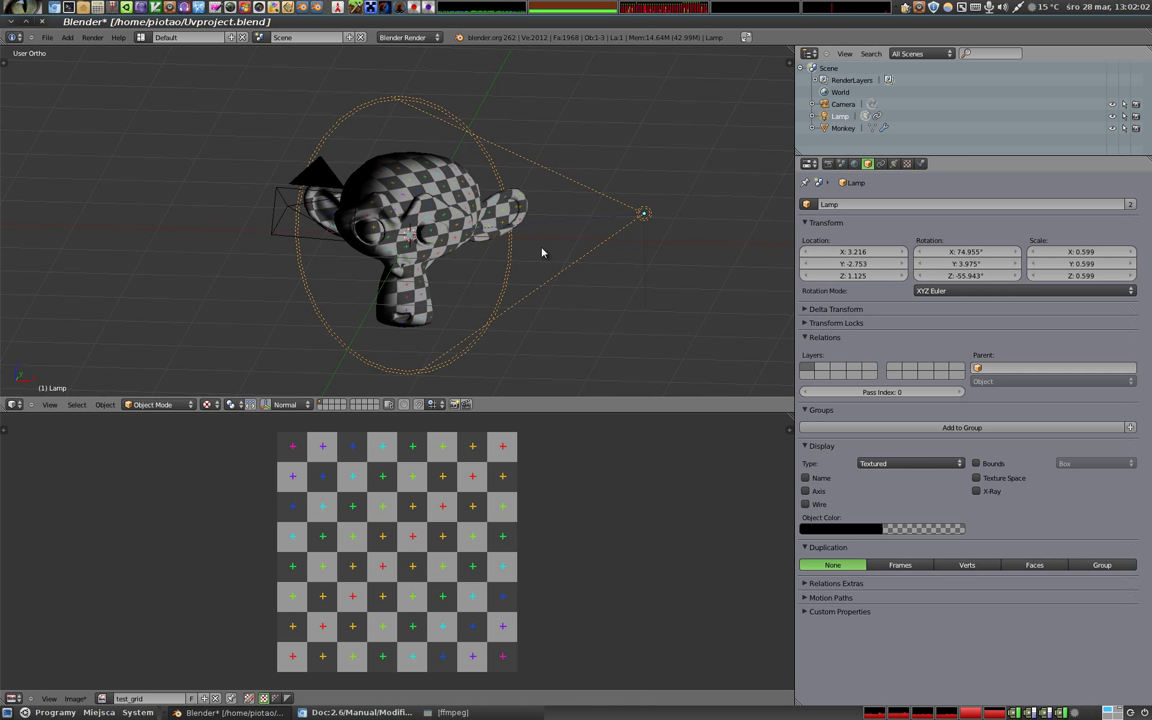
key("g")
left_click(378, 134)
mouse_move(378, 134)
middle_mouse_down()
mouse_move(492, 347)
mouse_move(518, 293)
mouse_move(406, 213)
mouse_move(553, 301)
mouse_move(496, 275)
middle_mouse_up()
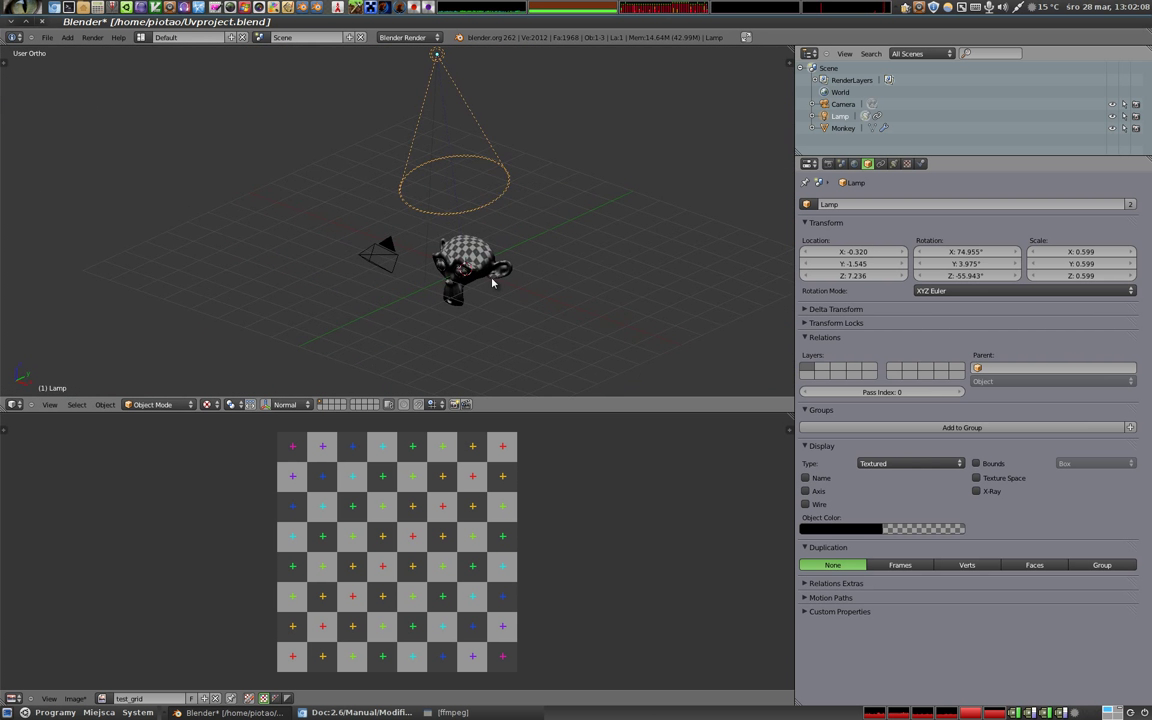
right_click(496, 275)
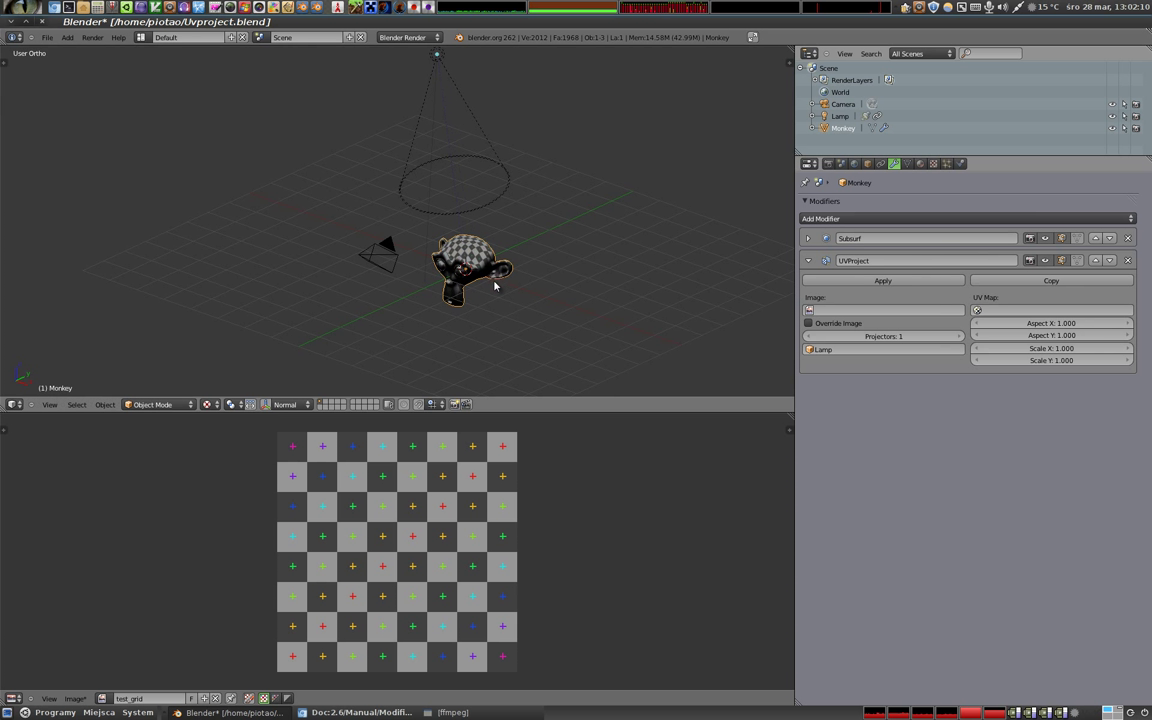
right_click(444, 80)
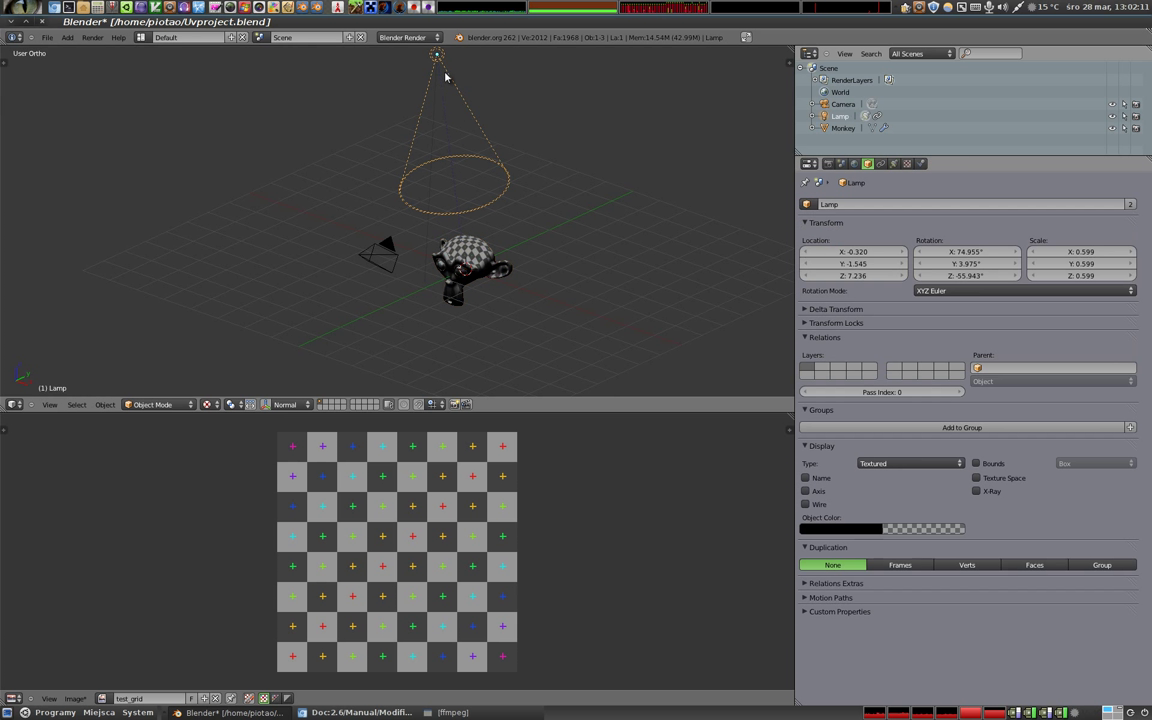
Clear the lamp's tracking and rotate it to about 20°, -6°, -71° toward Suzanne
key("alt+t")
left_click(474, 139)
key("r")
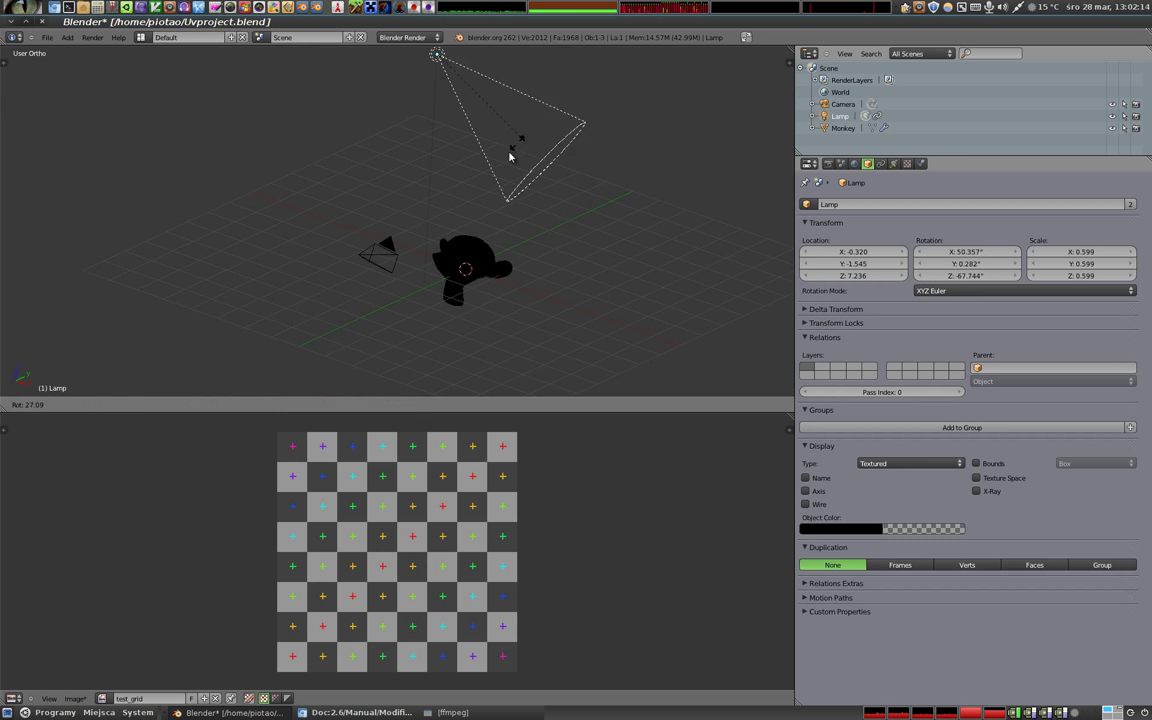
left_click(408, 168)
mouse_move(408, 168)
middle_mouse_down()
mouse_move(360, 263)
mouse_move(586, 278)
mouse_move(483, 285)
middle_mouse_up()
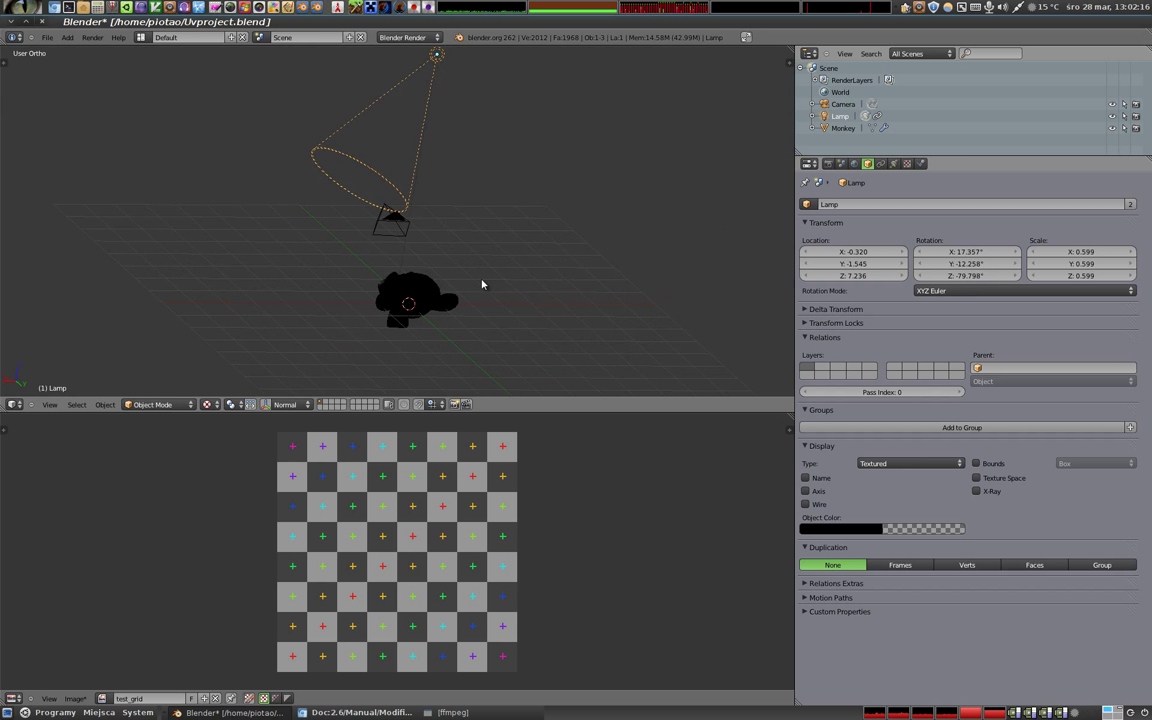
key("g")
key("Escape")
middle_click_drag(558, 308, 506, 218)
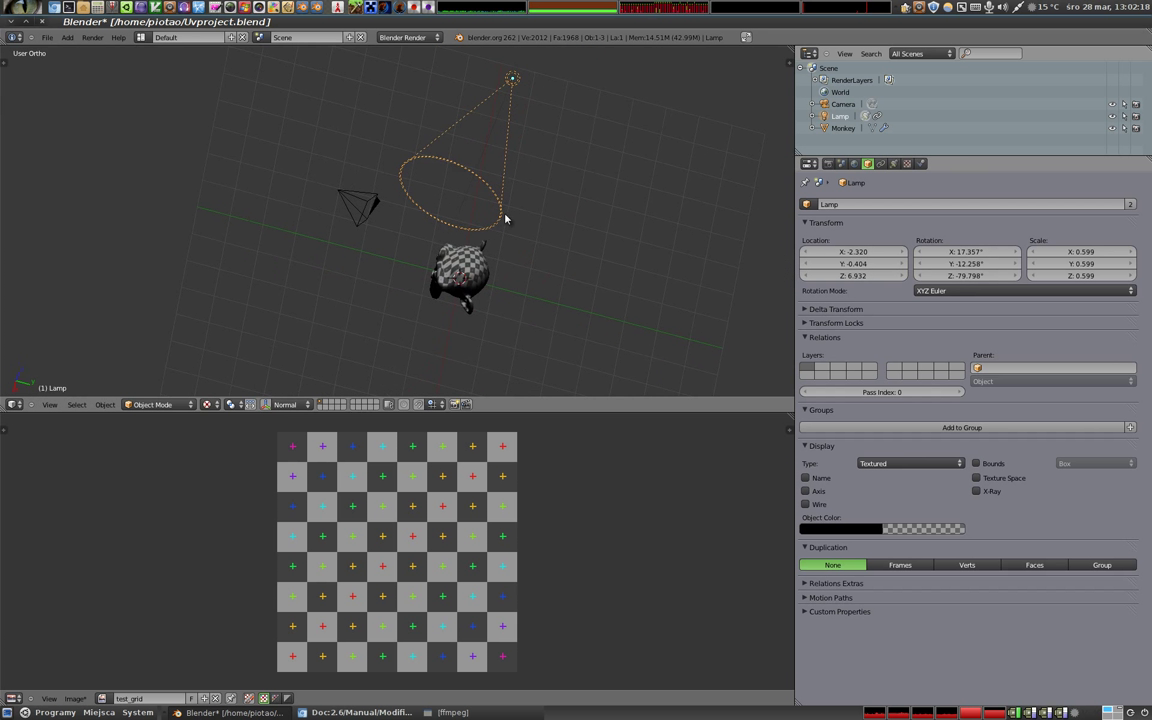
key("r")
left_click(580, 226)
mouse_move(580, 226)
middle_mouse_down()
mouse_move(532, 234)
mouse_move(393, 149)
mouse_move(386, 288)
mouse_move(549, 248)
mouse_move(522, 231)
mouse_move(450, 234)
mouse_move(385, 200)
mouse_move(481, 285)
mouse_move(520, 300)
middle_mouse_up()
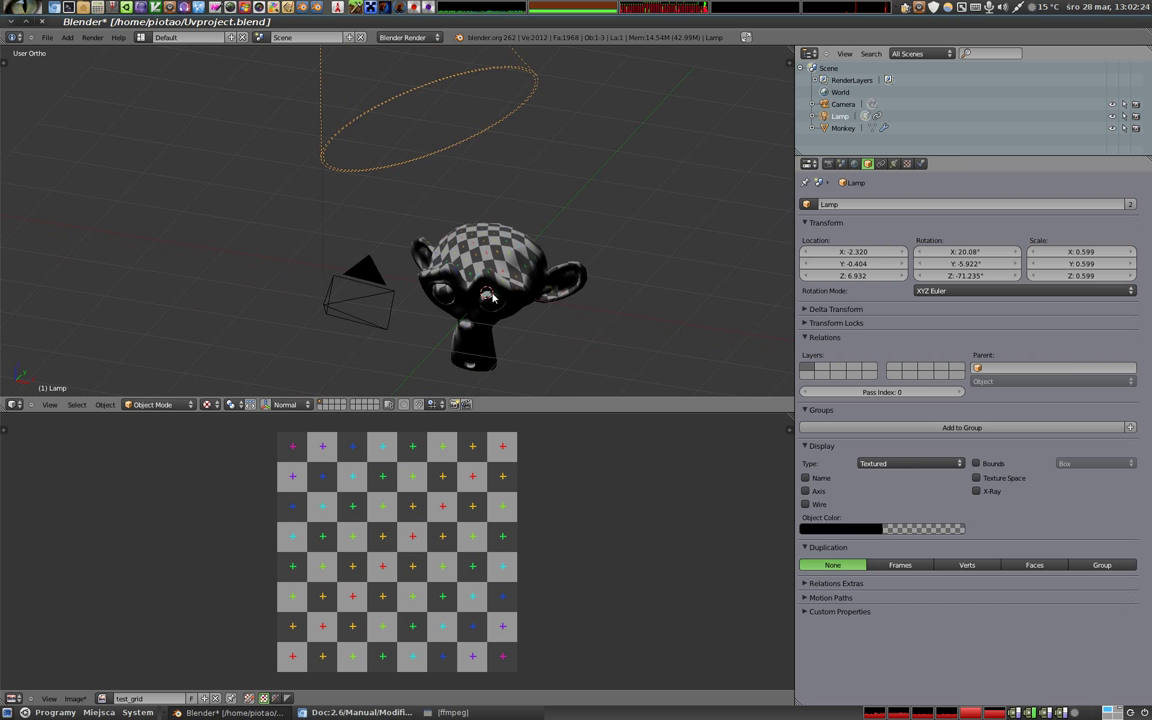
left_click(520, 300)
Move Suzanne to a new position in the scene, then launch GIMP
key("g")
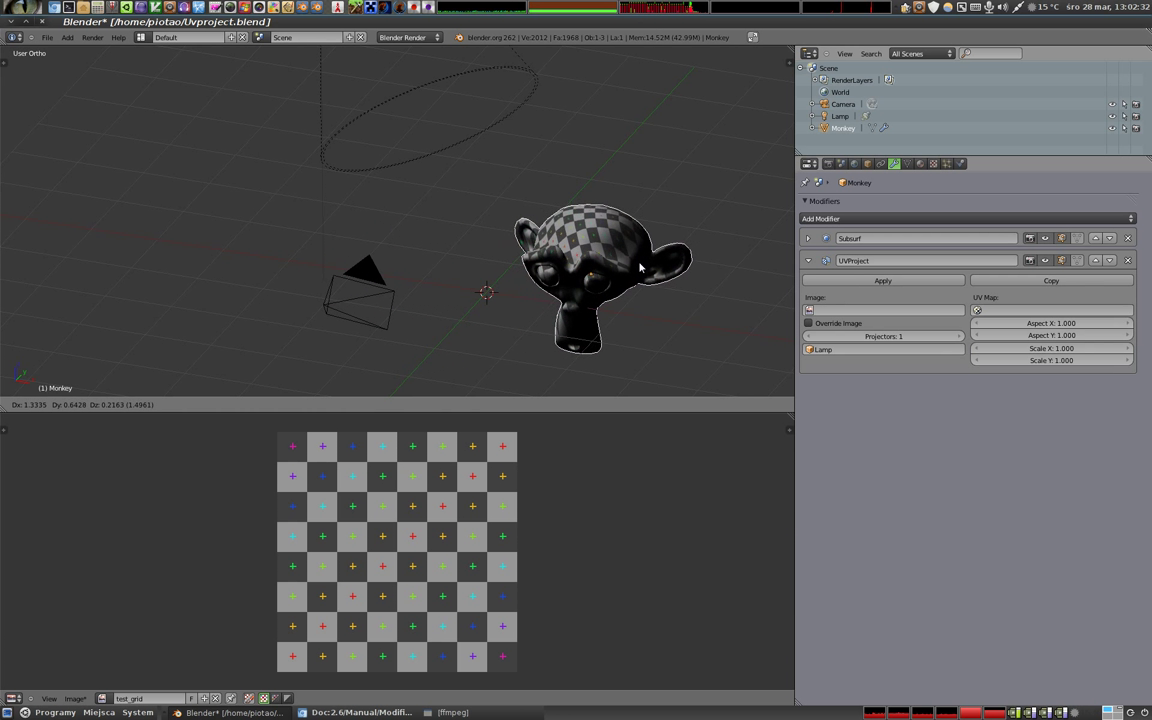
right_click(577, 276)
middle_click_drag(476, 263, 434, 316)
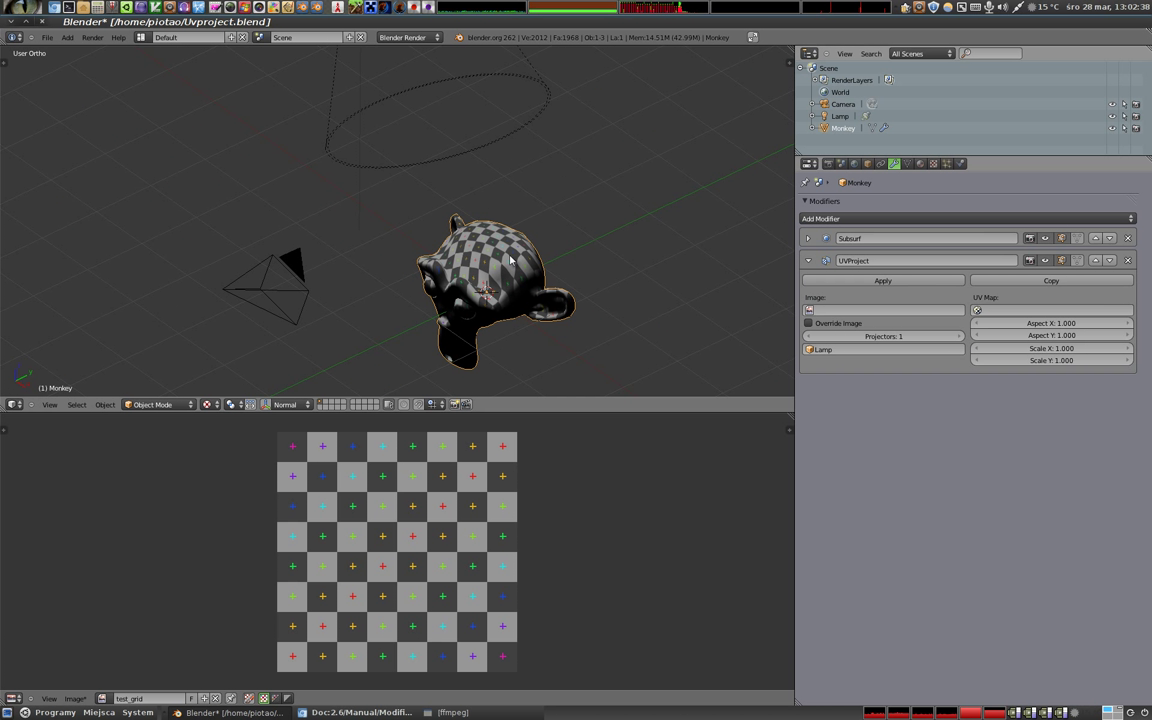
key("g")
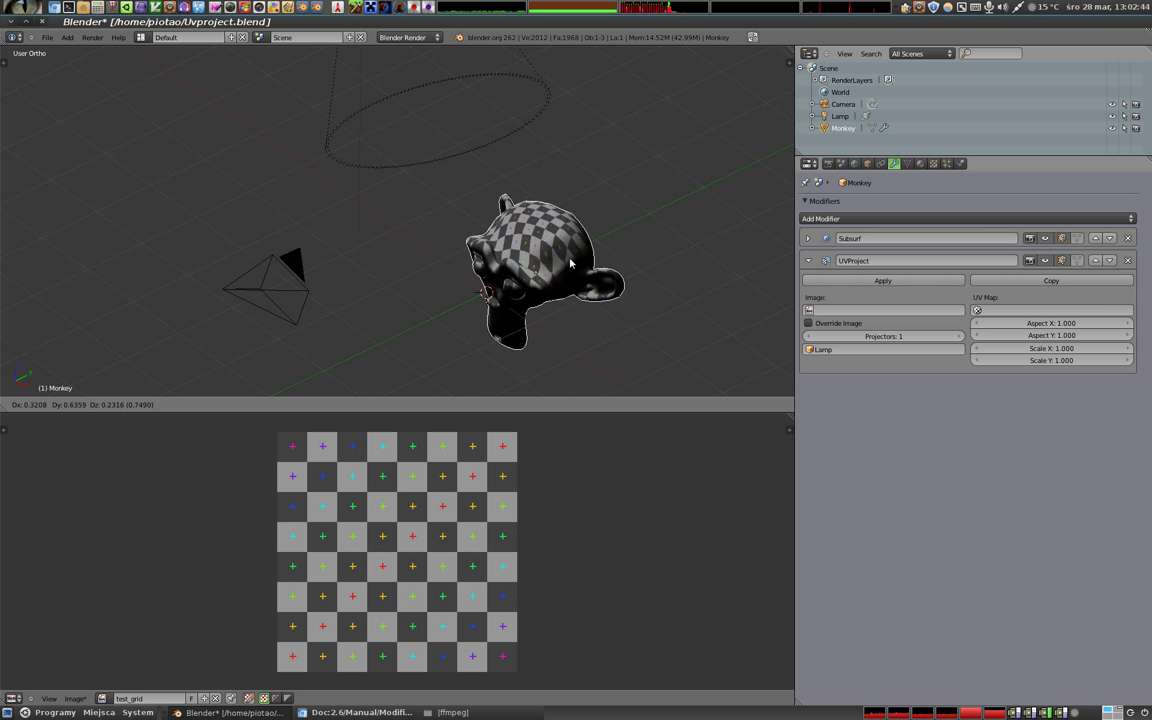
left_click(503, 259)
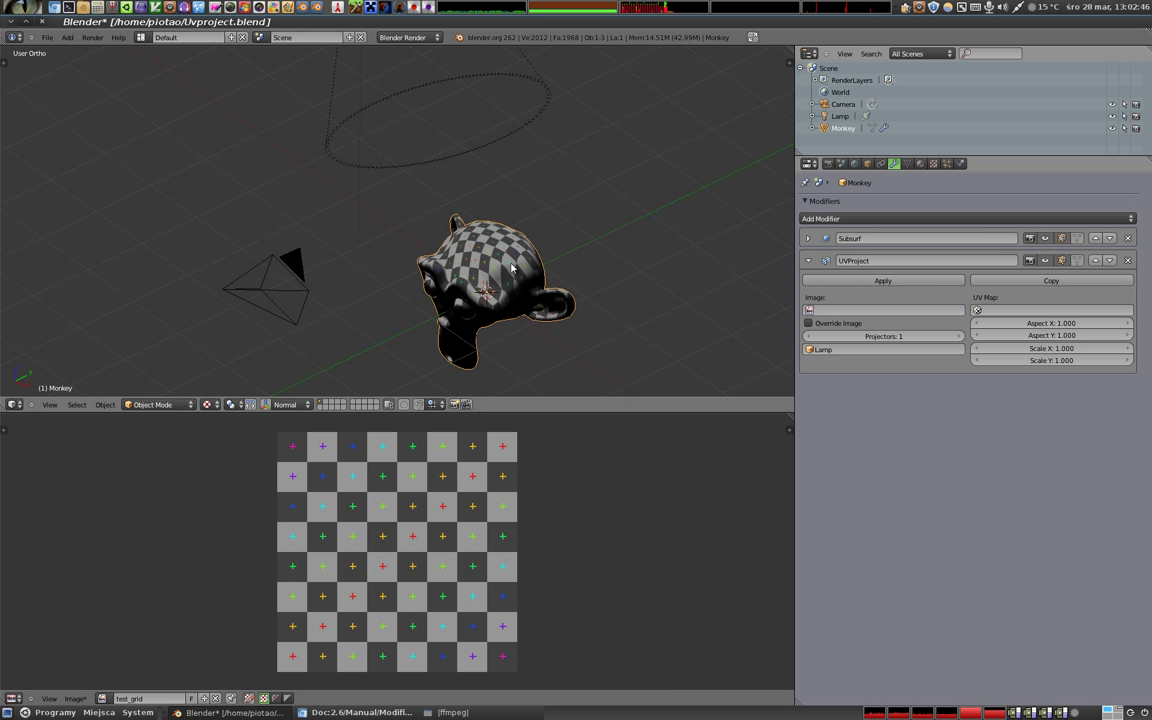
left_click(273, 8)
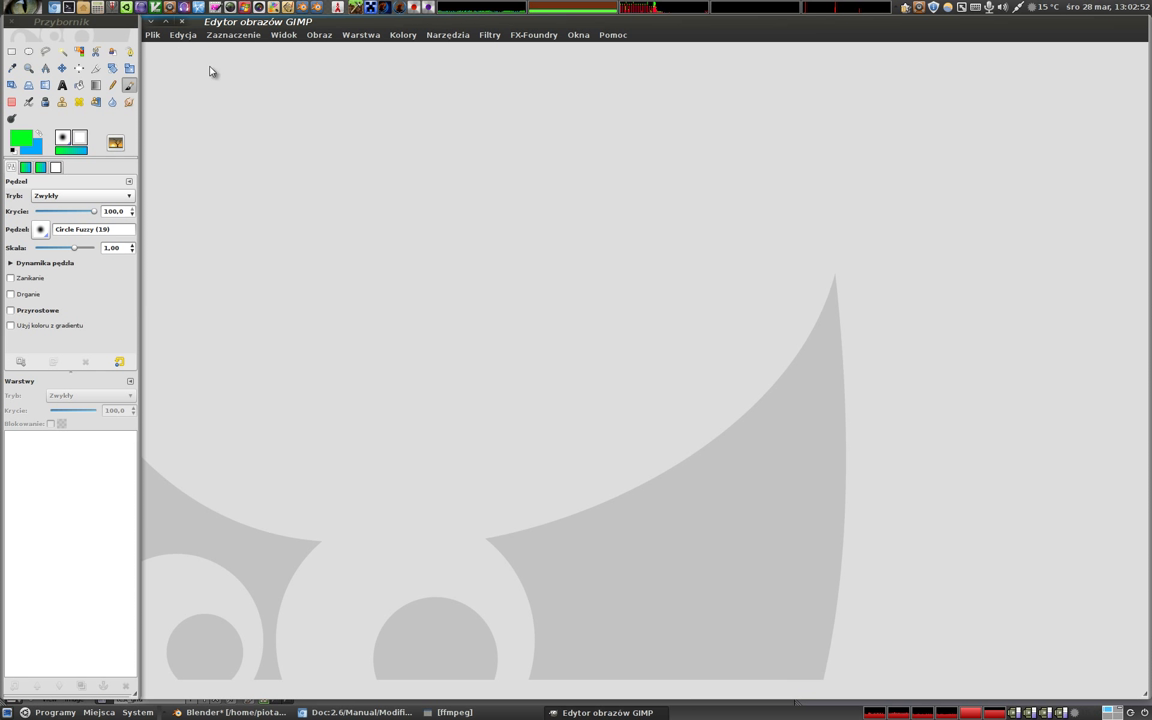
Create a new 1024×1024 image
left_click(152, 34)
left_click(165, 45)
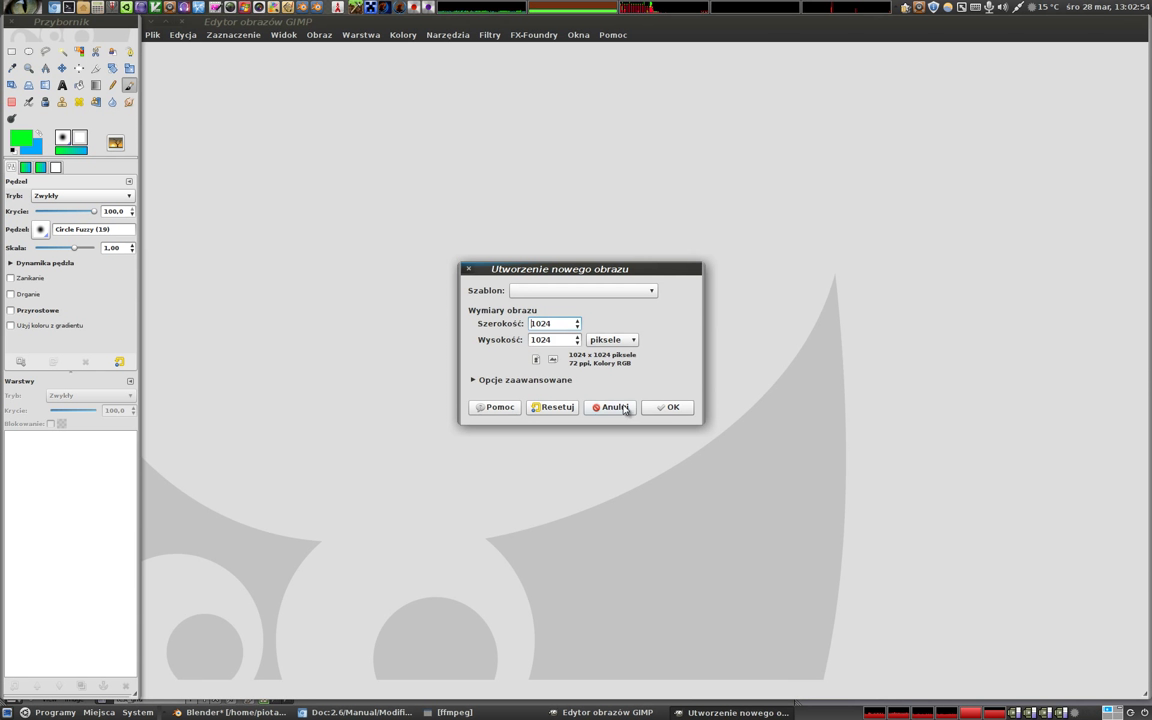
left_click(664, 407)
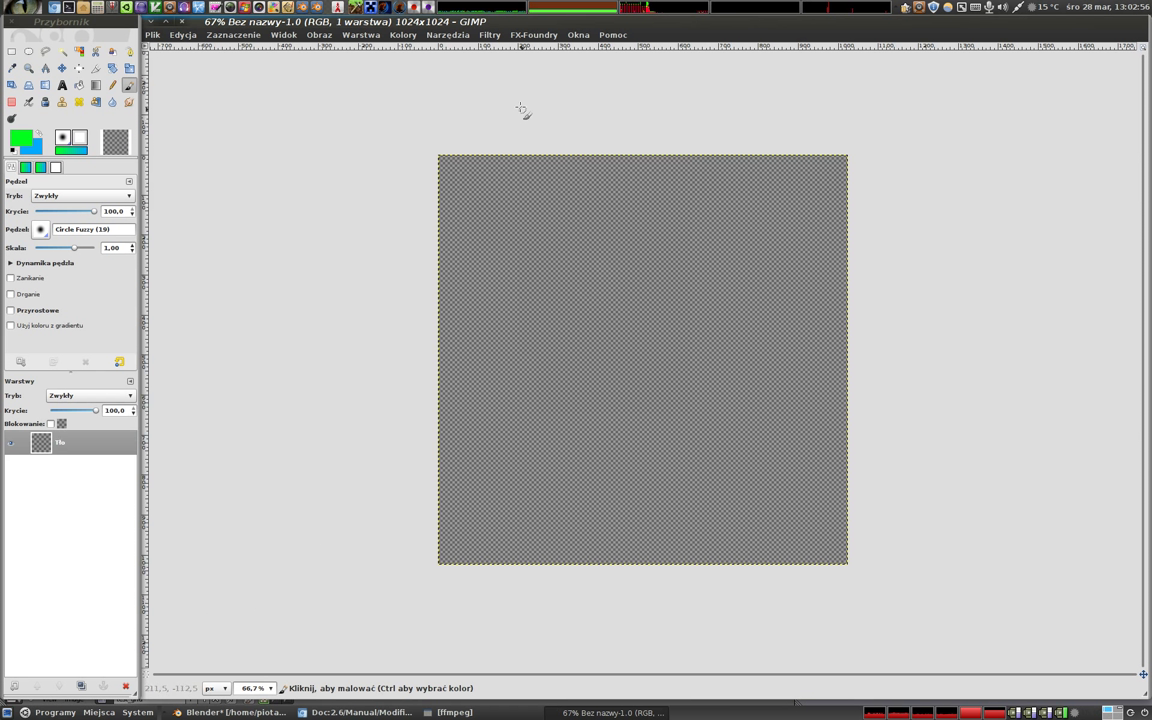
Render tileable Solid Noise clouds with detail 4 onto the canvas
left_click(489, 34)
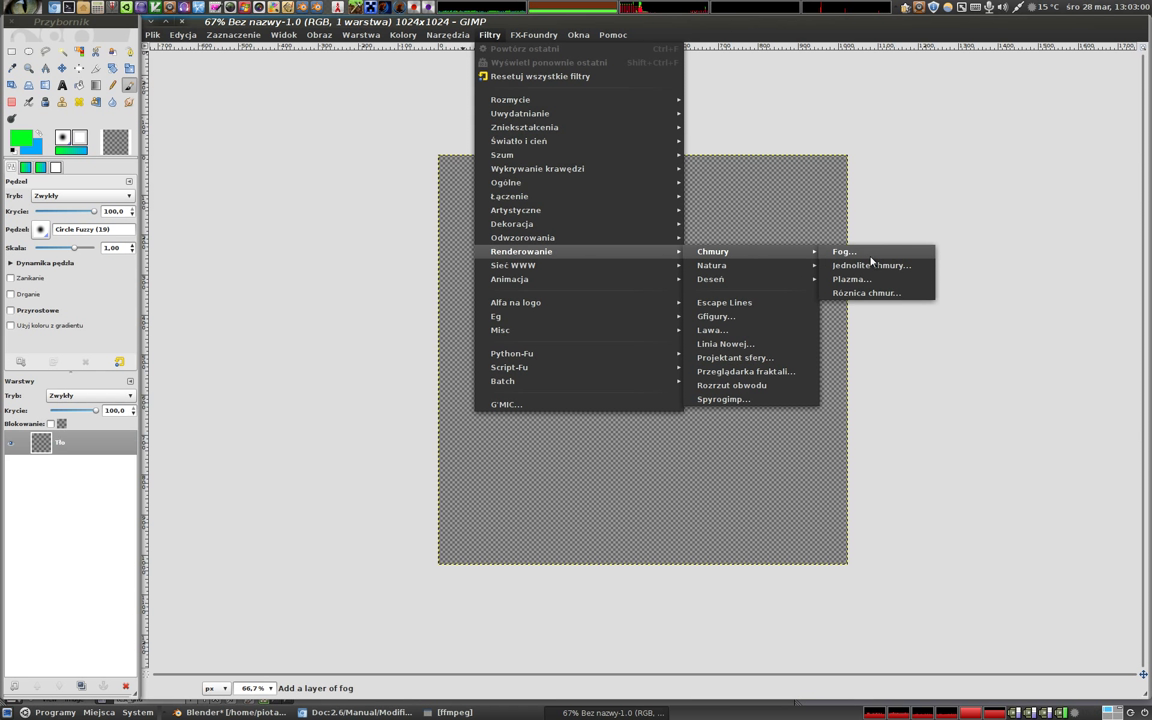
mouse_move(713, 251)
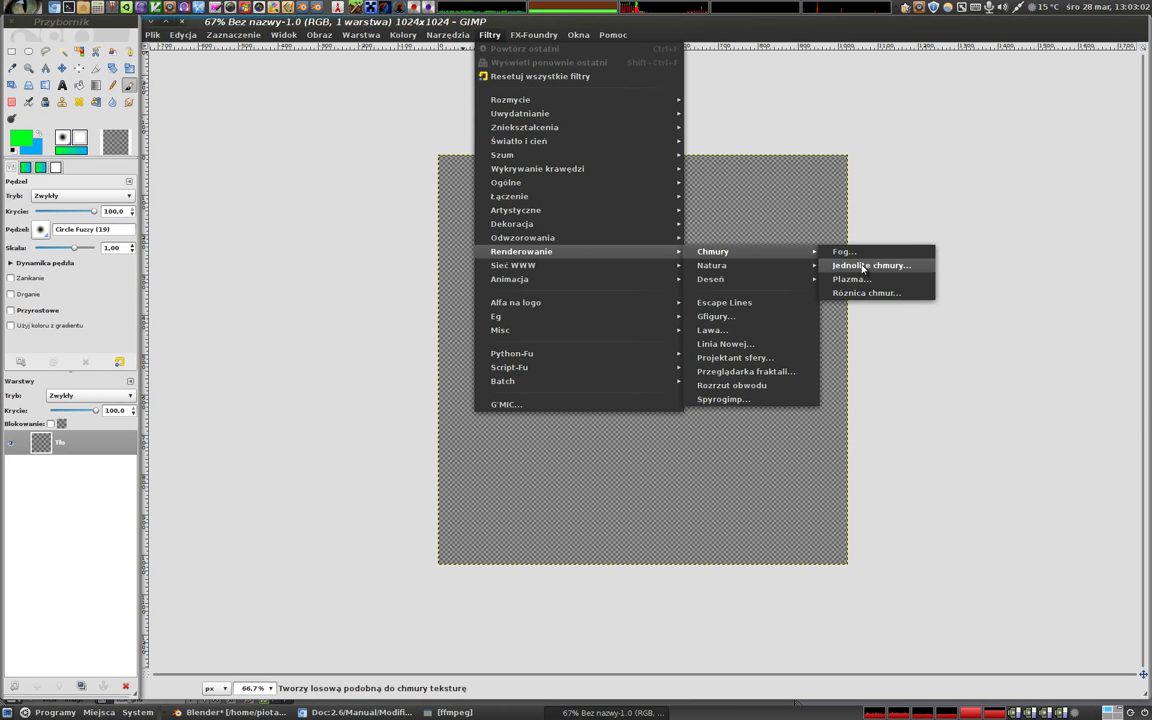
left_click(862, 268)
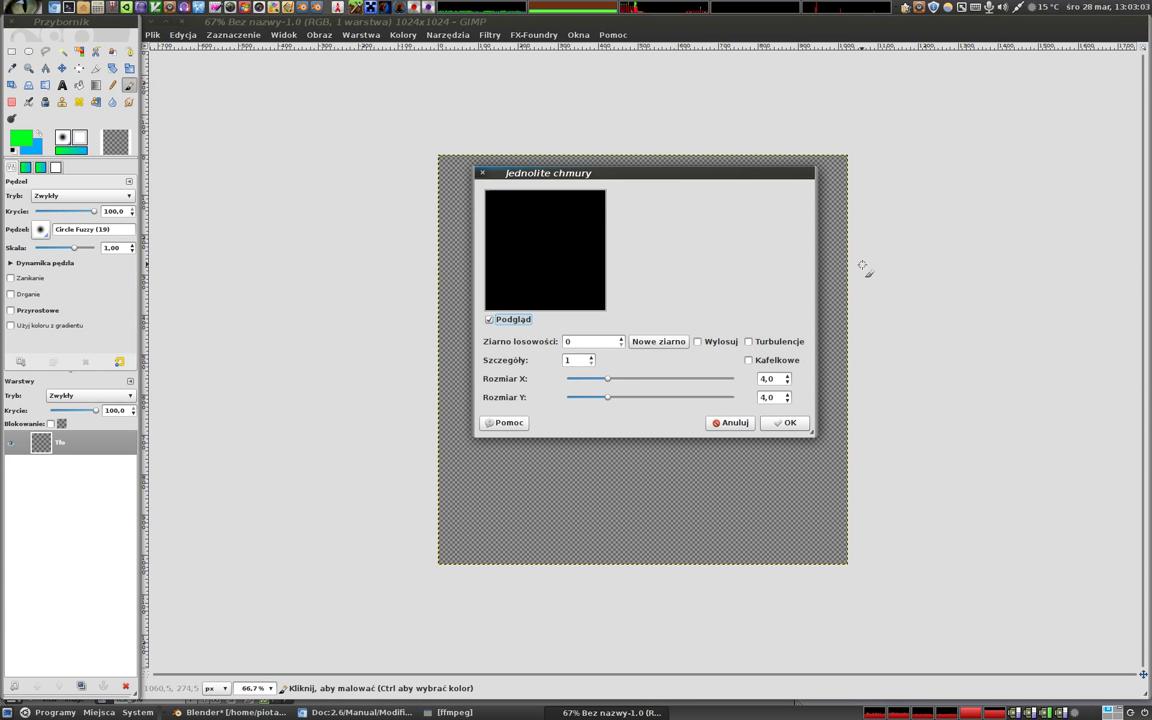
double_click(592, 358)
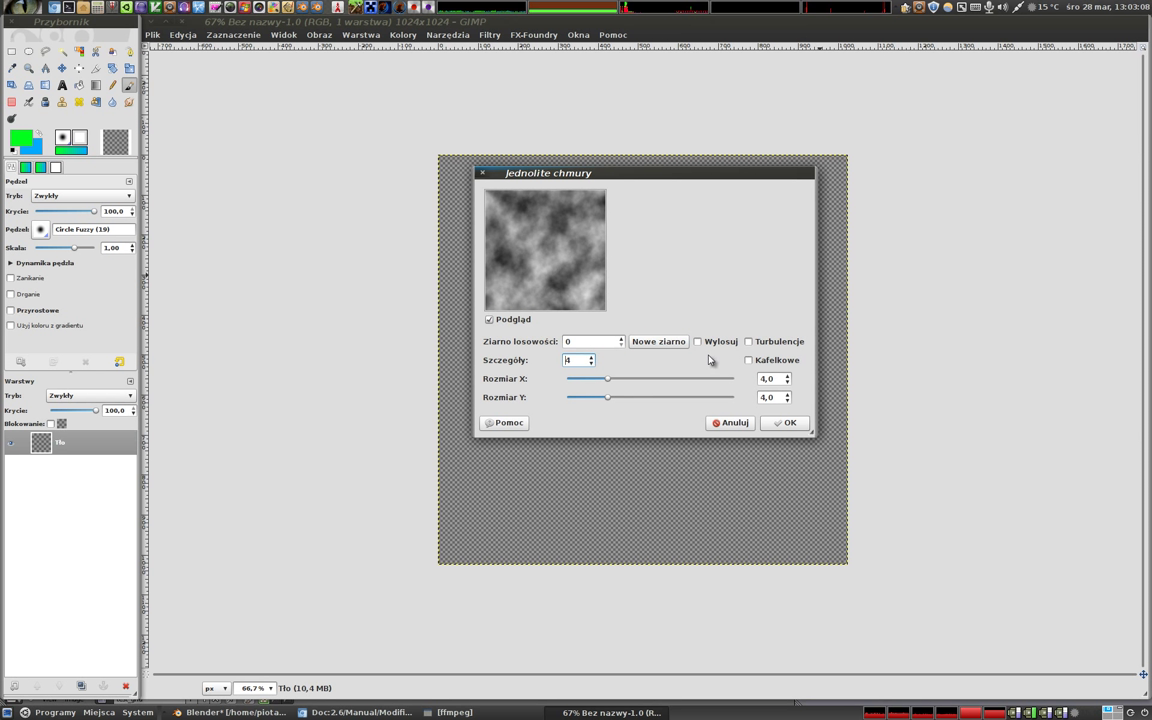
left_click(749, 360)
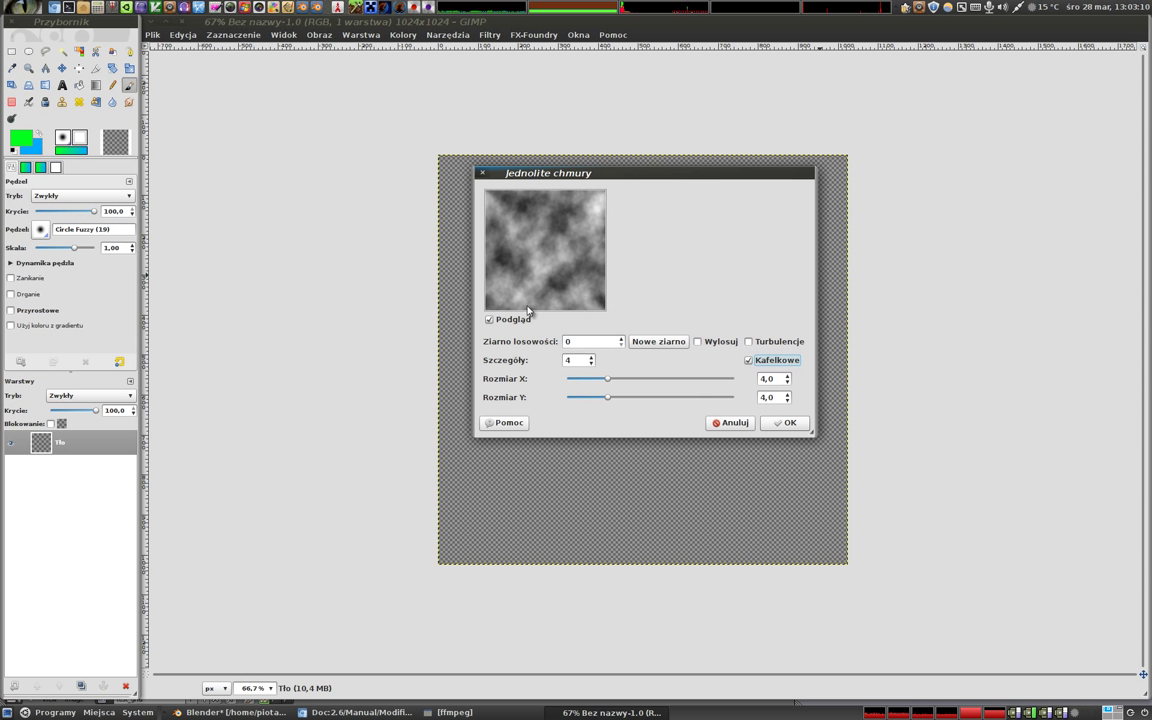
left_click(772, 424)
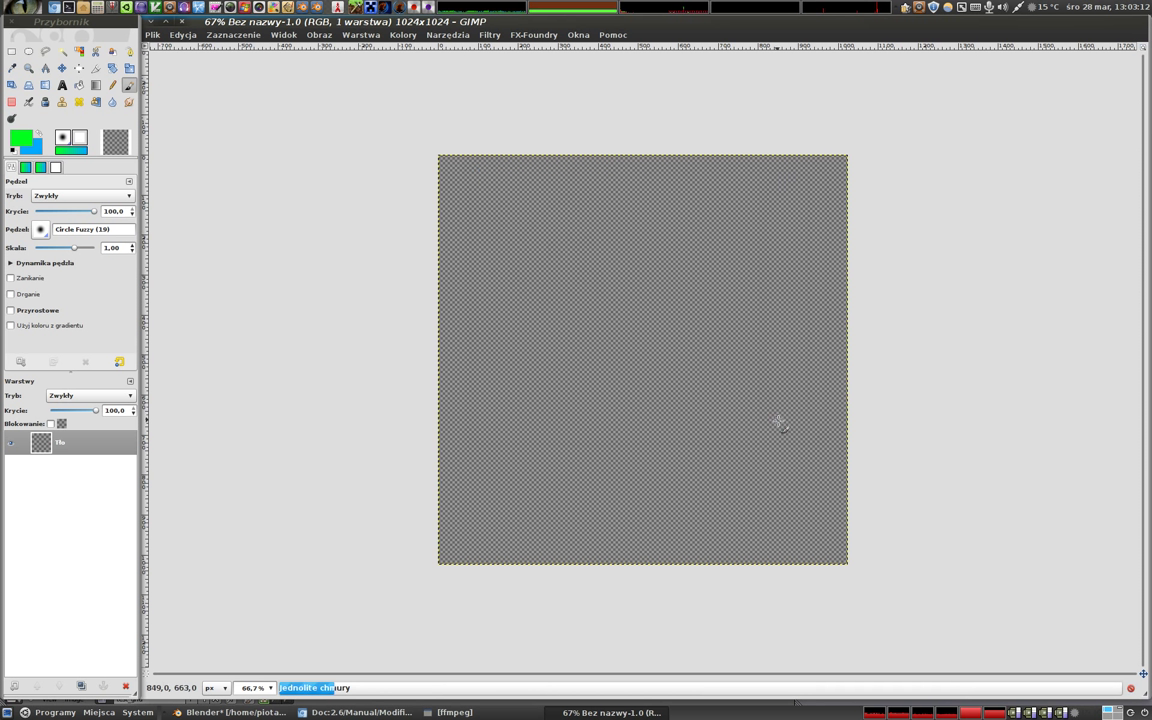
Colorize the clouds blue at hue 227, then set brightness 72 and contrast 60
key("ctrl+shift+c")
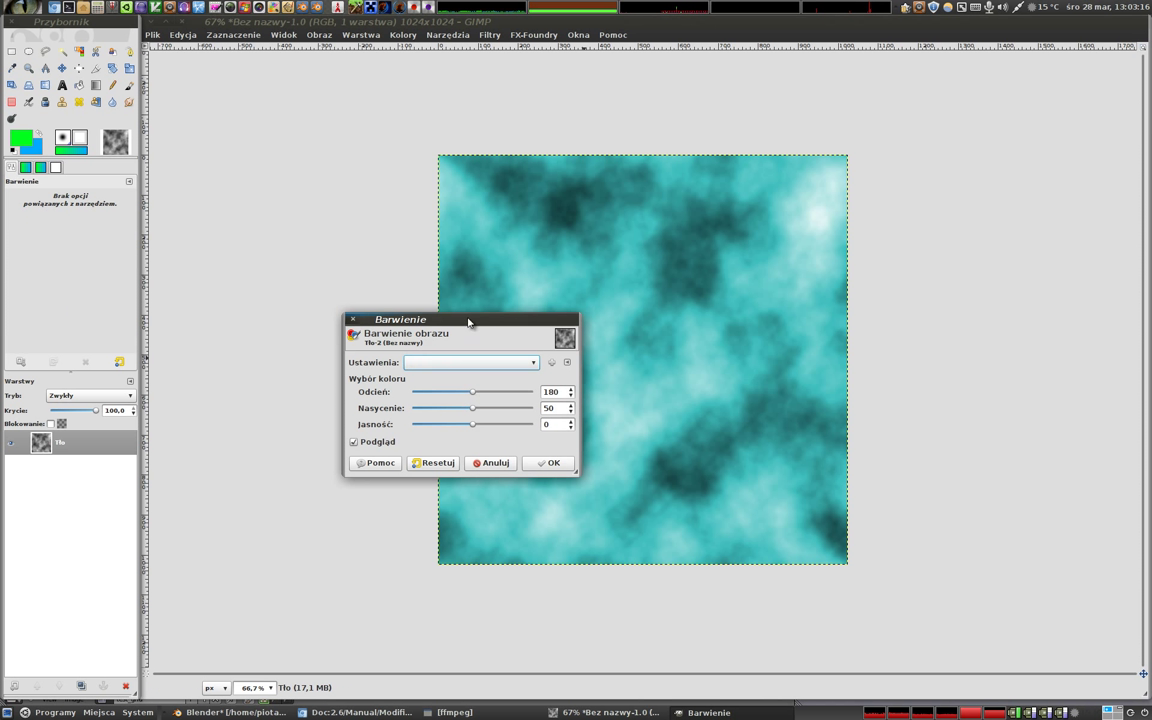
left_click_drag(468, 321, 376, 345)
left_click_drag(381, 419, 394, 423)
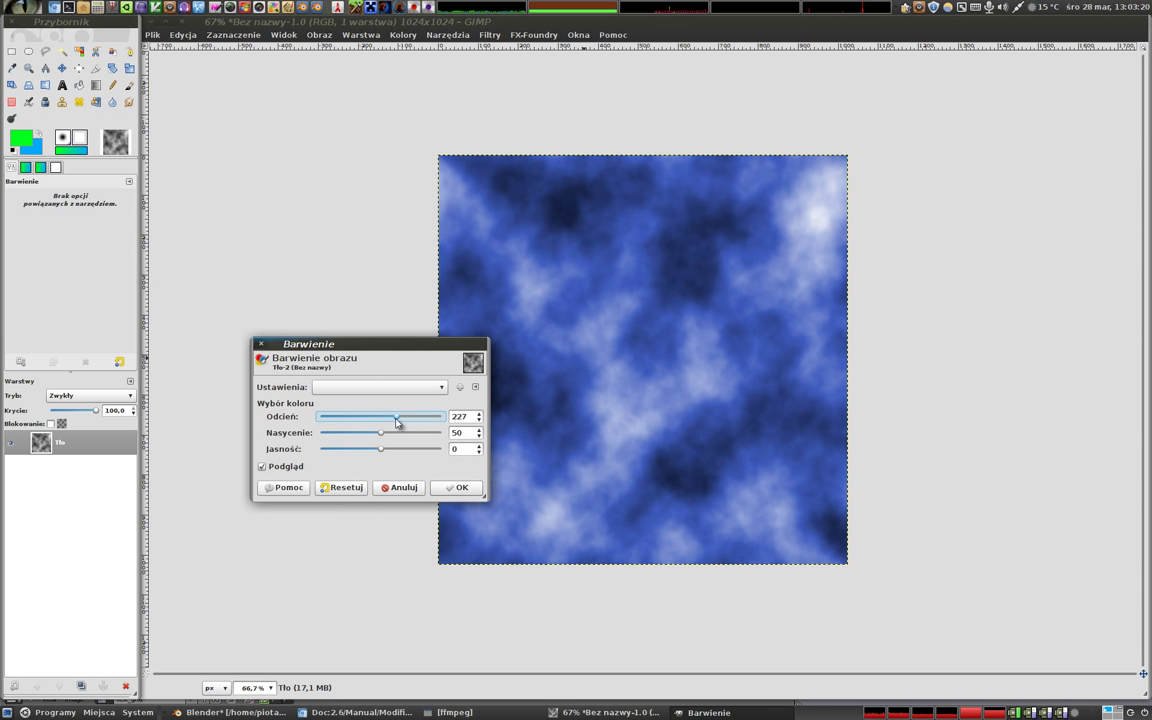
left_click(456, 487)
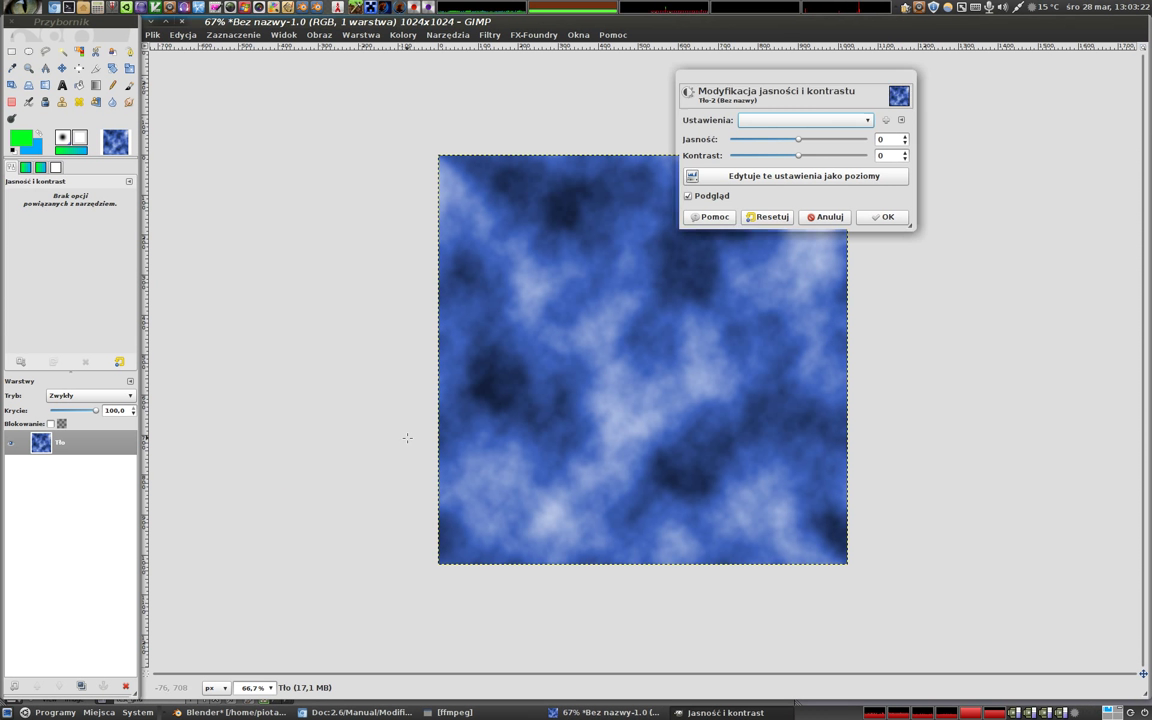
mouse_move(801, 160)
left_mouse_down()
mouse_move(818, 157)
mouse_move(810, 140)
mouse_move(839, 140)
mouse_move(831, 163)
left_mouse_up()
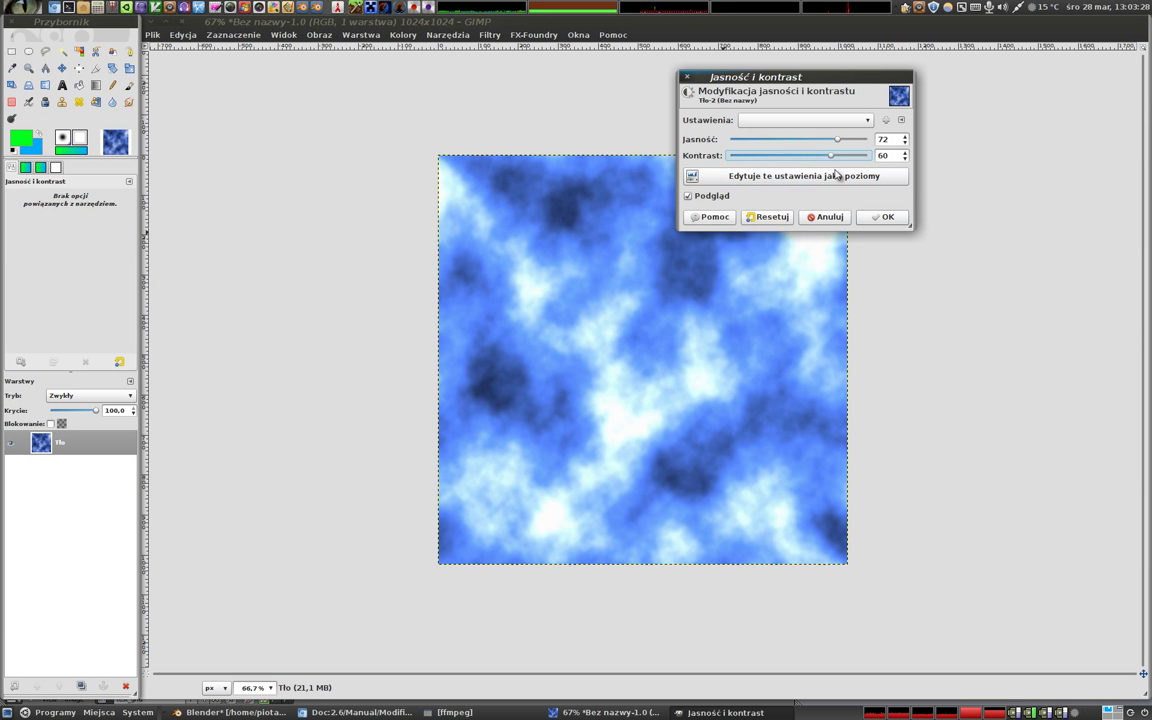
left_click(880, 216)
Save a copy of the image as chmury.png and switch back to Blender
key("ctrl+shift+s")
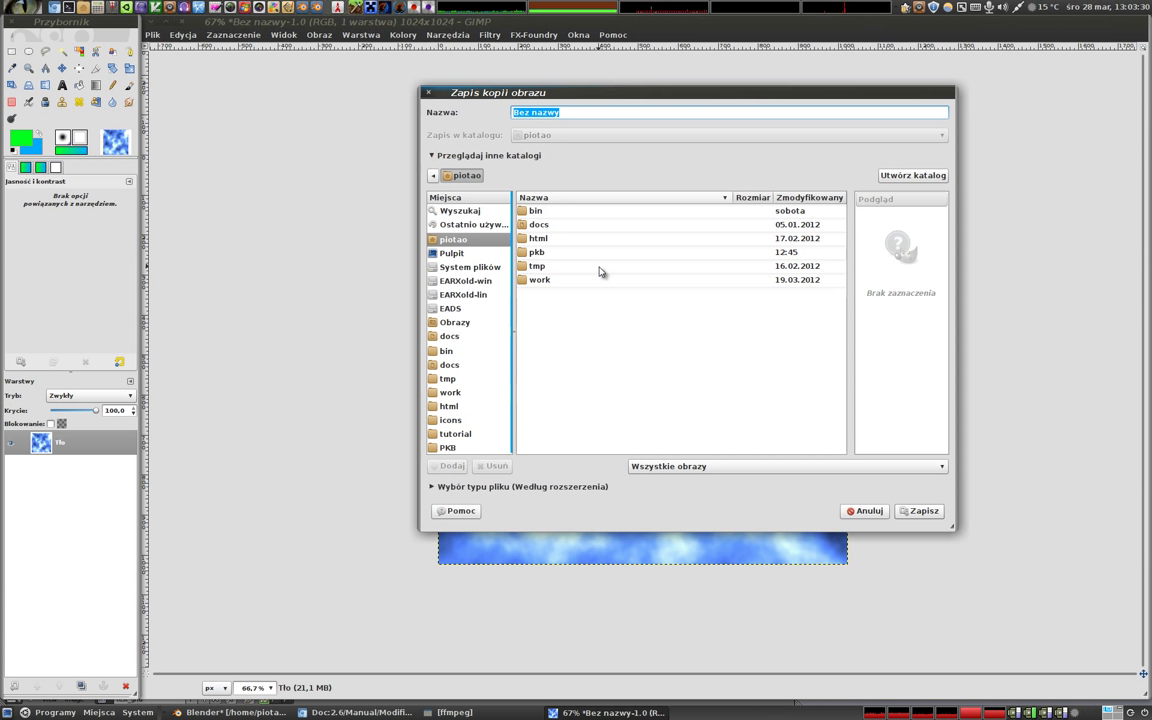
type("chm")
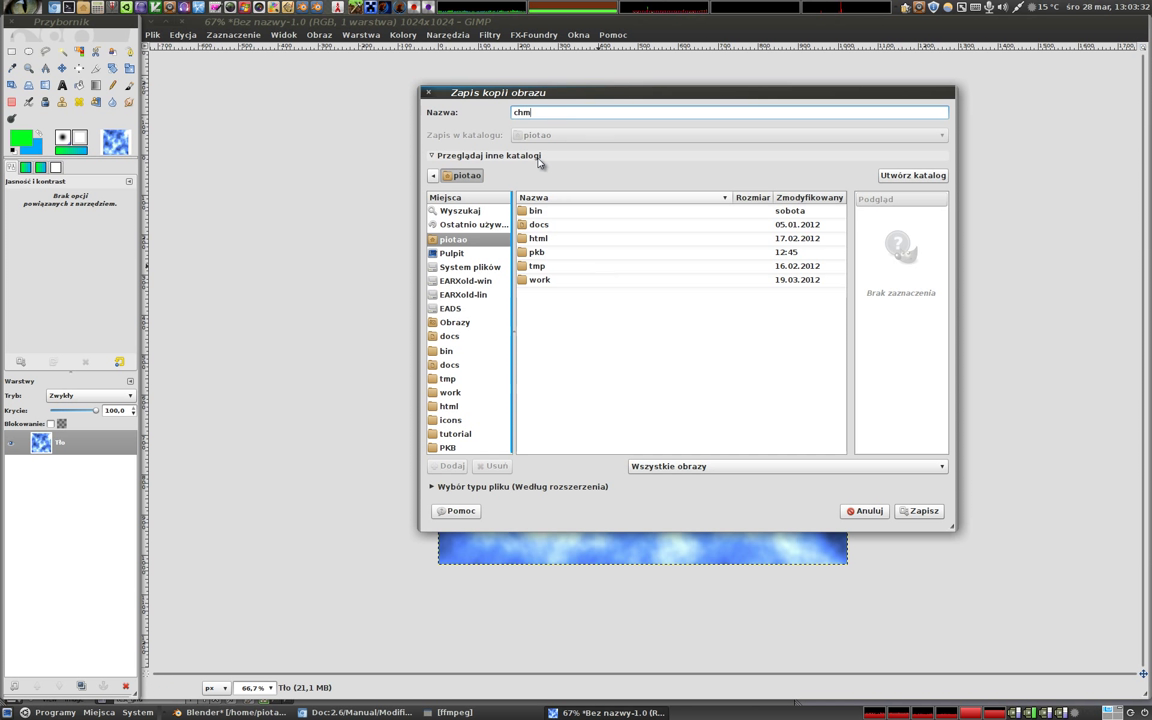
key("Return")
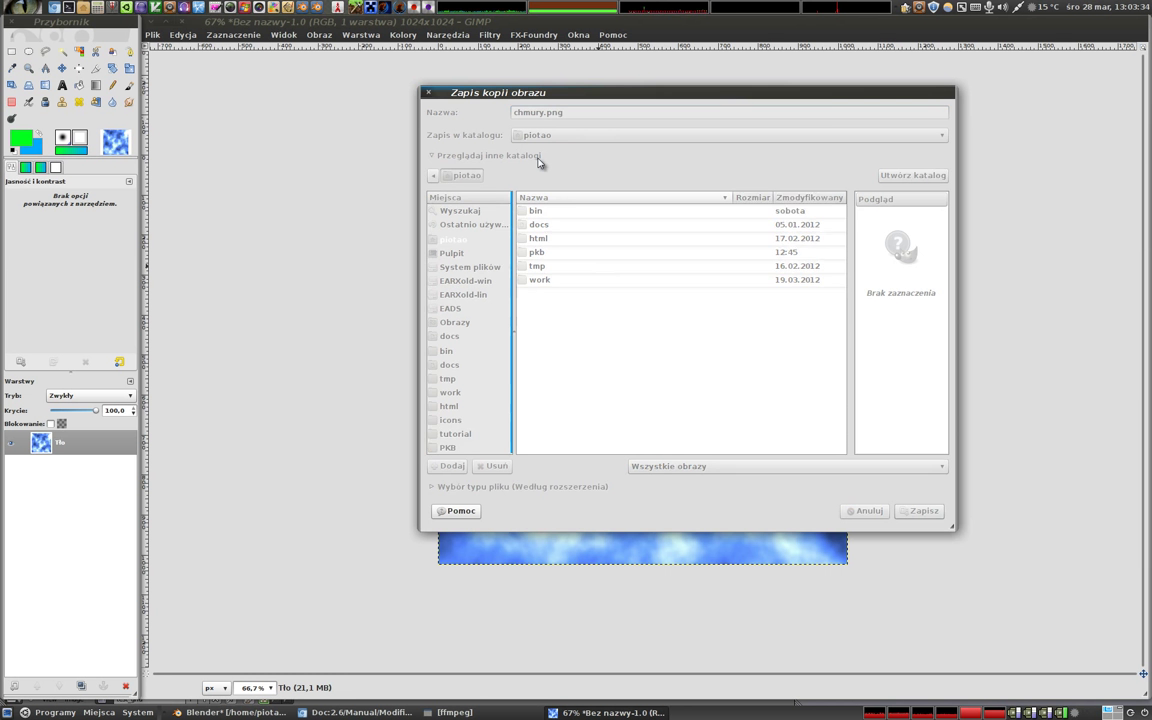
key("Return")
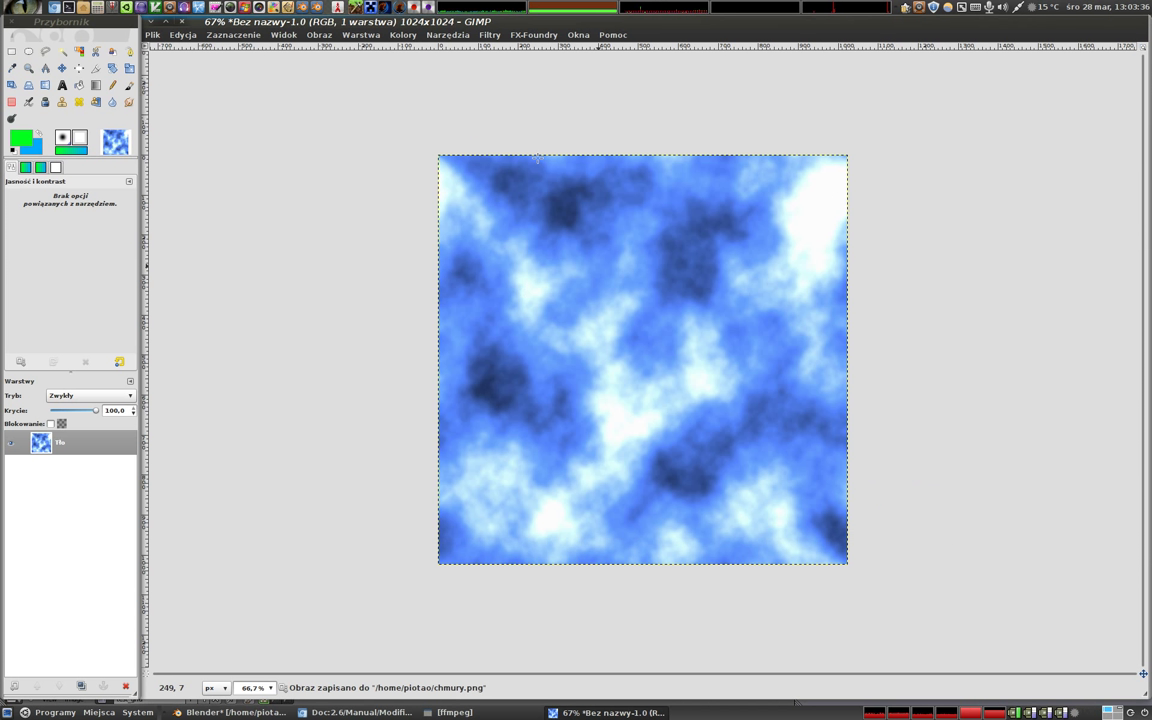
key("alt+Tab")
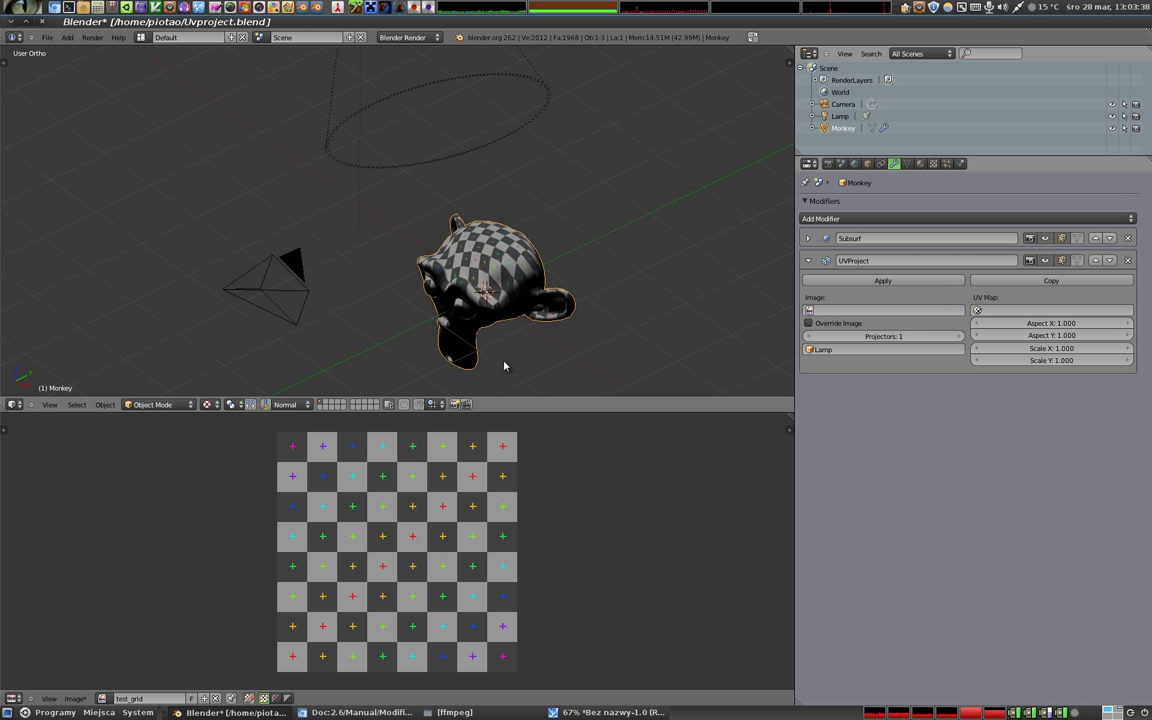
Load chmury.png from the home folder into the image editor
left_click(79, 699)
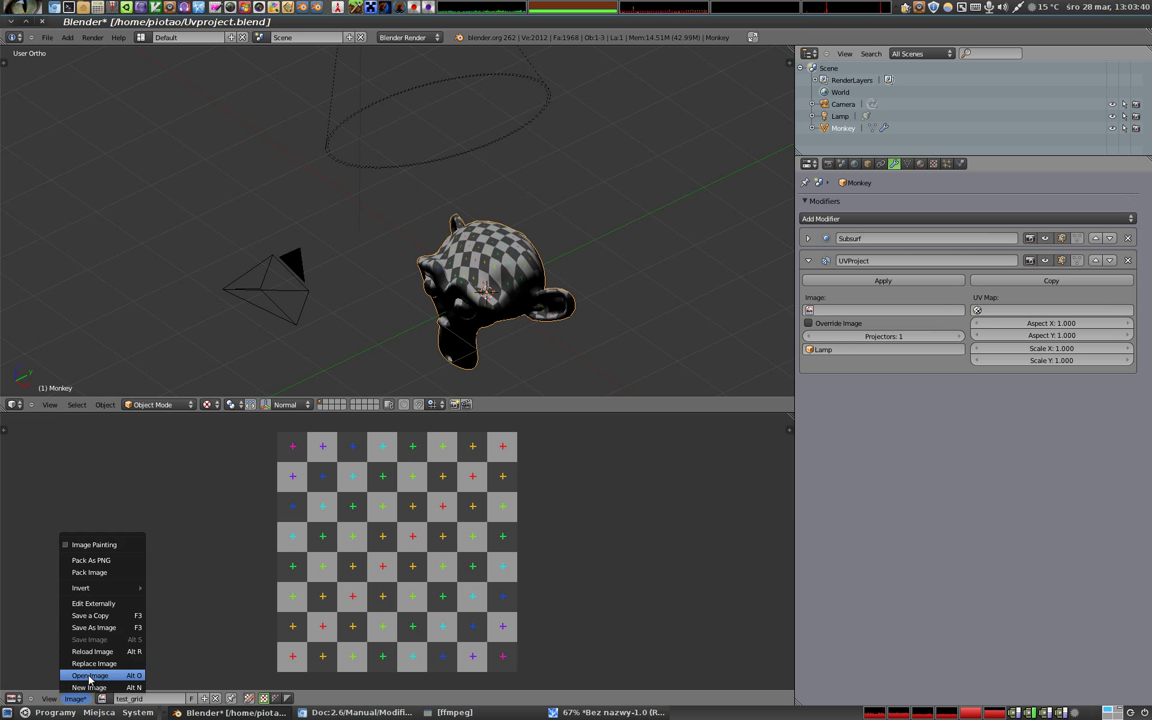
left_click(75, 667)
left_click(30, 173)
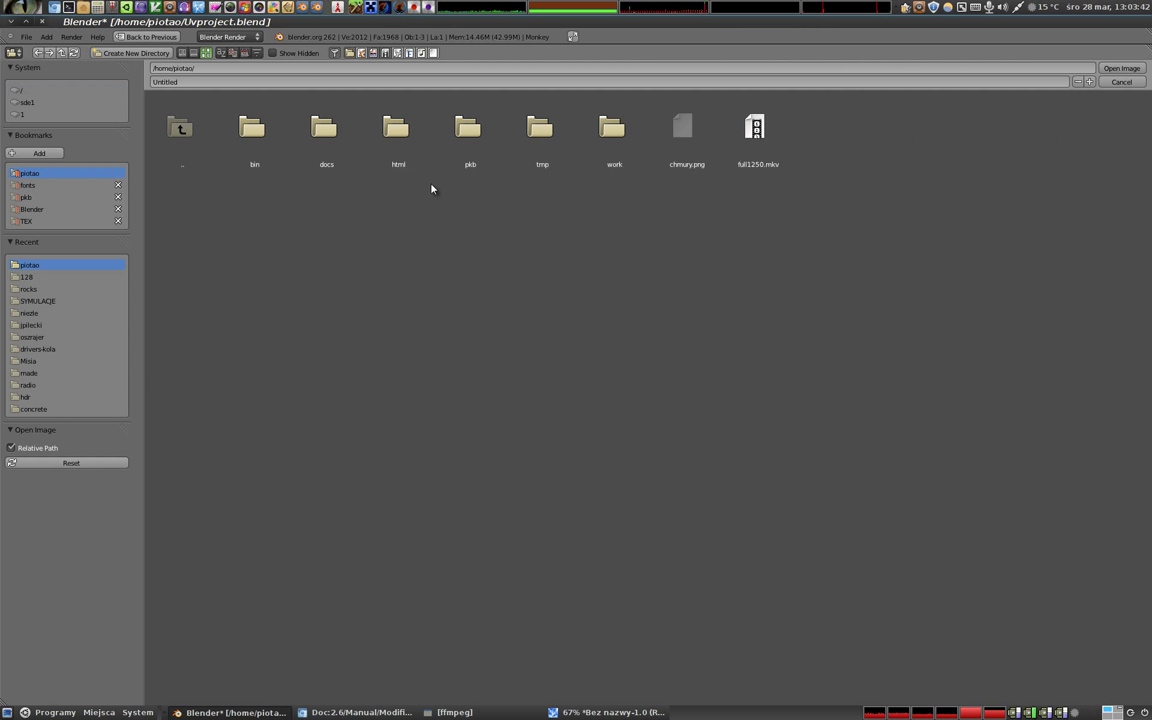
left_click(686, 128)
left_click(1121, 68)
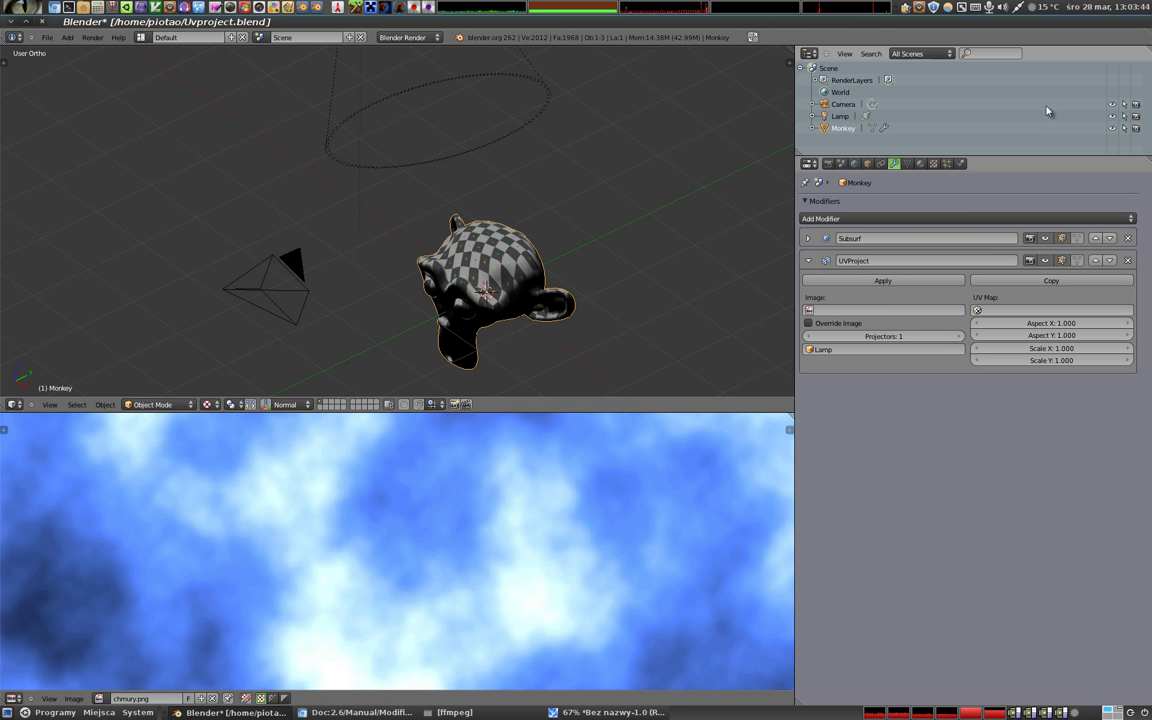
Rotate the lamp slightly to 19.233°, -6.435°, -71.849°, then reselect Suzanne
key("Tab")
middle_click_drag(519, 333, 560, 320)
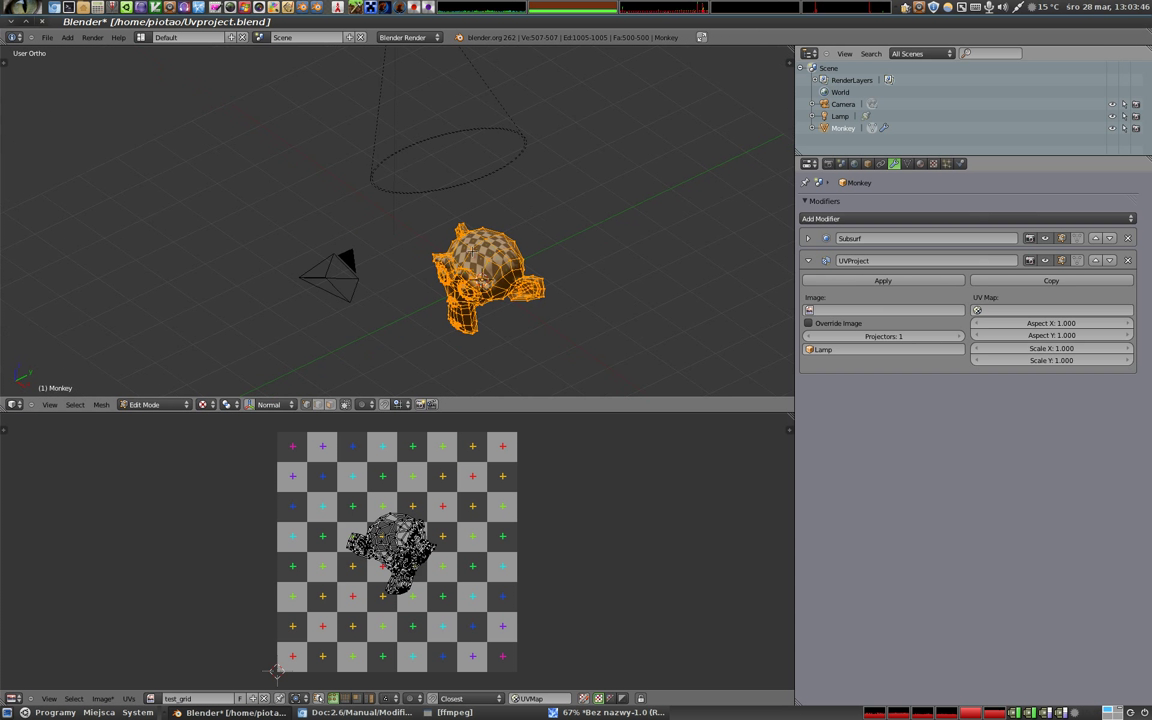
key("Tab")
right_click(467, 150)
key("r")
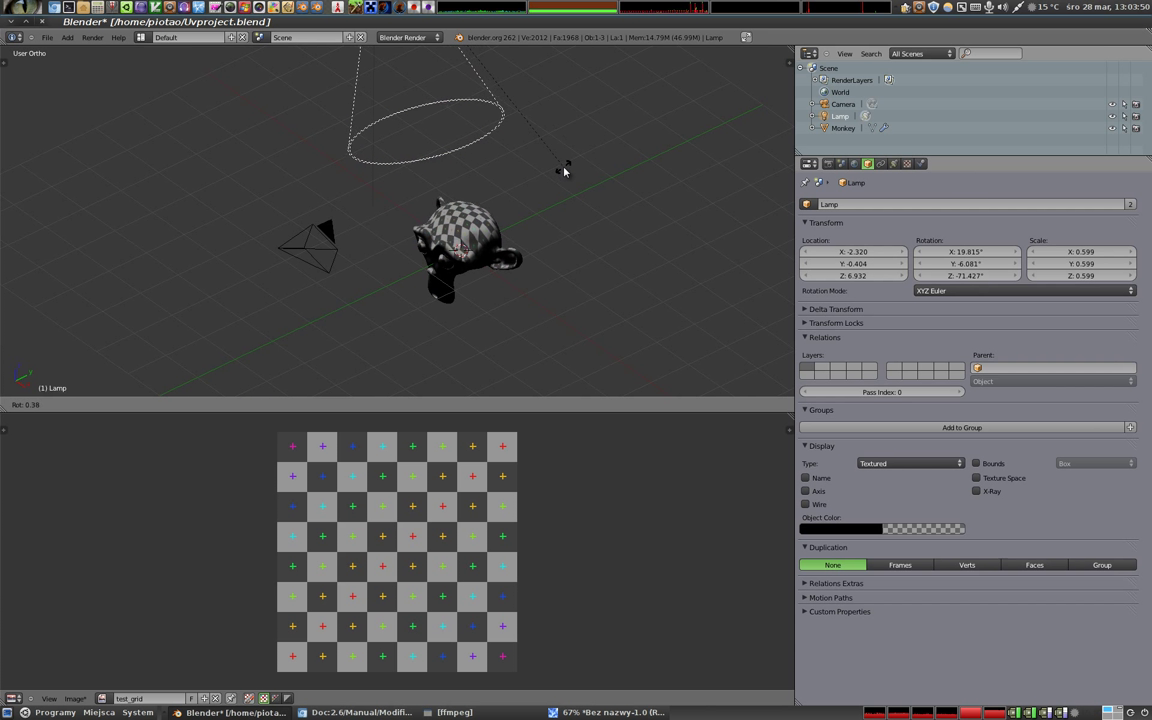
left_click(546, 162)
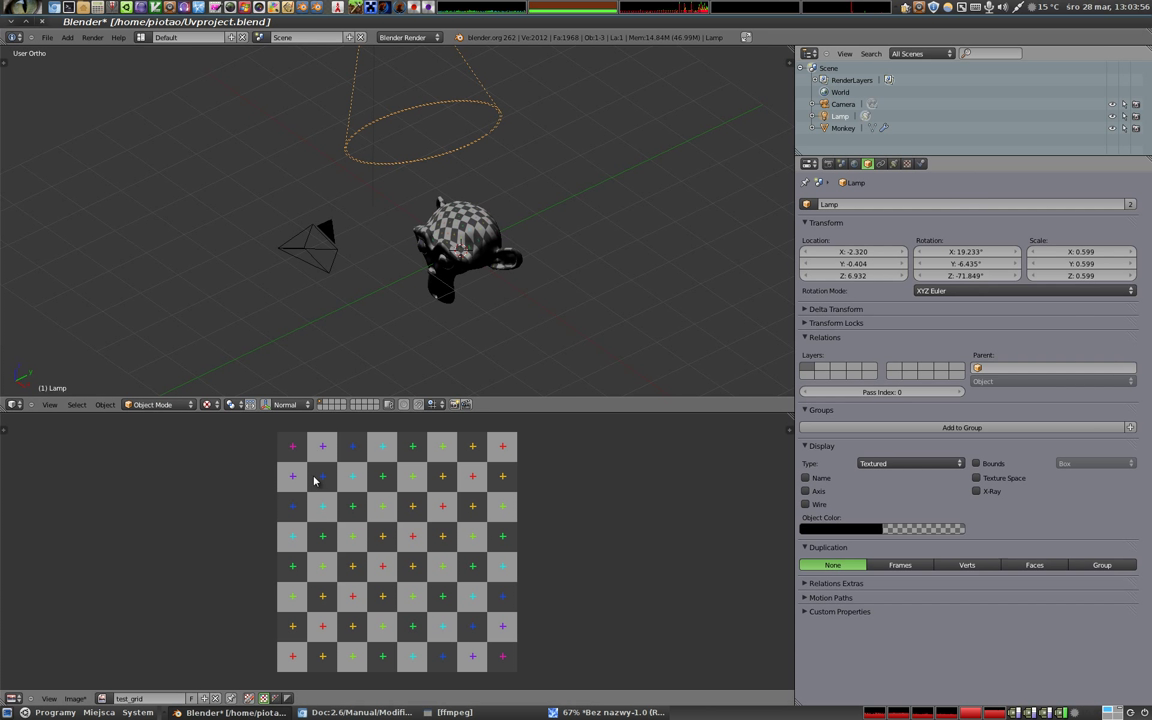
right_click(462, 245)
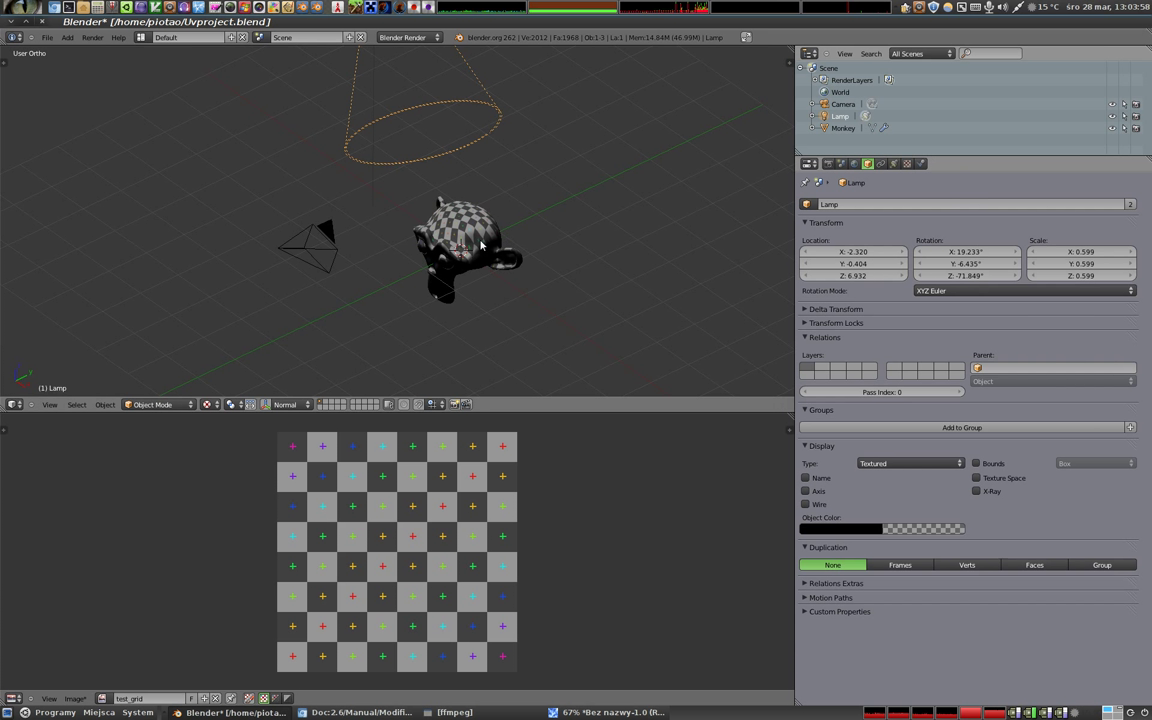
left_click(894, 163)
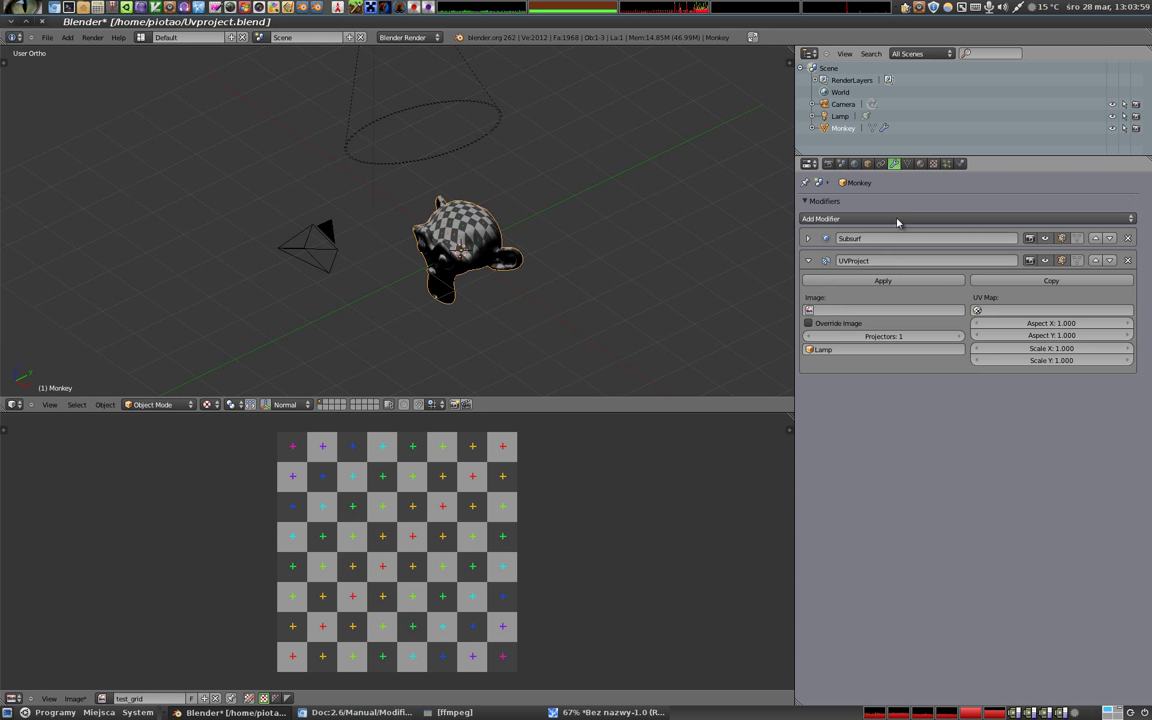
Set the UVProject modifier's image to chmury.png with Override Image enabled
left_click(810, 310)
left_click(818, 339)
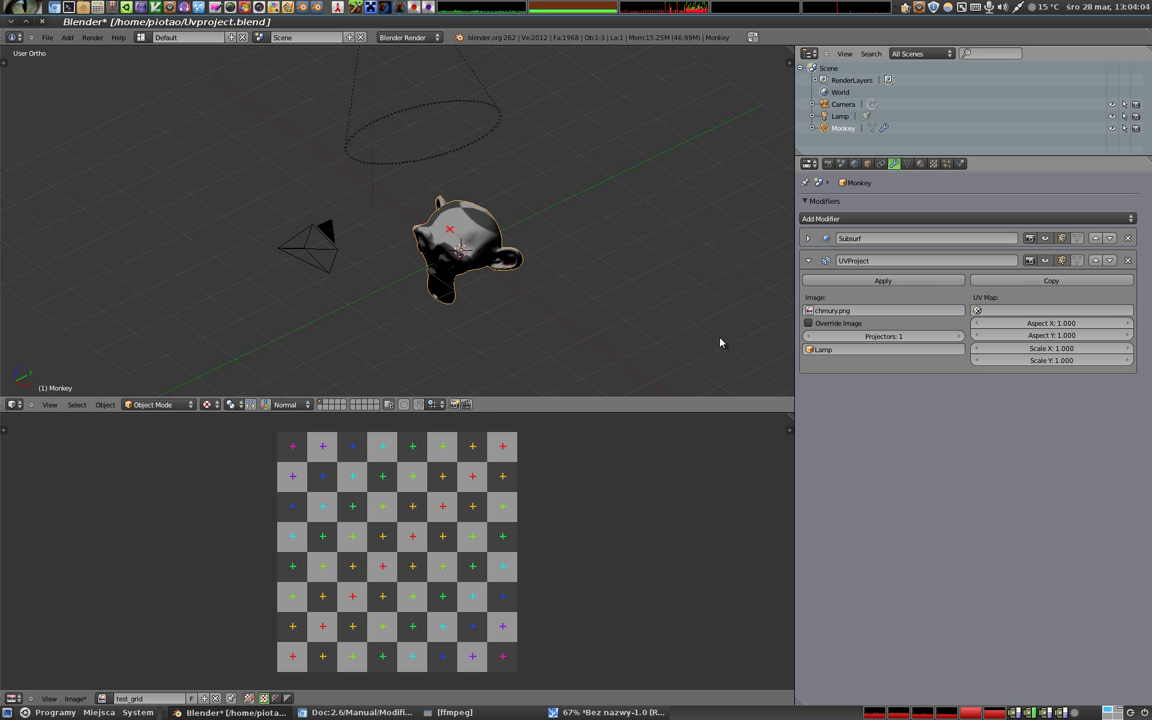
left_click(809, 324)
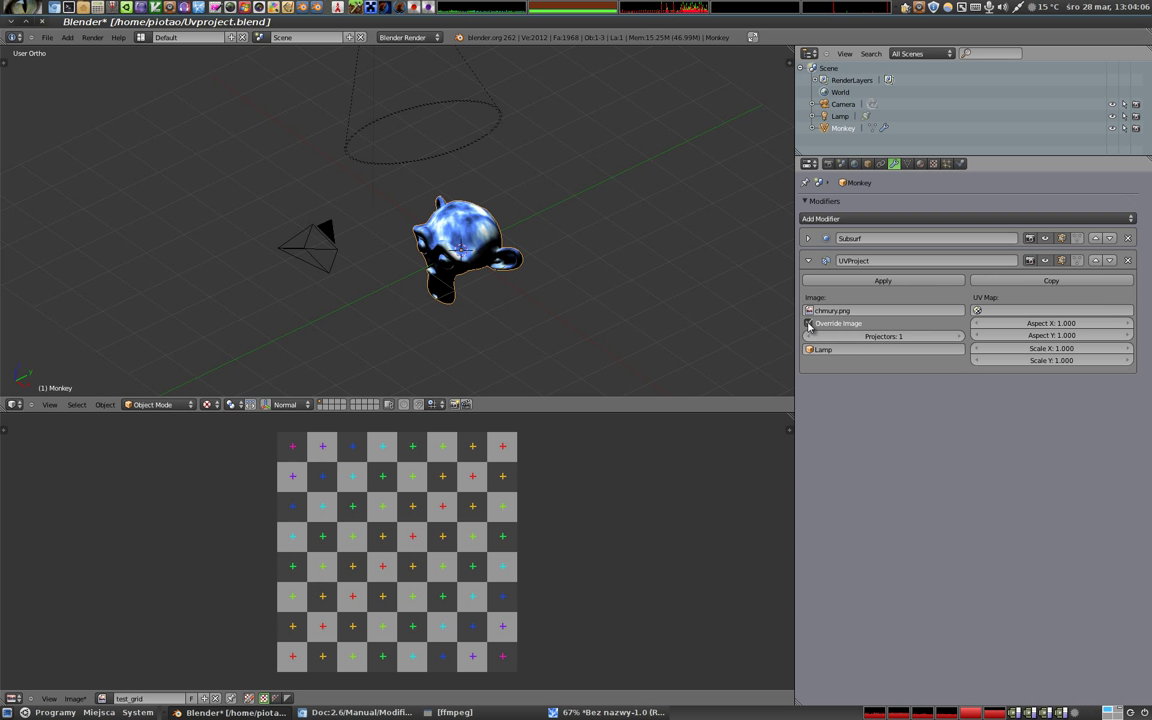
Move the monkey to a new position and orbit to a low front view
key("g")
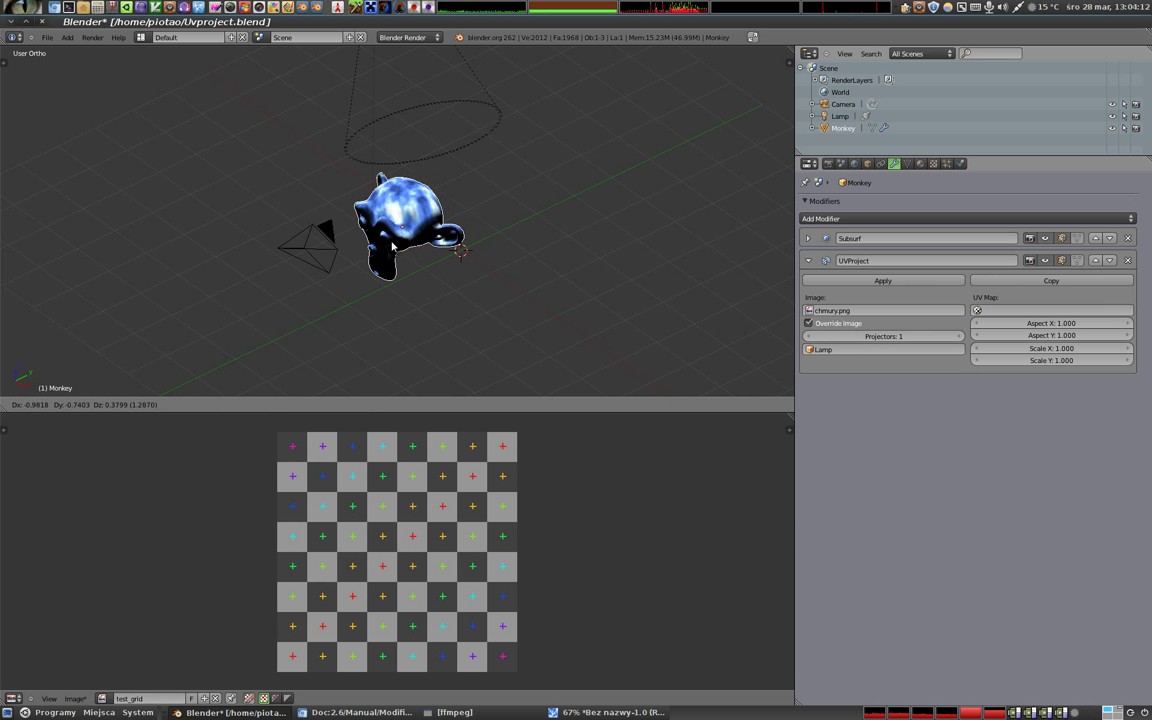
left_click(392, 222)
mouse_move(392, 222)
middle_mouse_down()
mouse_move(527, 177)
mouse_move(305, 122)
mouse_move(468, 283)
mouse_move(514, 265)
mouse_move(522, 278)
mouse_move(520, 268)
middle_mouse_up()
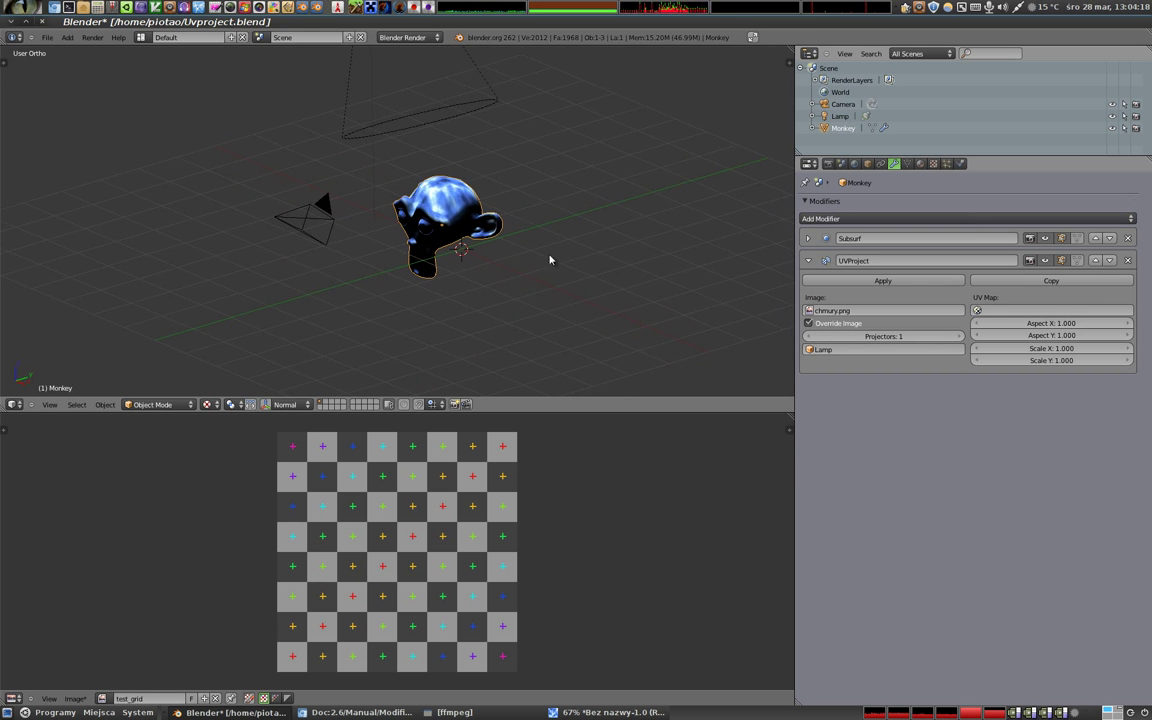
Set the UVProject modifier's target UV map to UVMap instead of projected_uv
middle_click_drag(450, 240, 465, 285)
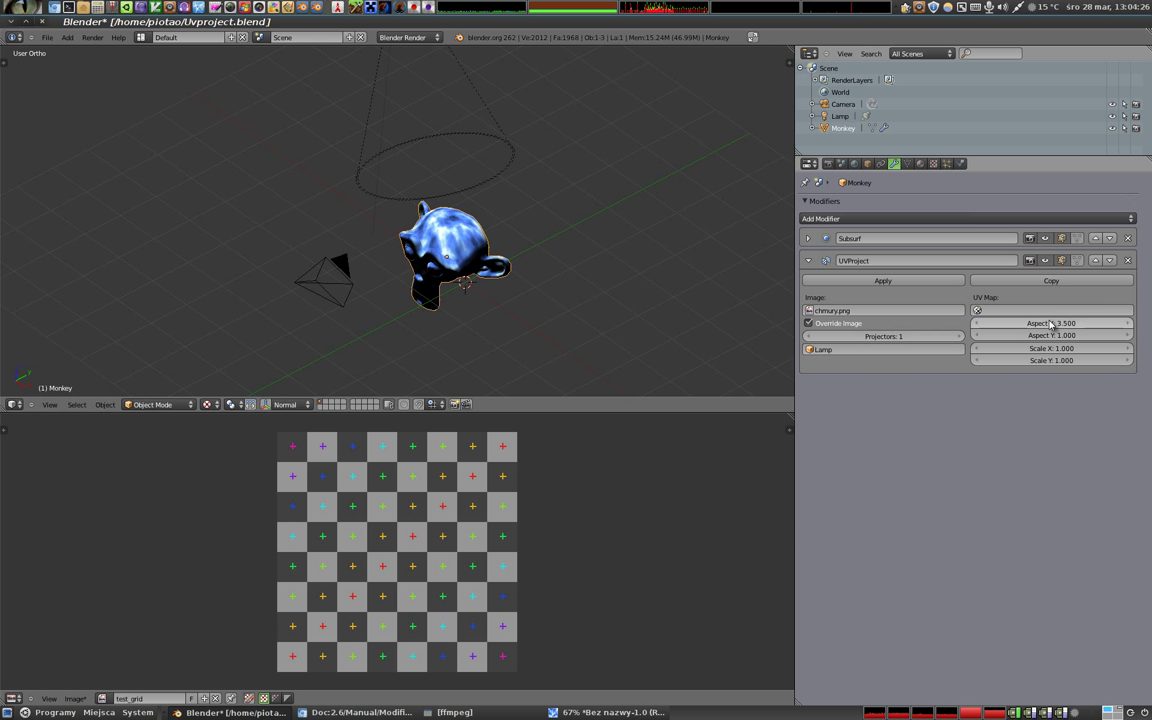
left_click(1000, 310)
left_click(990, 327)
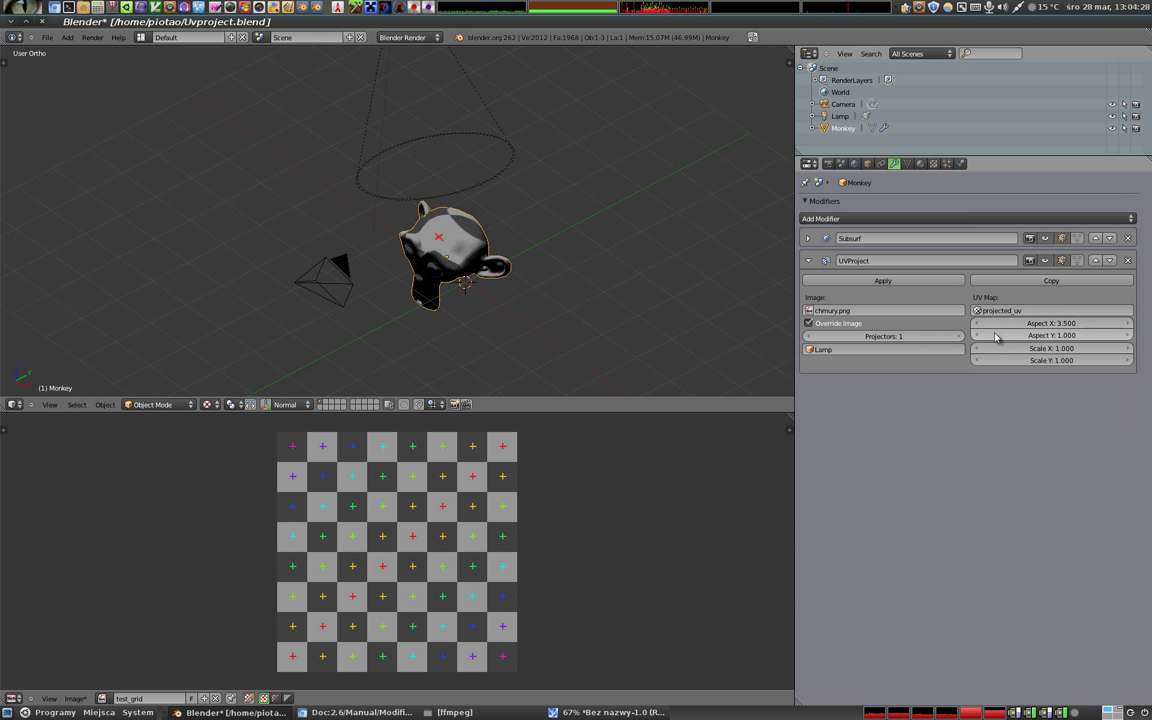
left_click(980, 308)
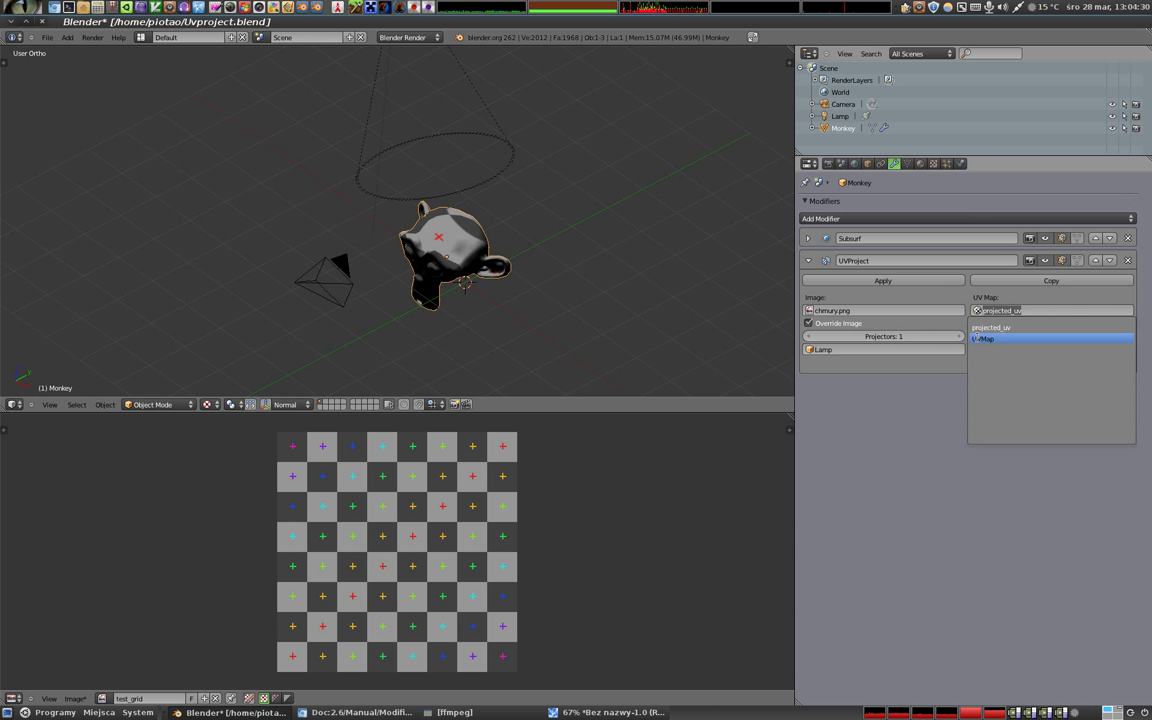
left_click(983, 339)
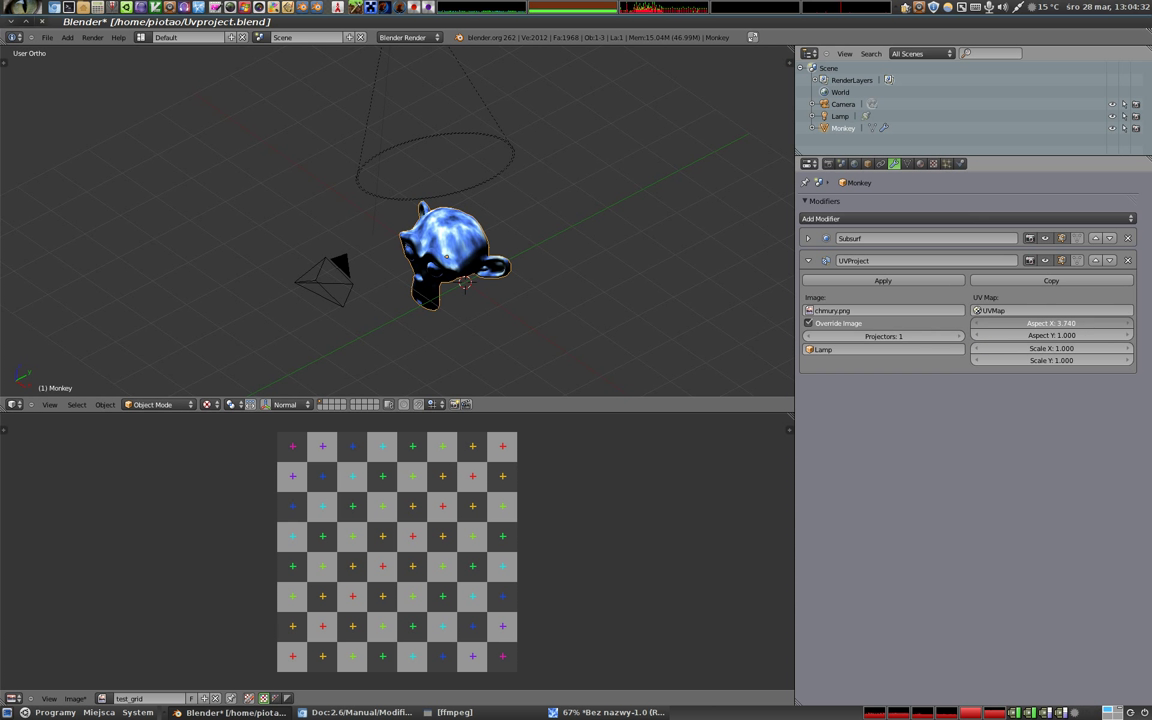
Test-render the cloud projection, then orbit to a more frontal view
key("F12")
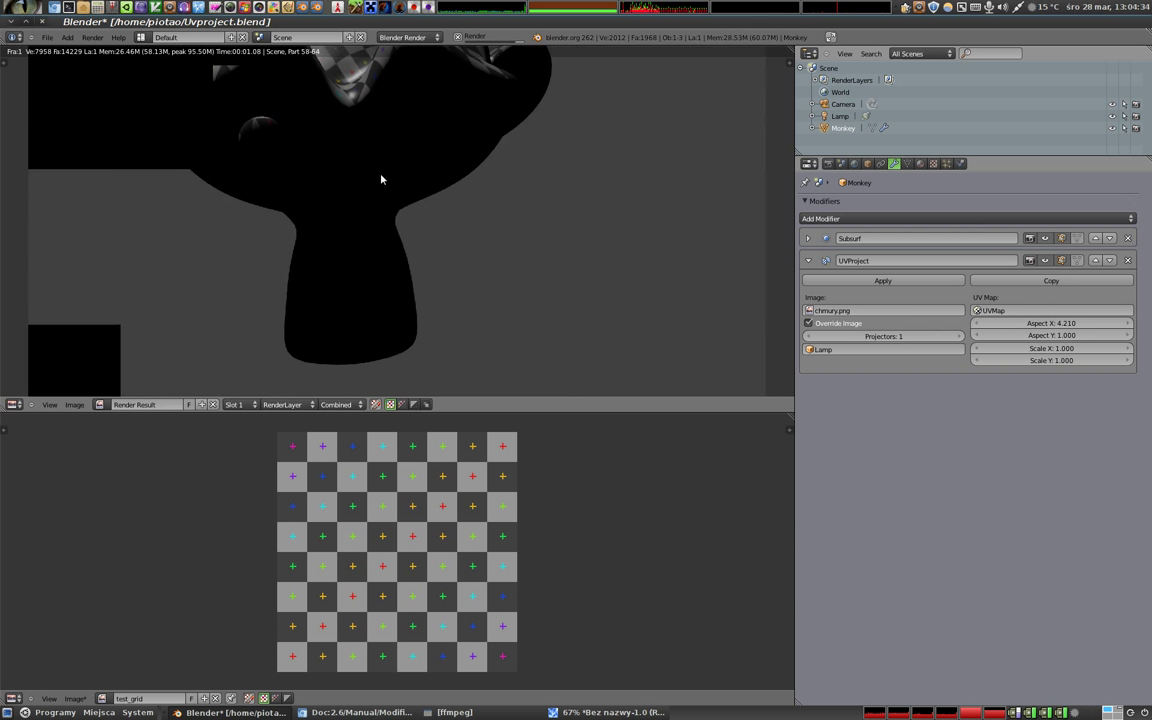
key("Escape")
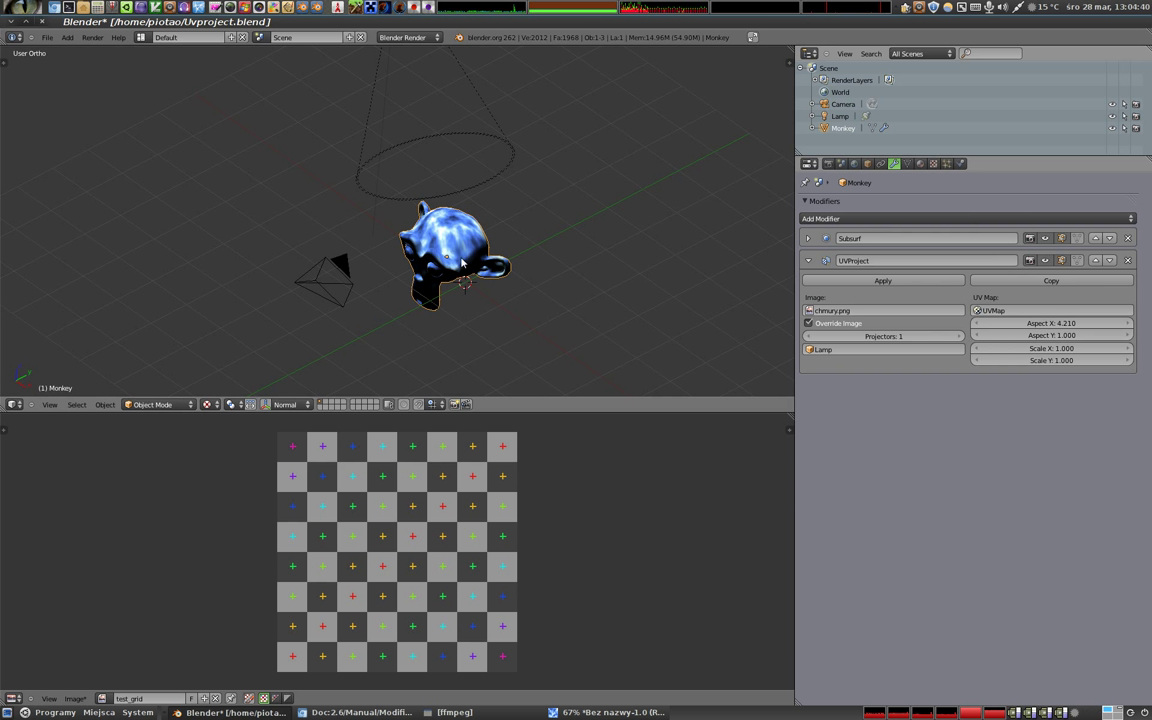
middle_click_drag(462, 262, 540, 280)
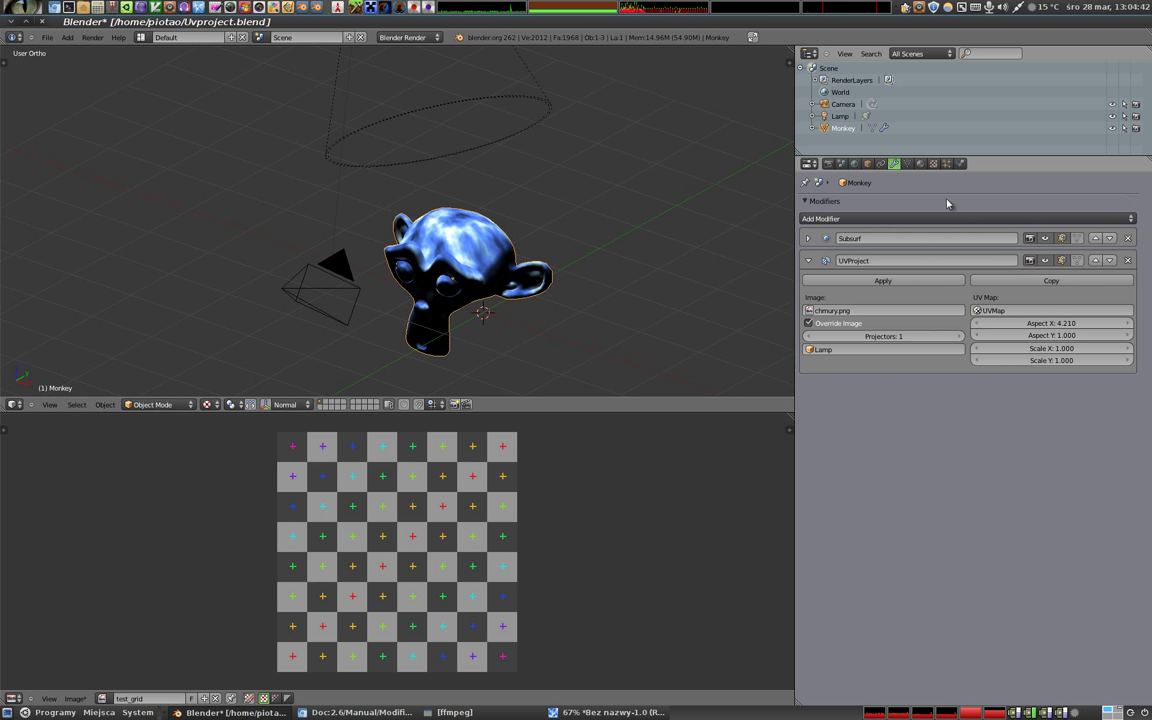
Create a new Image or Movie texture in the material's third texture slot
left_click(920, 163)
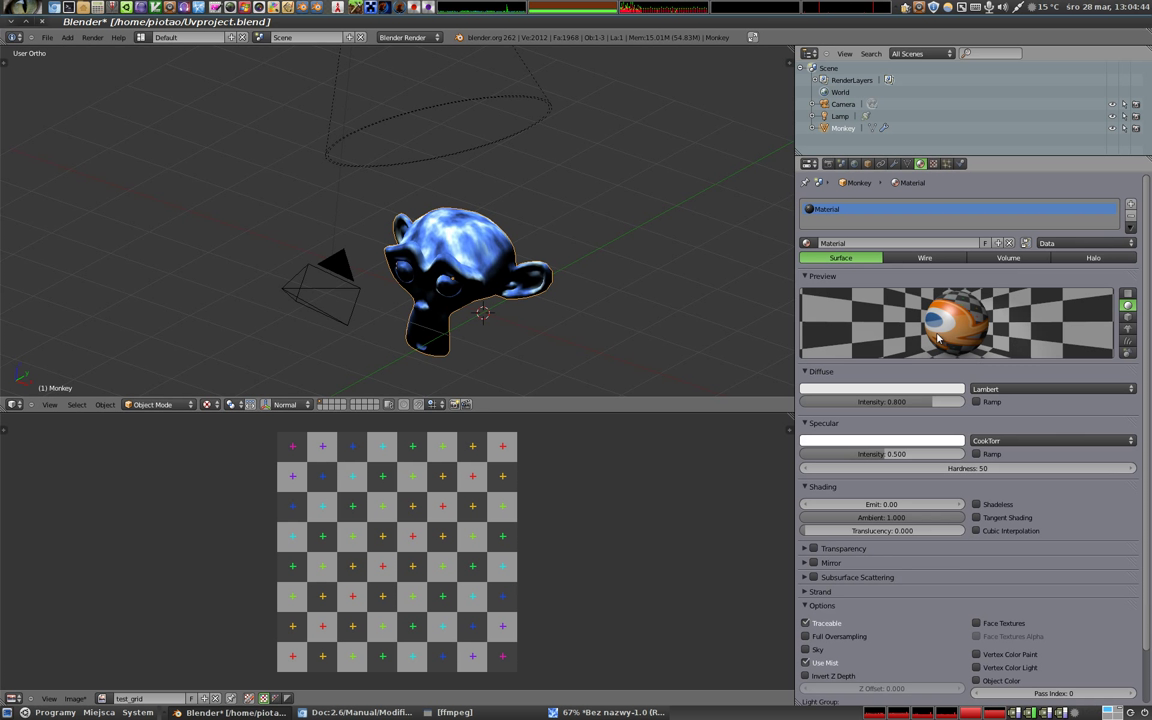
left_click(933, 163)
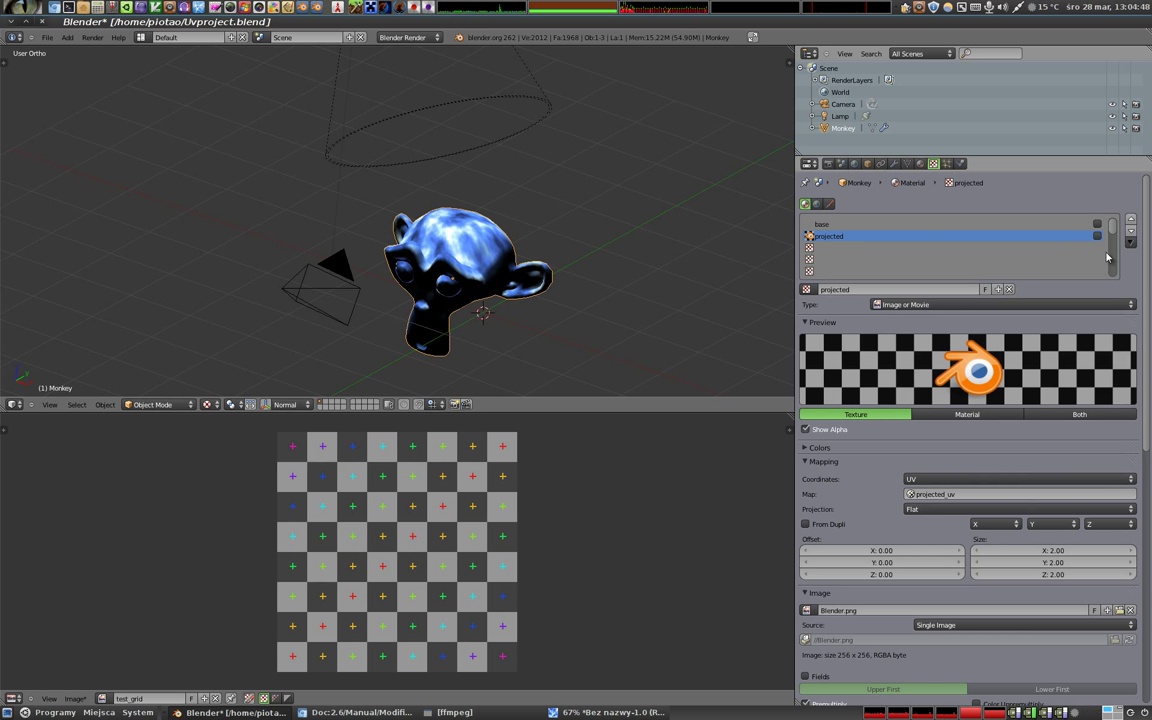
left_click(960, 248)
left_click(890, 291)
left_click(887, 306)
left_click(913, 236)
Map the texture with UV coordinates through UVMap and test-render it
left_click(915, 479)
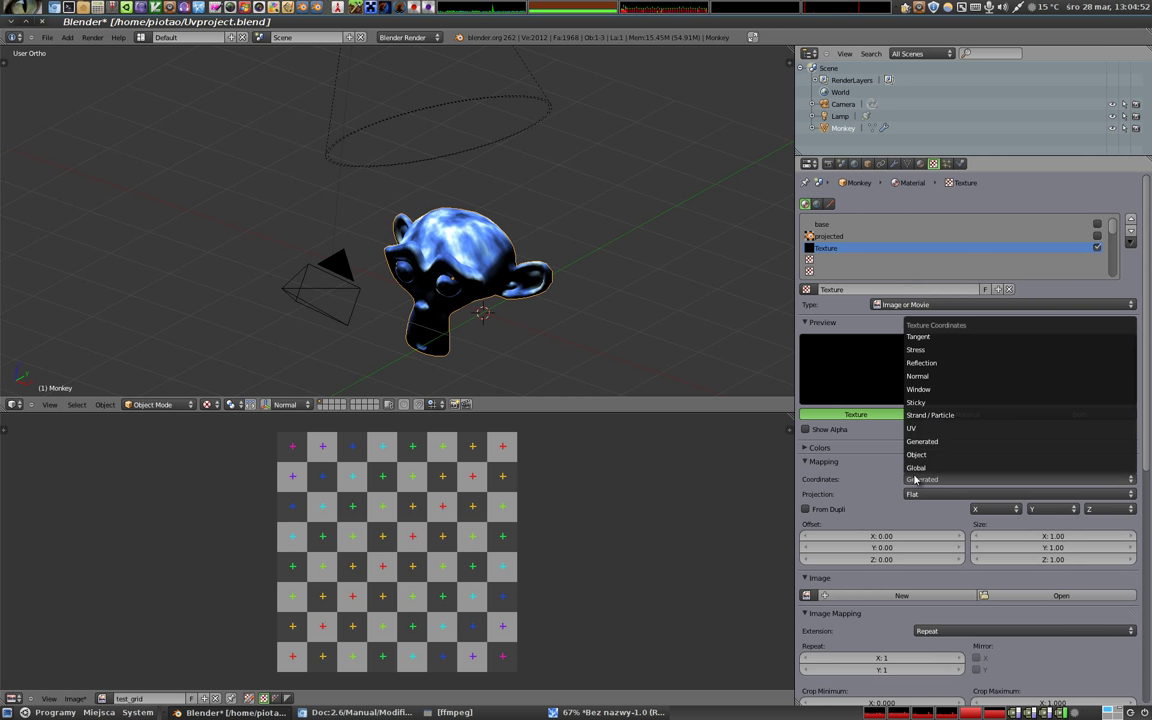
left_click(912, 428)
left_click(910, 493)
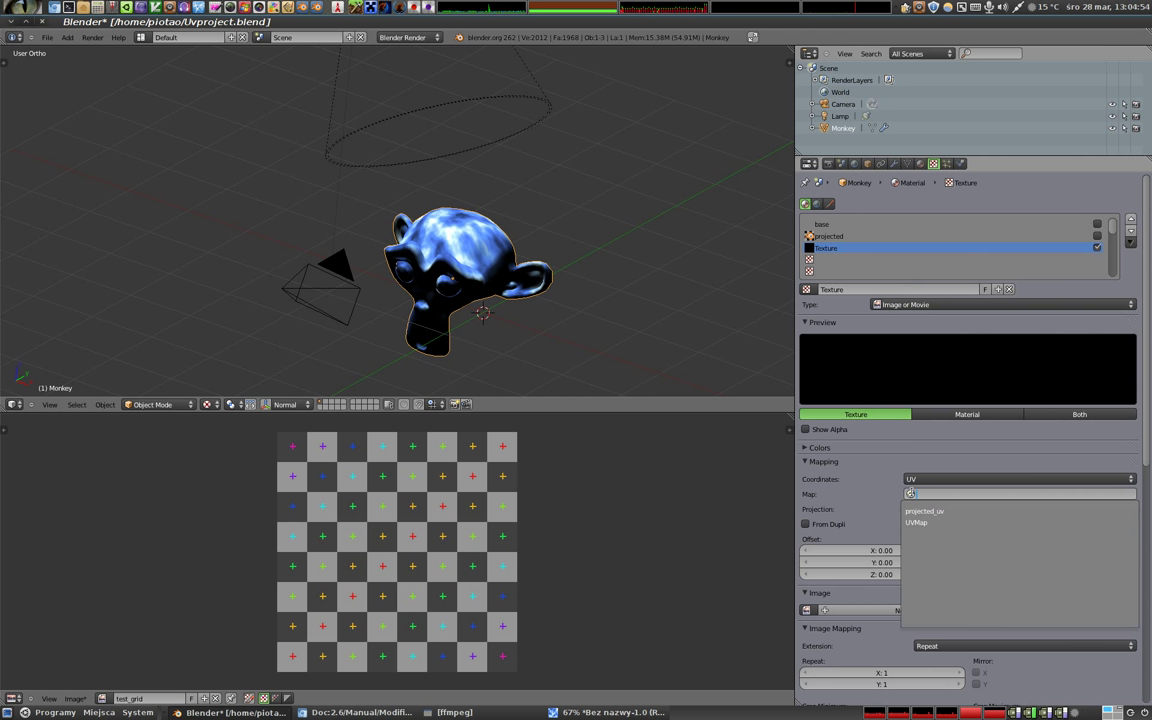
left_click(916, 522)
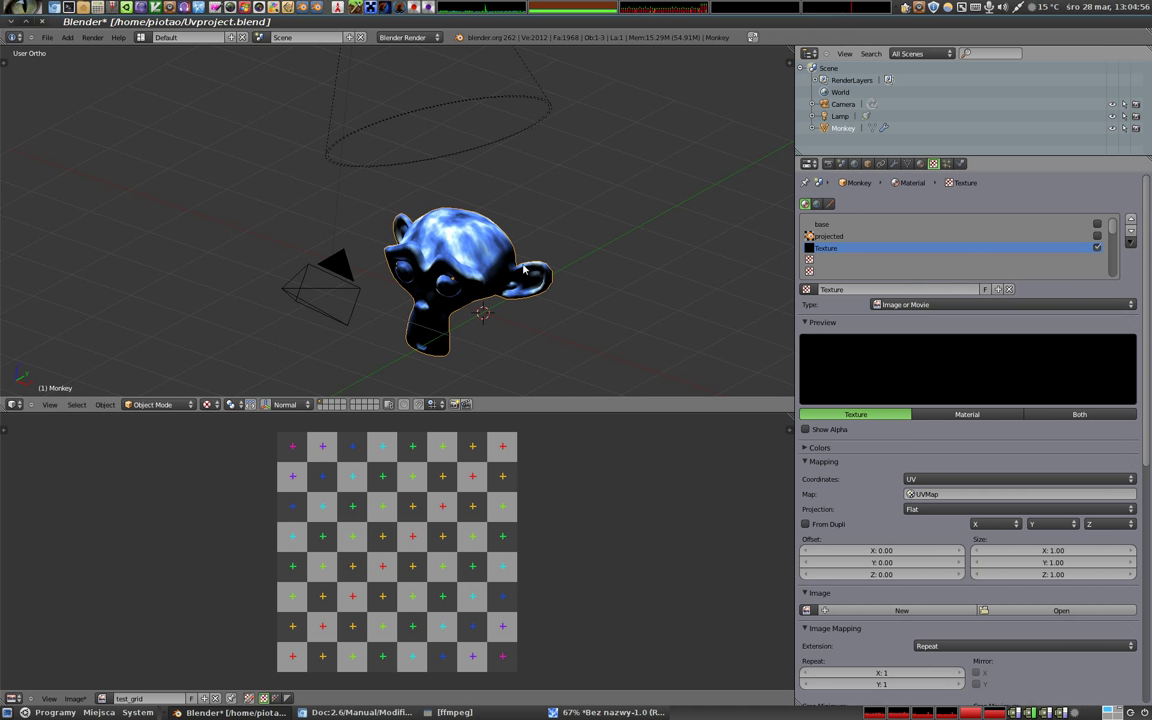
key("F12")
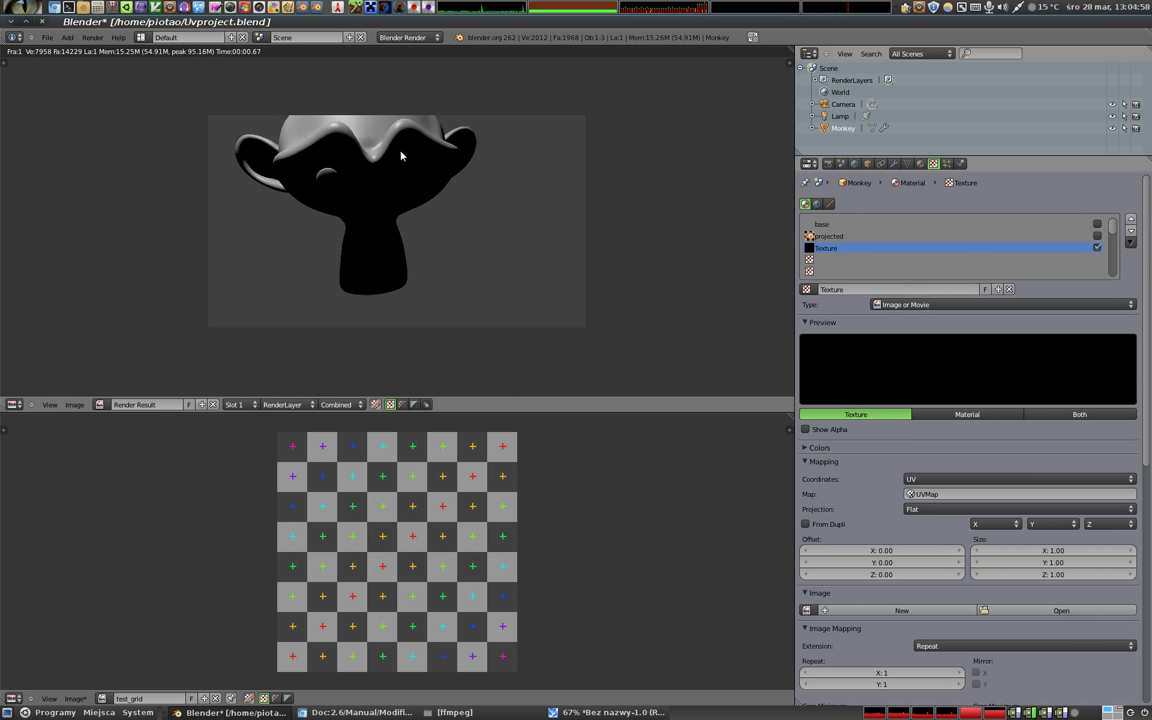
key("Escape")
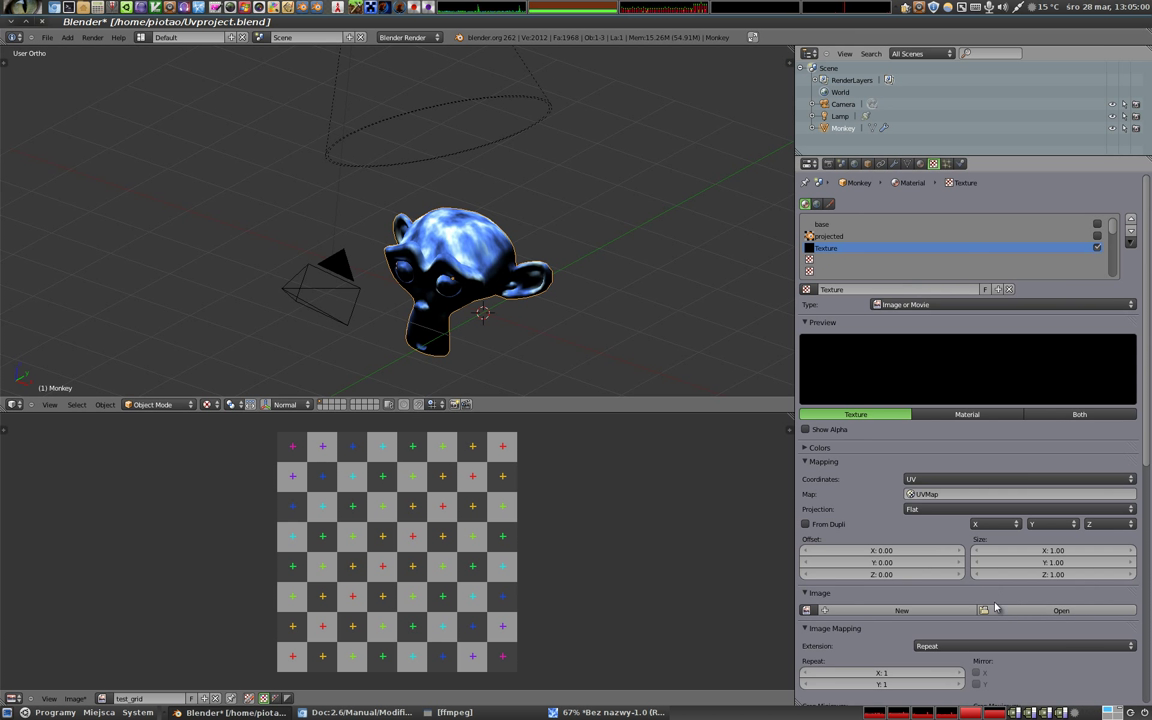
Load chmury.png into the texture, render it, and view through the camera
left_click(806, 612)
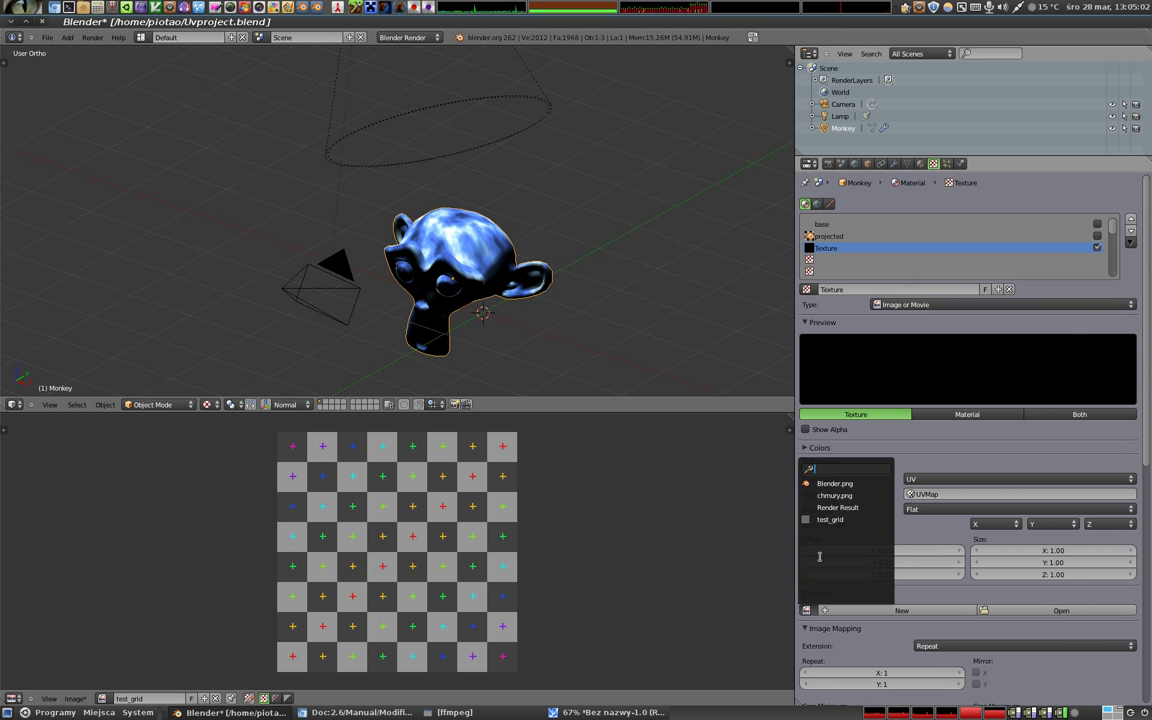
left_click(860, 482)
key("F12")
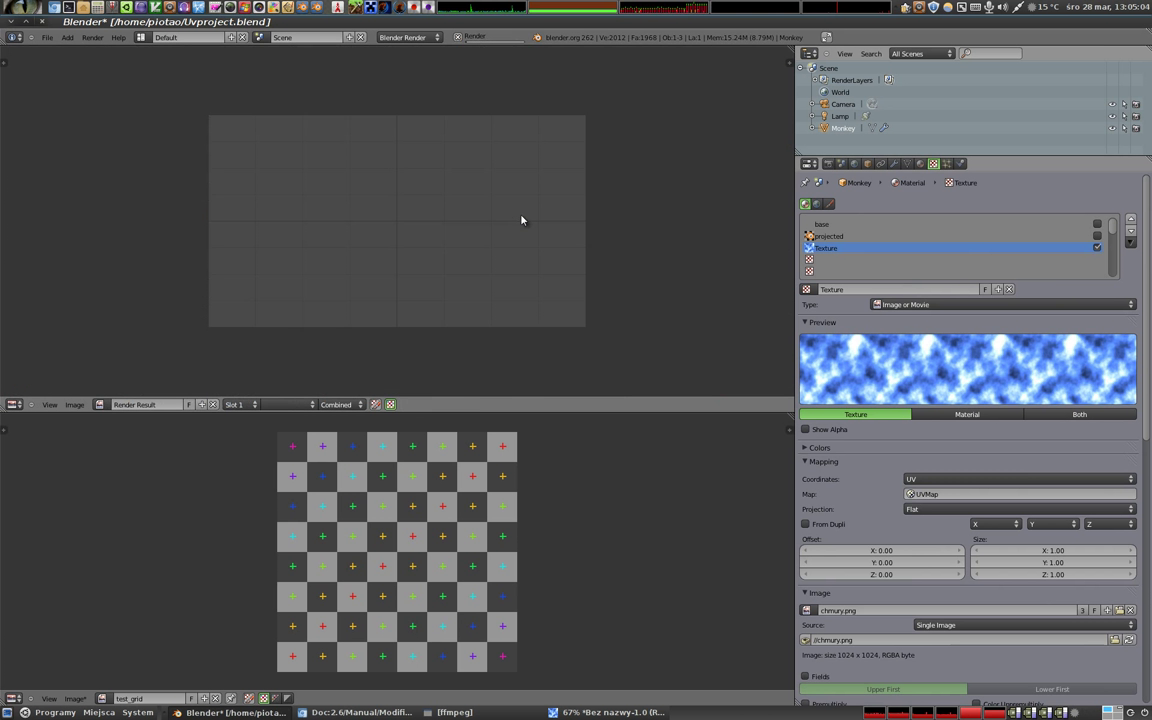
key("Escape")
key("KP_0")
Move the camera so the monkey is centred in frame and test-render it
right_click(468, 163)
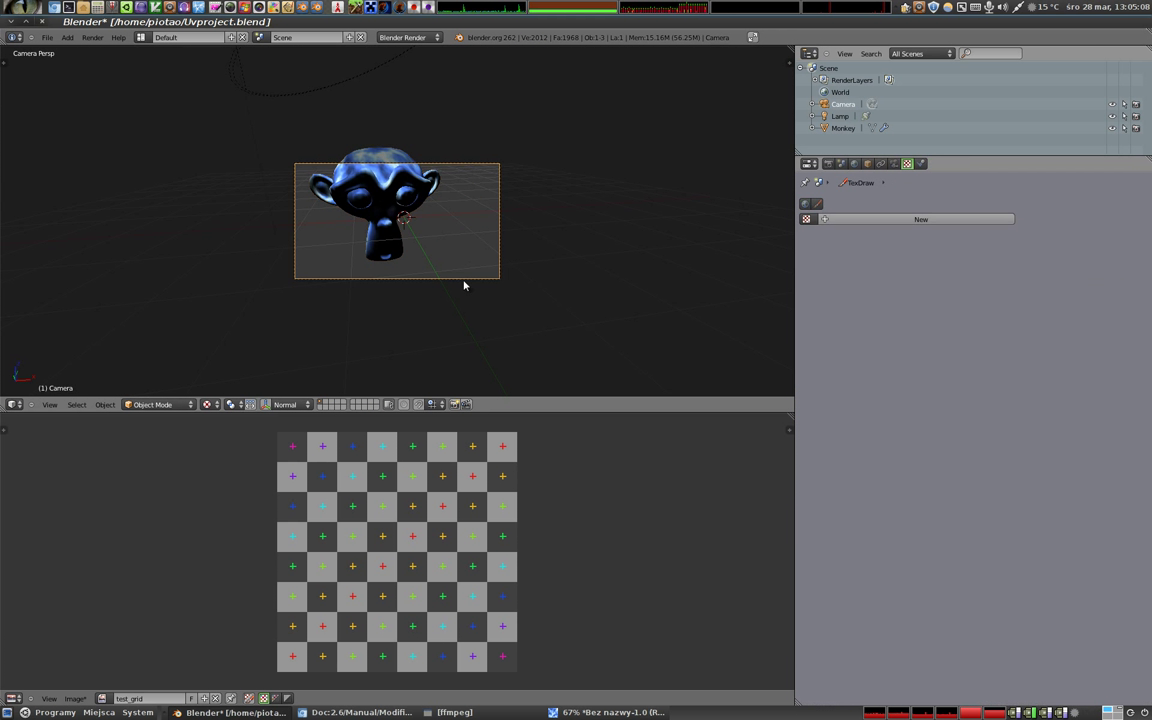
key("g")
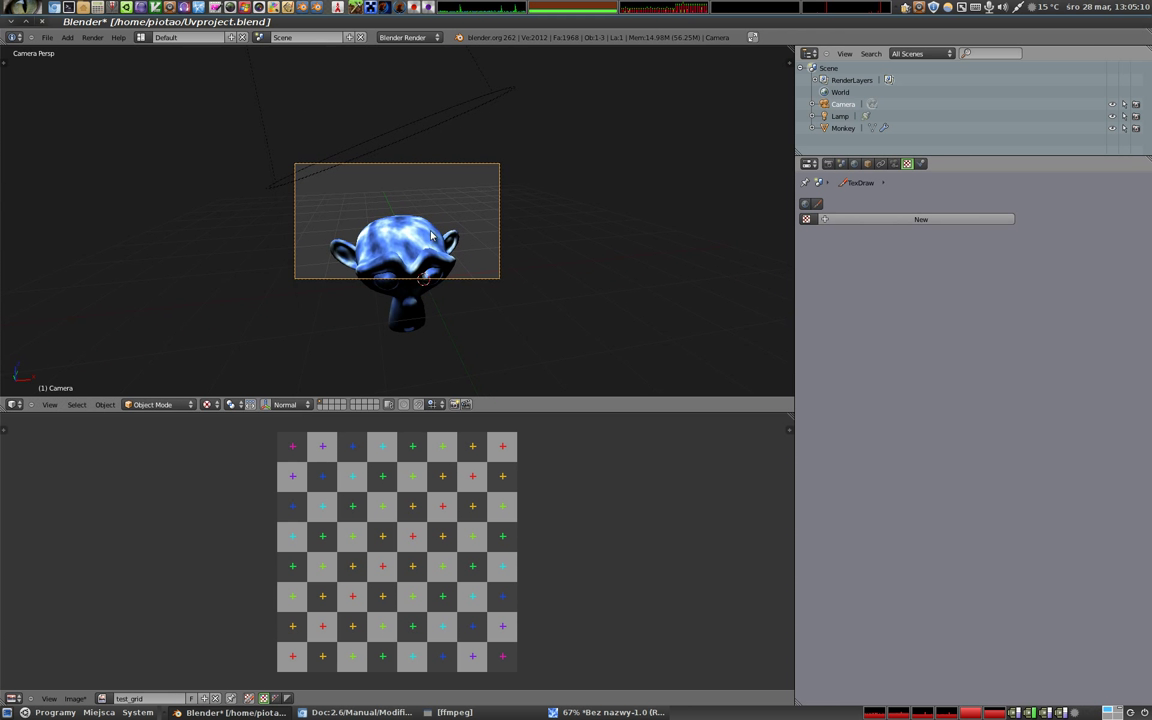
left_click(468, 297)
key("F12")
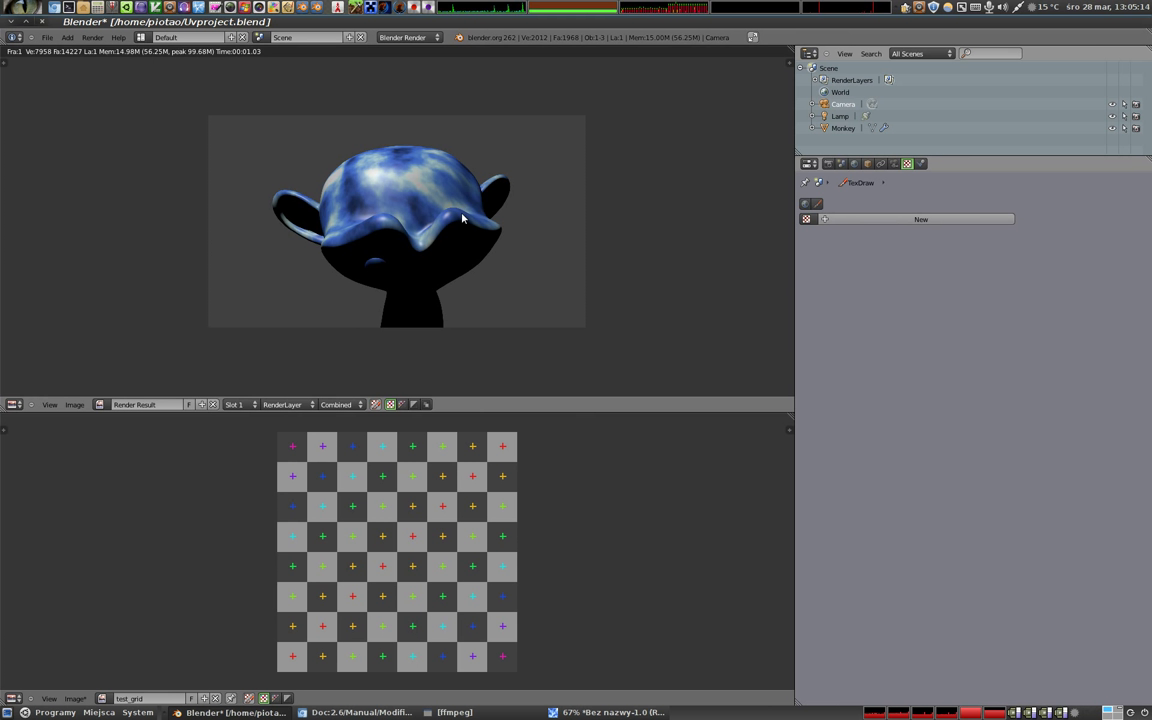
key("Escape")
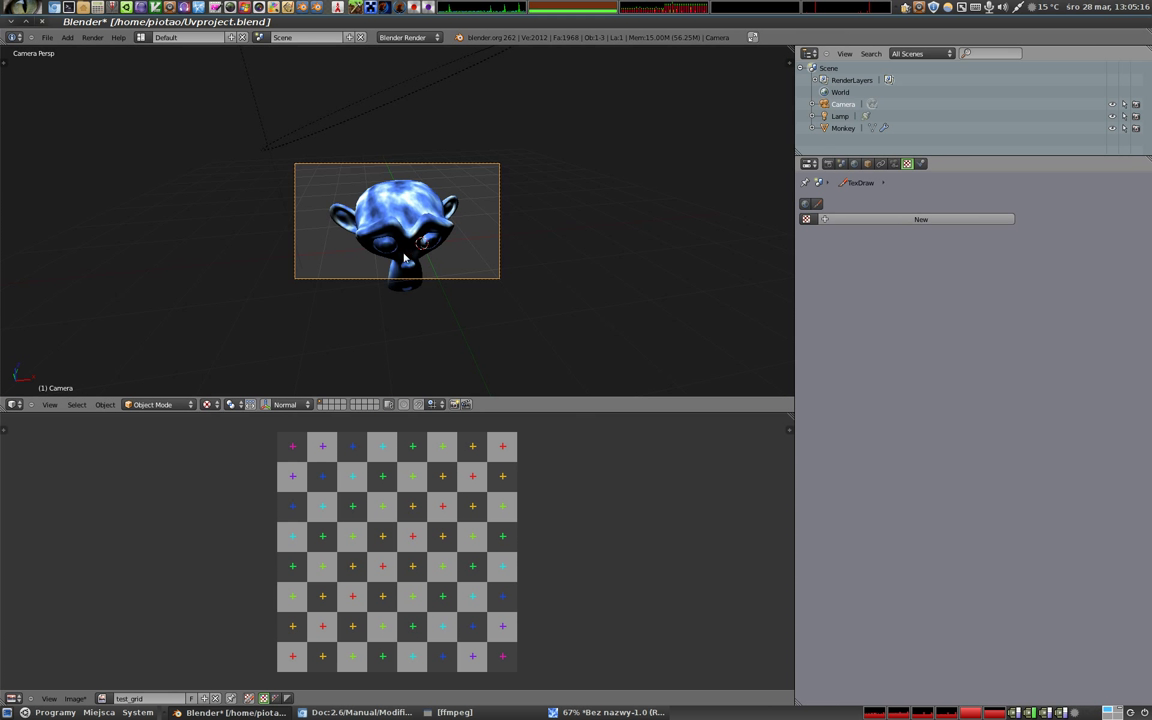
Select the monkey and show its Modifiers properties
right_click(405, 258)
mouse_move(405, 258)
middle_mouse_down()
mouse_move(432, 258)
mouse_move(406, 185)
middle_mouse_up()
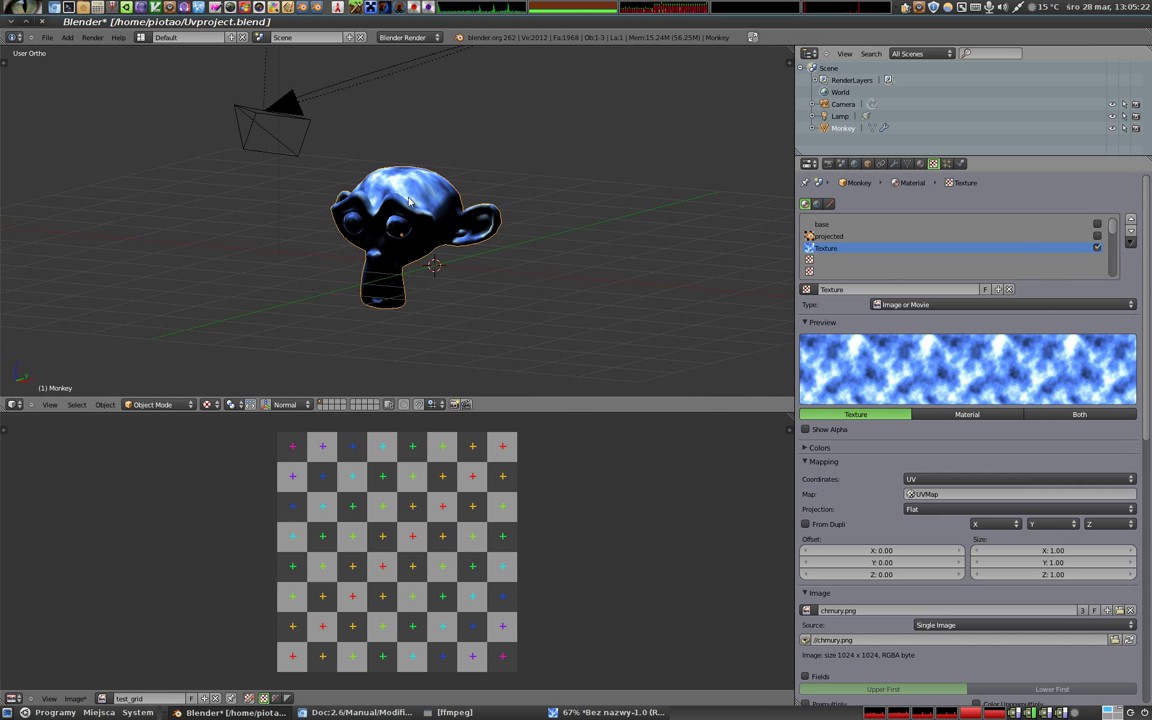
left_click(894, 163)
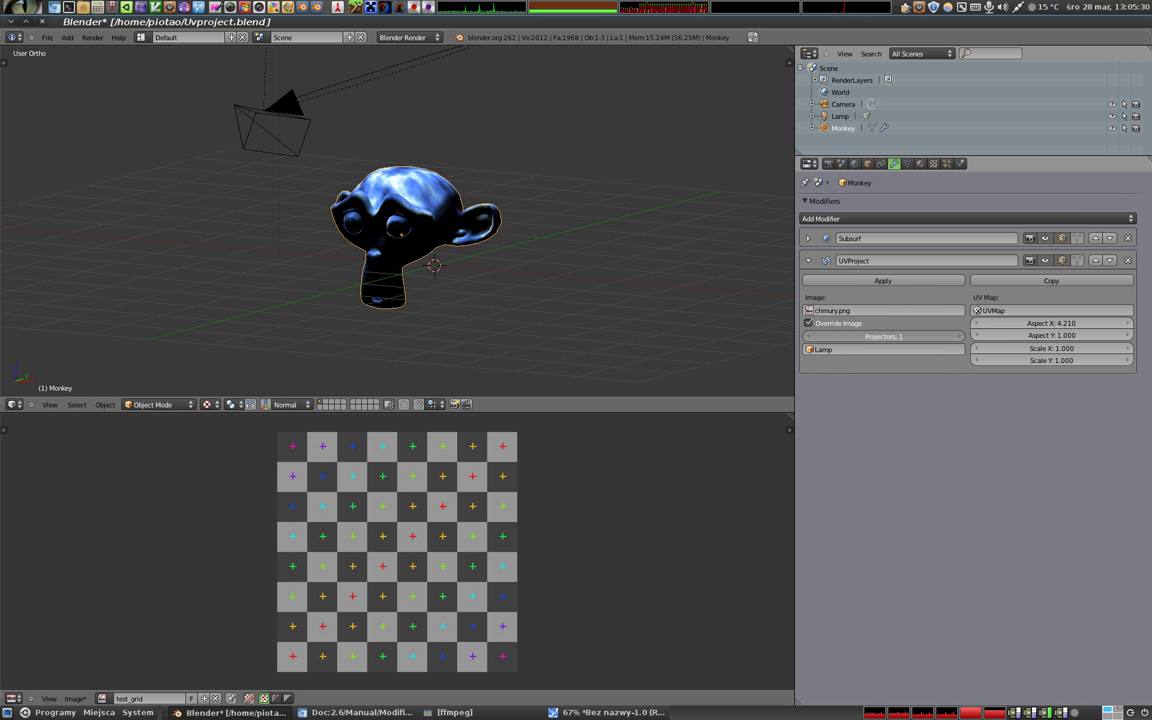
Add the Camera as a second projector in the UVProject modifier
left_click(958, 337)
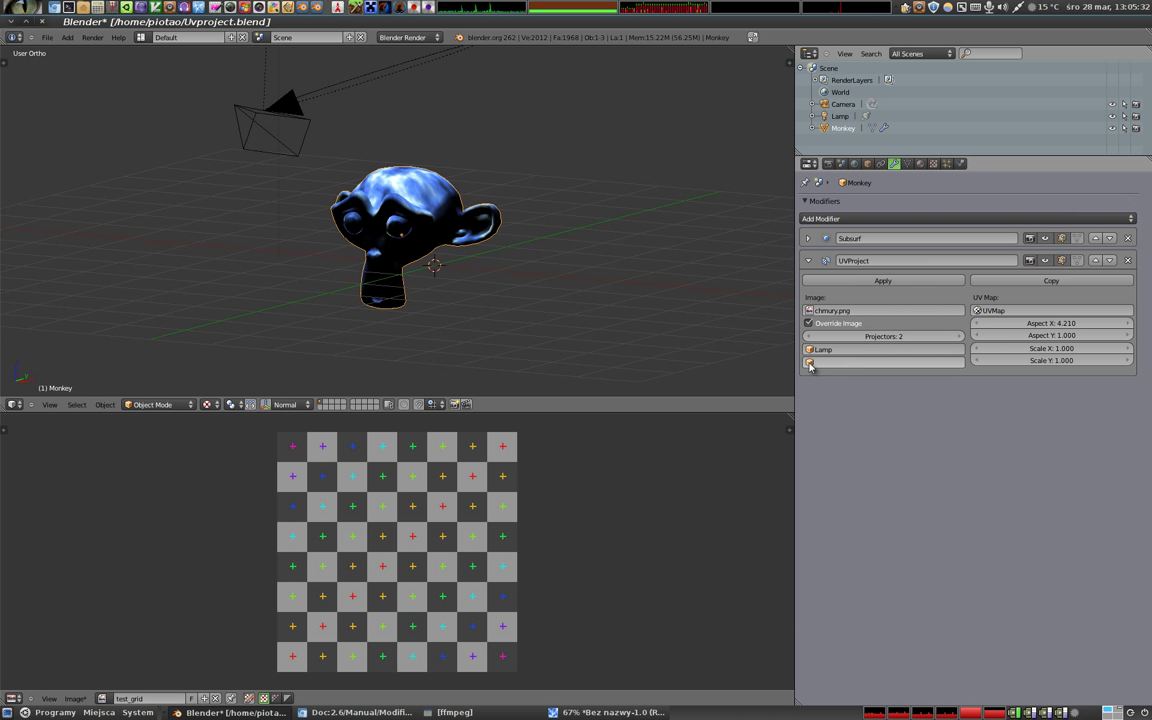
left_click(810, 364)
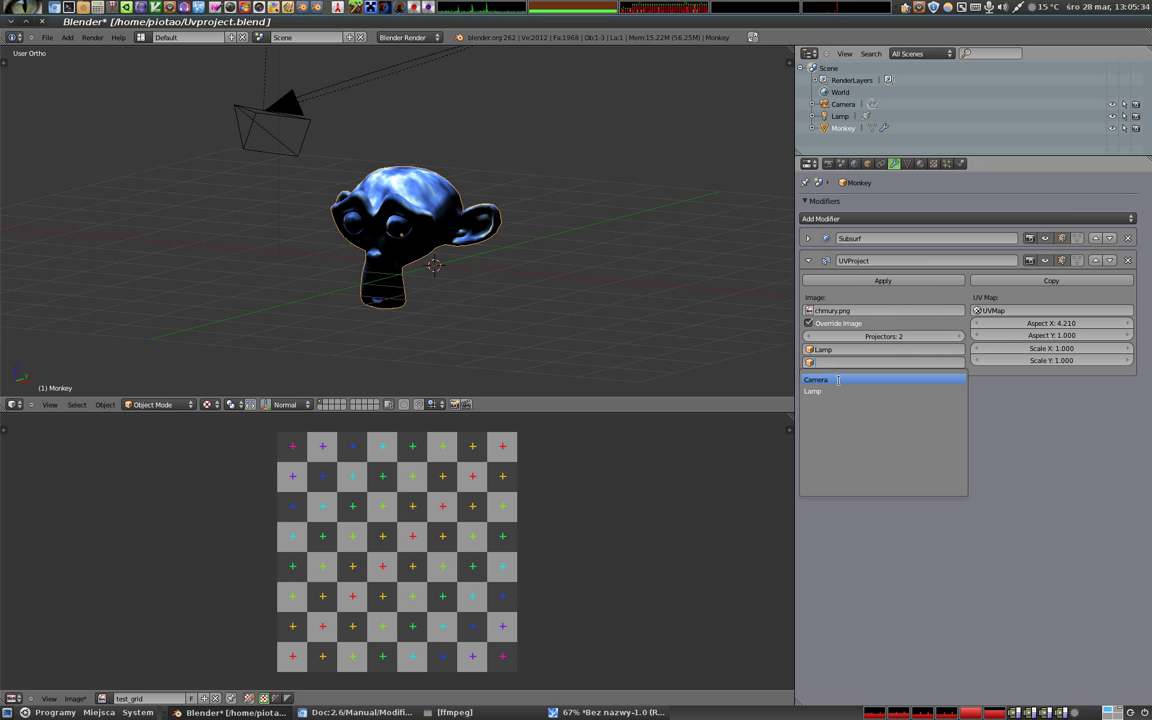
left_click(838, 380)
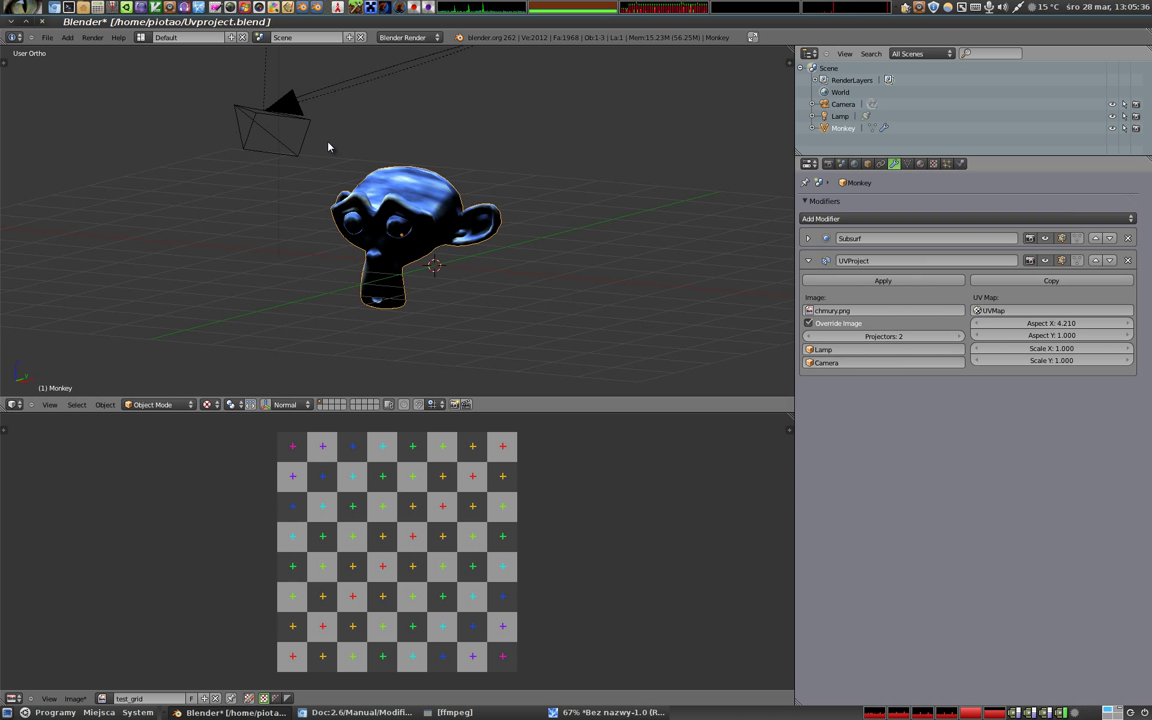
Give the camera a Track To constraint targeting the monkey
key("KP_0")
right_click(418, 167, "shift")
key("ctrl+t")
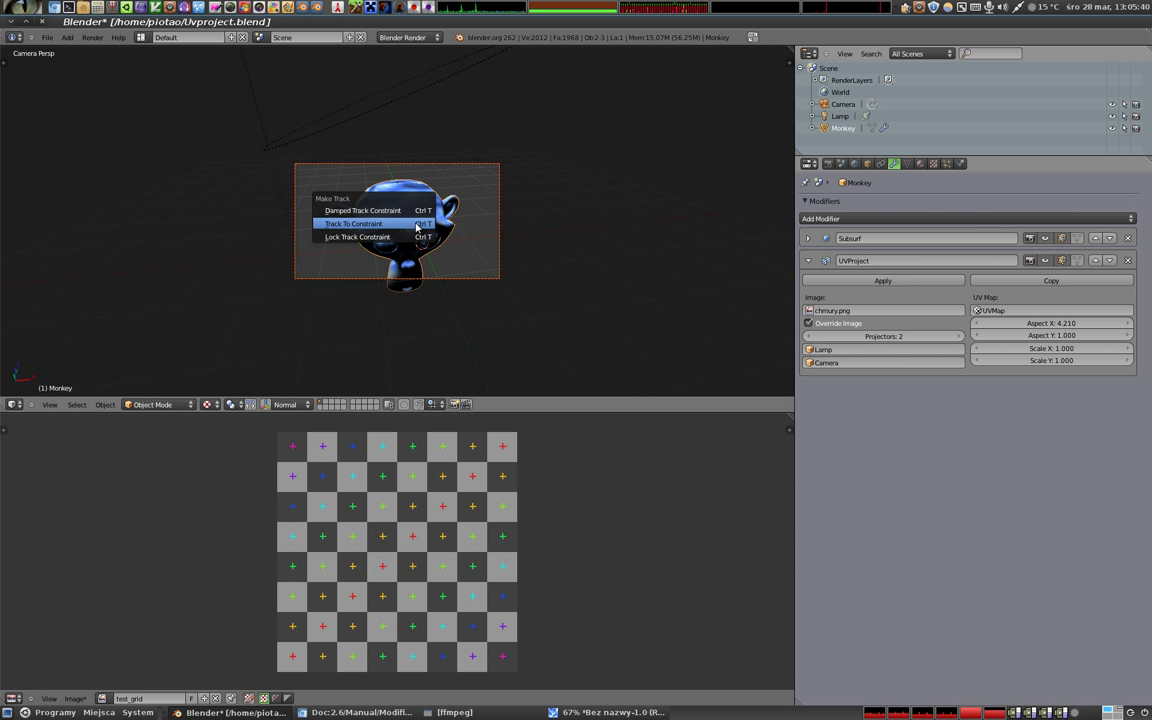
left_click(417, 228)
Move the camera to -3.033, -2.337, 2.732, above and left of Suzanne
right_click(403, 255)
key("g")
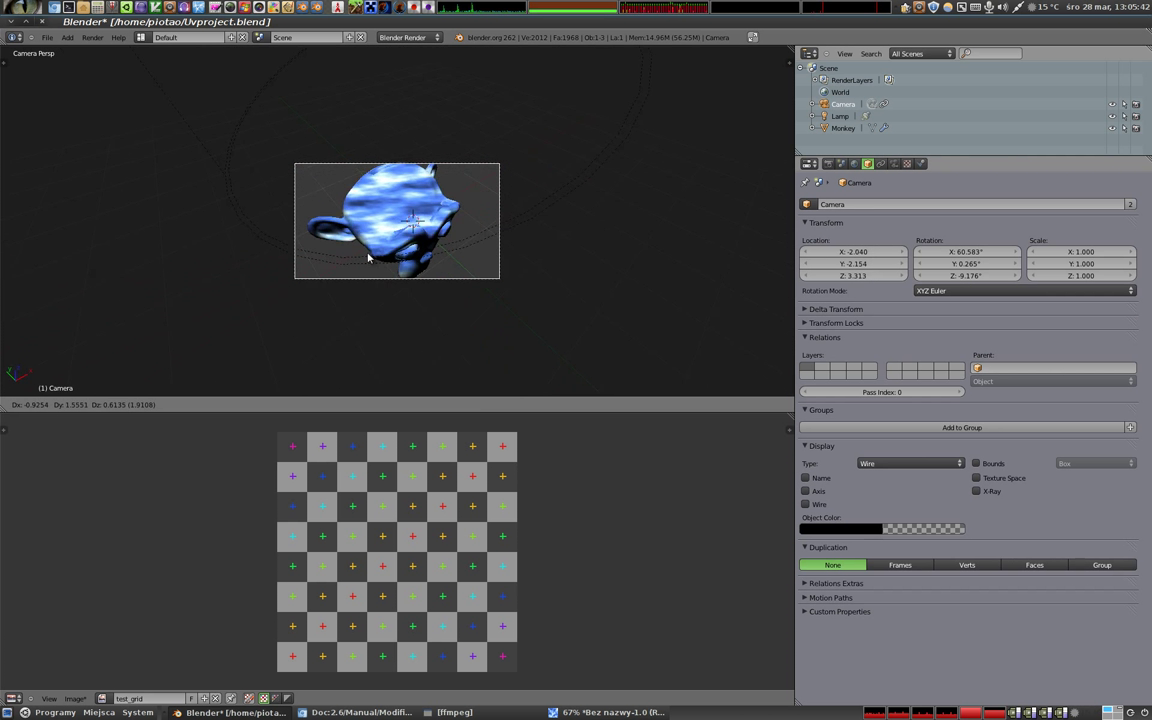
left_click(502, 322)
key("g")
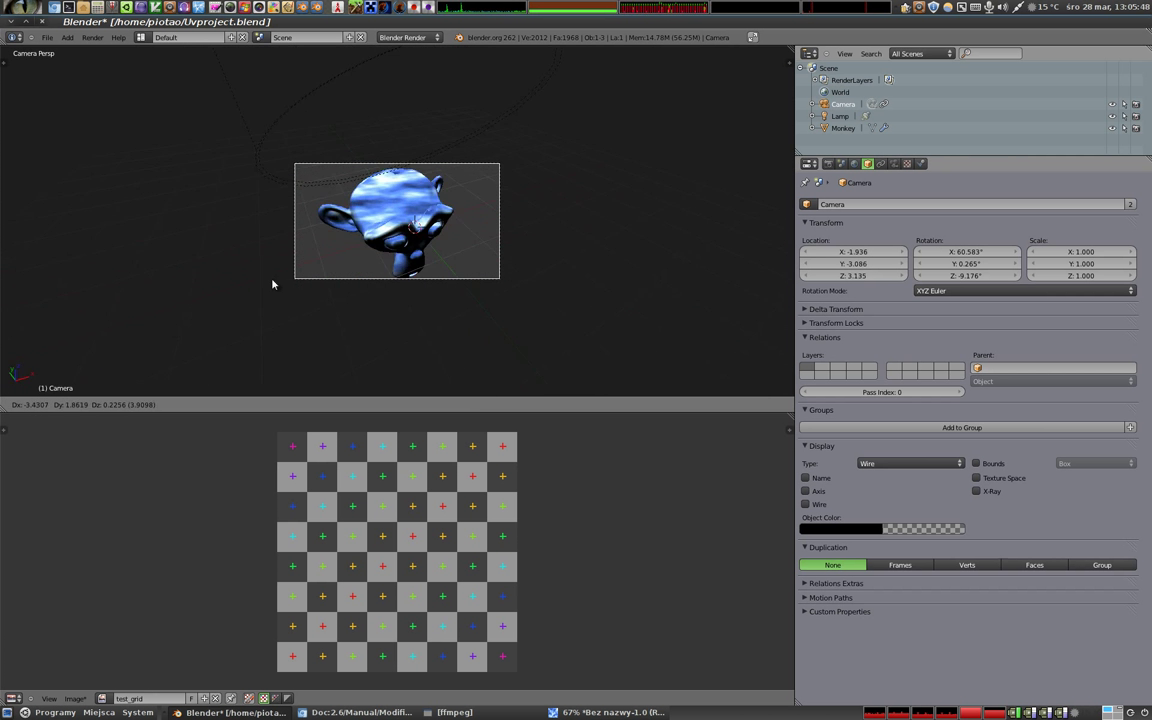
left_click(244, 316)
mouse_move(244, 316)
middle_mouse_down()
mouse_move(380, 343)
mouse_move(172, 238)
middle_mouse_up()
key("g")
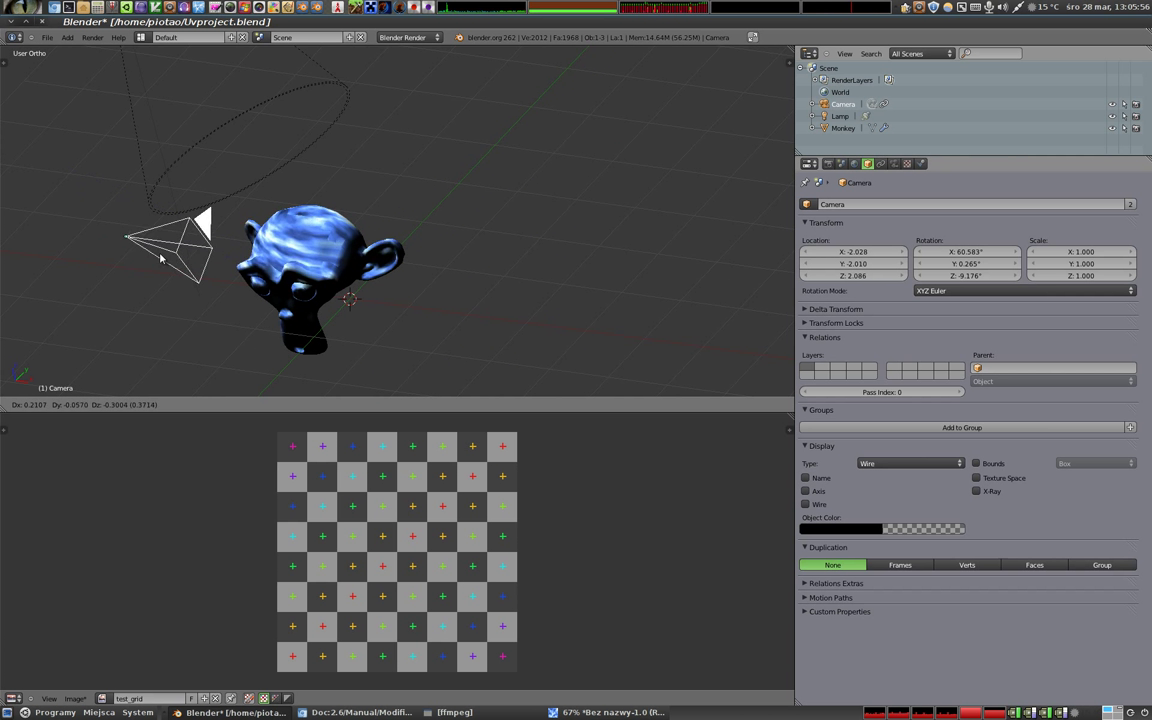
left_click(203, 249)
scroll(220, 247, "up", 3)
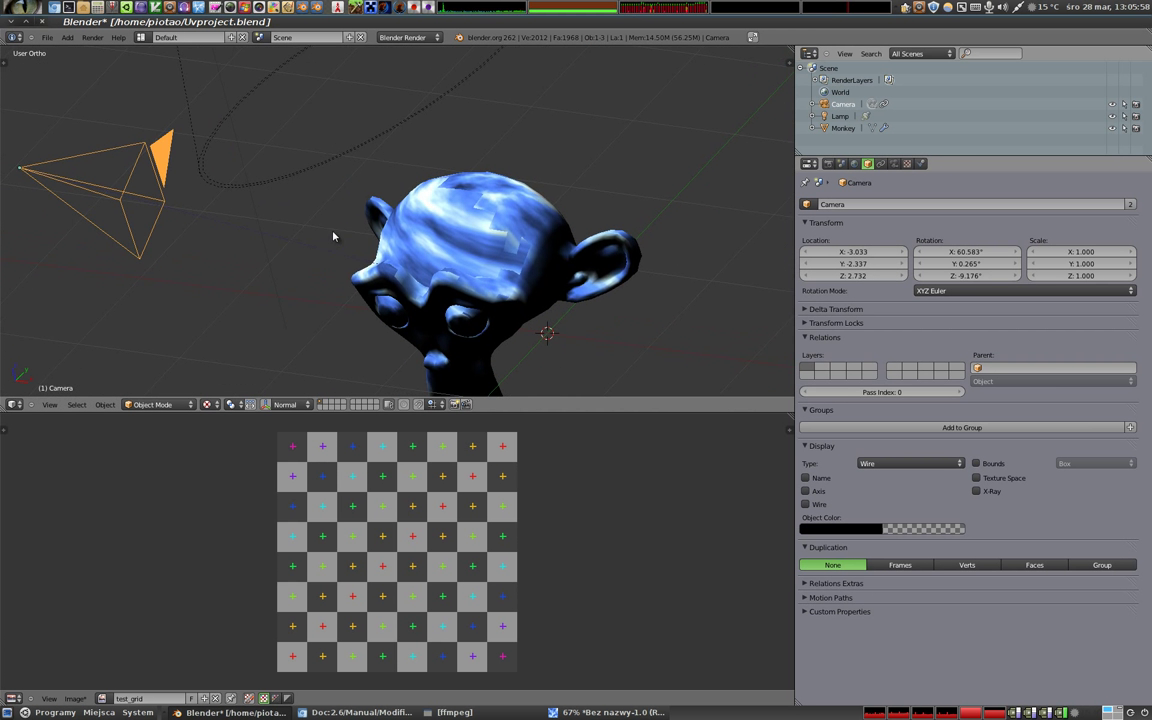
middle_click_drag(376, 319, 363, 312)
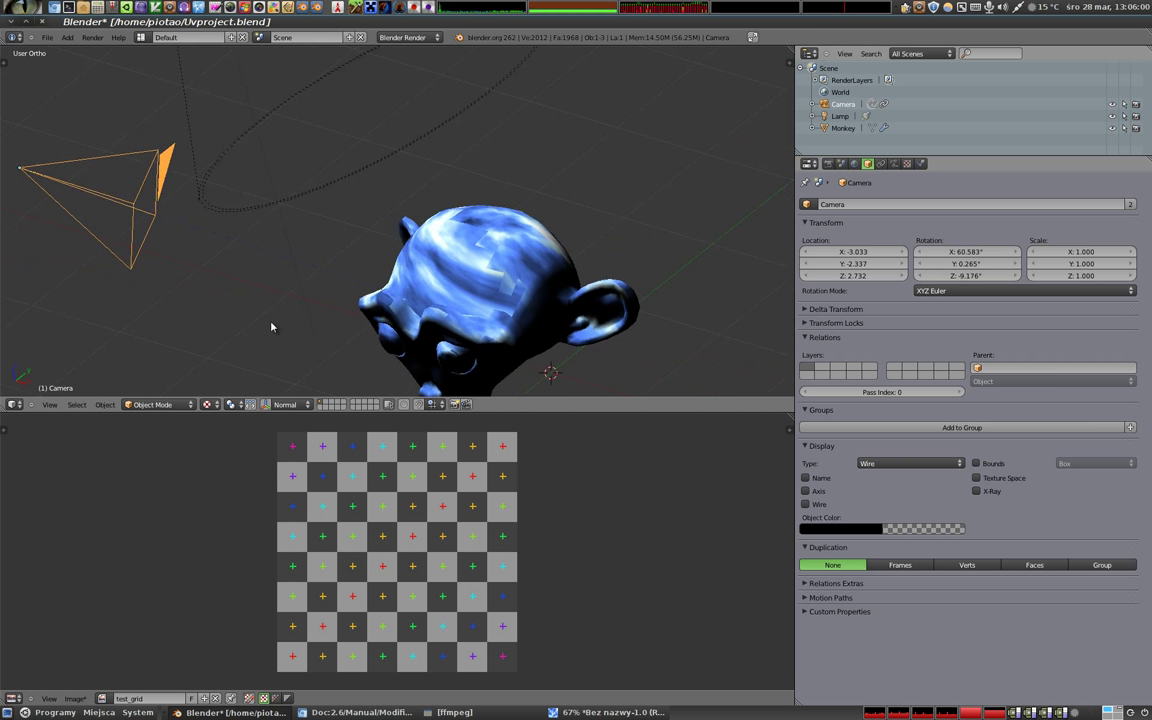
Move the lamp up to -1.244, 0.649, 6.883 above the monkey
right_click(400, 162)
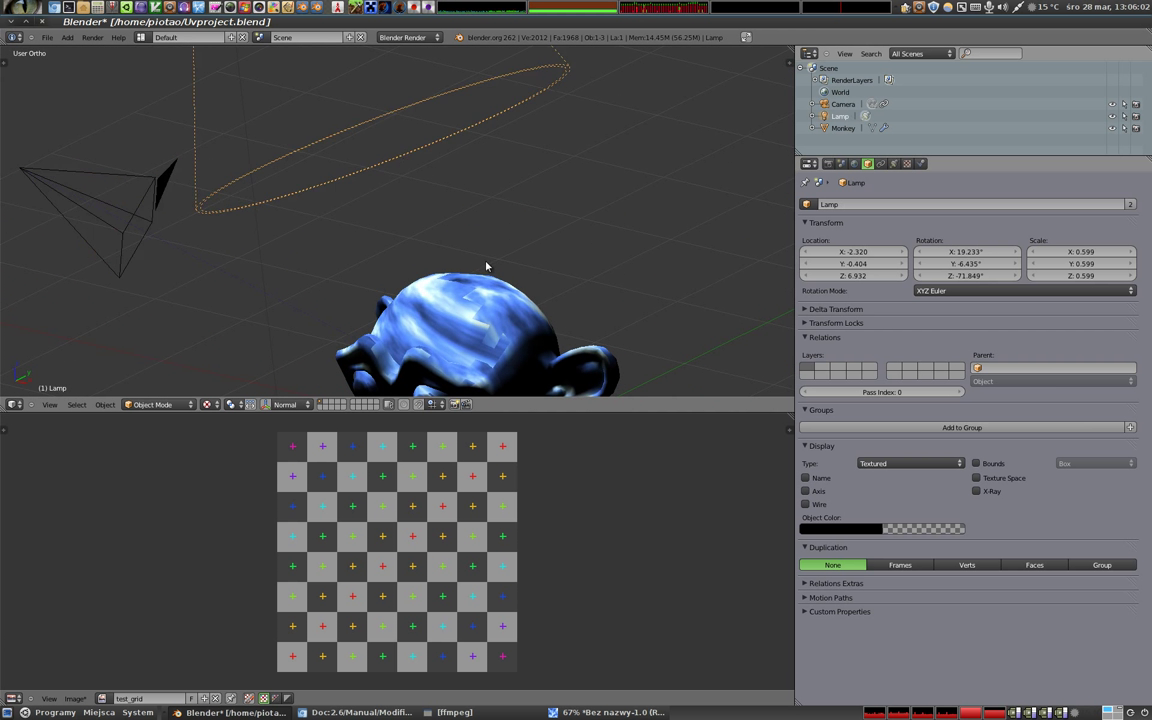
scroll(436, 234, "down", 3)
key("g")
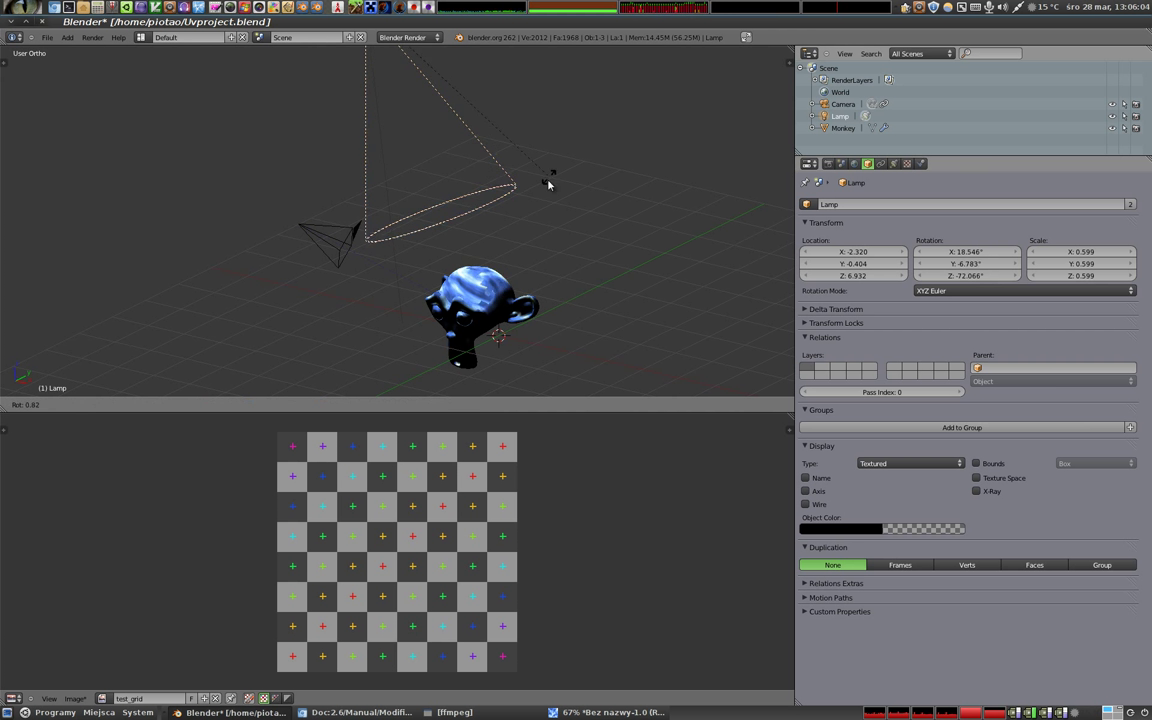
left_click(465, 110)
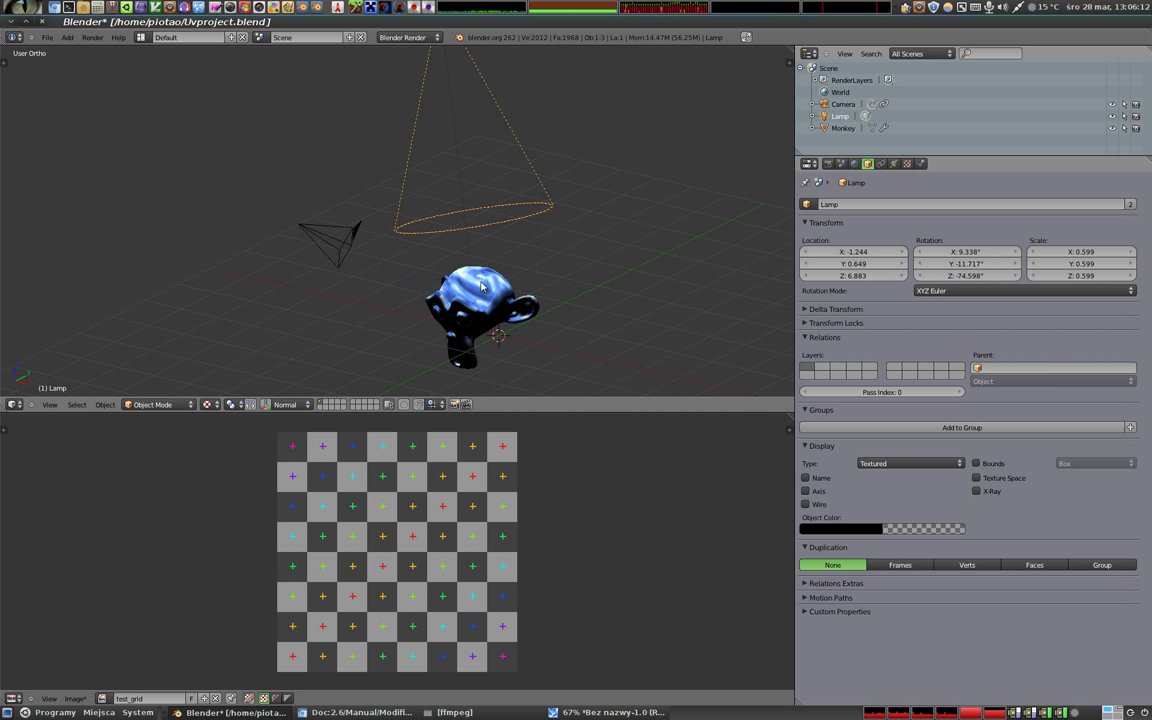
Select the monkey and switch it into Edit Mode
scroll(502, 285, "up", 2)
middle_click_drag(500, 285, 457, 285)
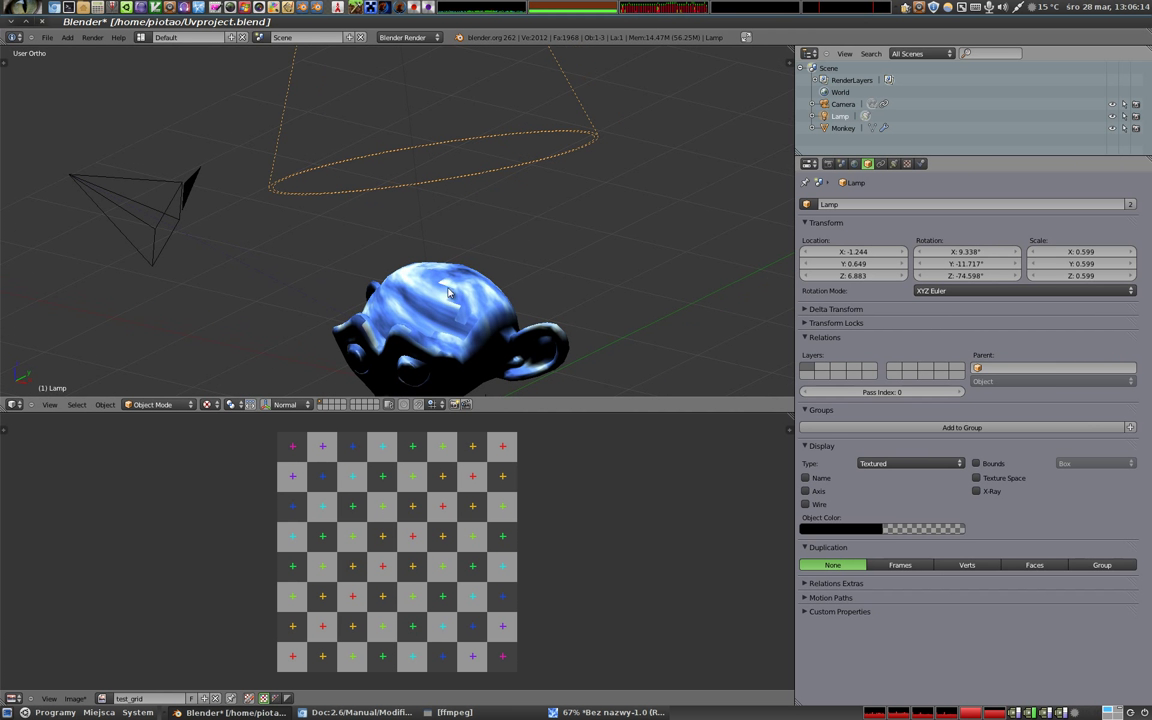
right_click(459, 297)
key("Tab")
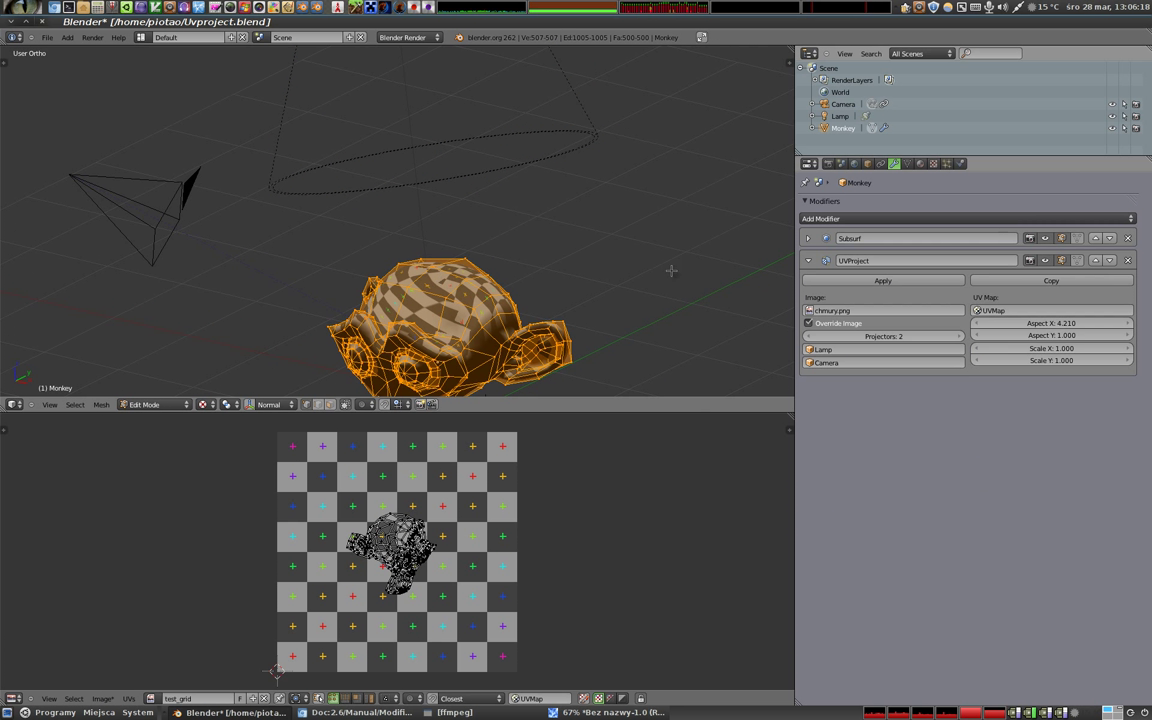
Turn on face normals display in the sidebar's Mesh Display and orbit to inspect them
key("n")
scroll(640, 320, "down", 1)
left_click(698, 331)
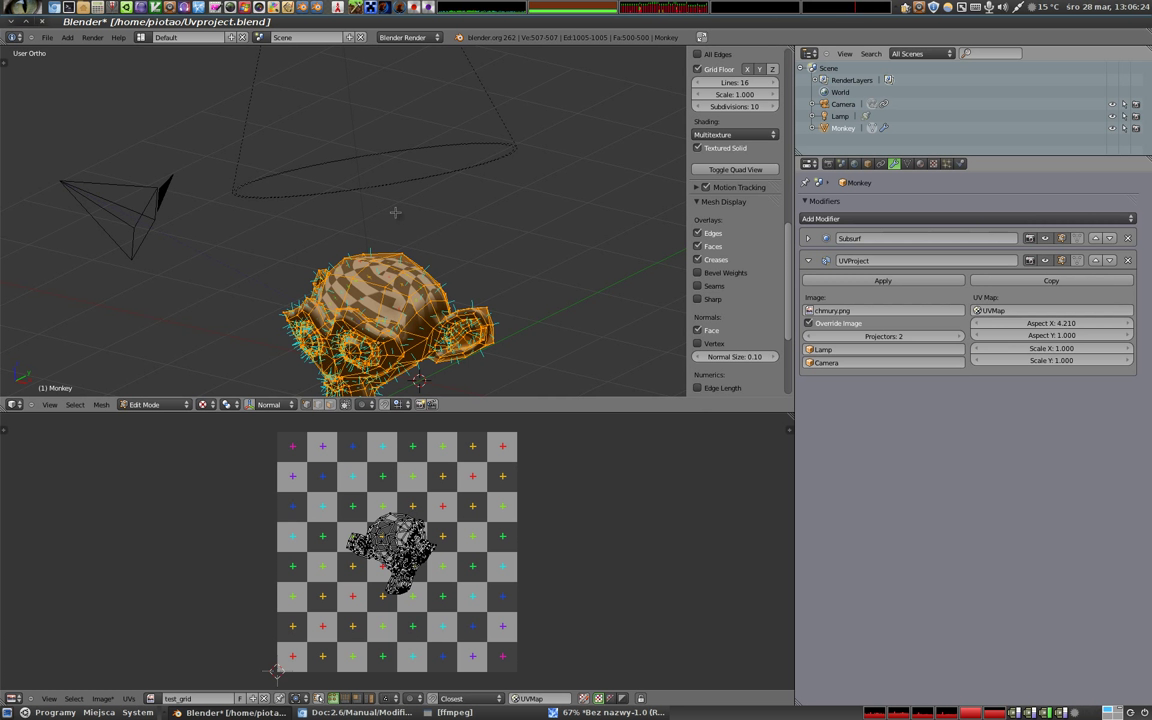
scroll(371, 303, "up", 3)
middle_click_drag(380, 310, 381, 196)
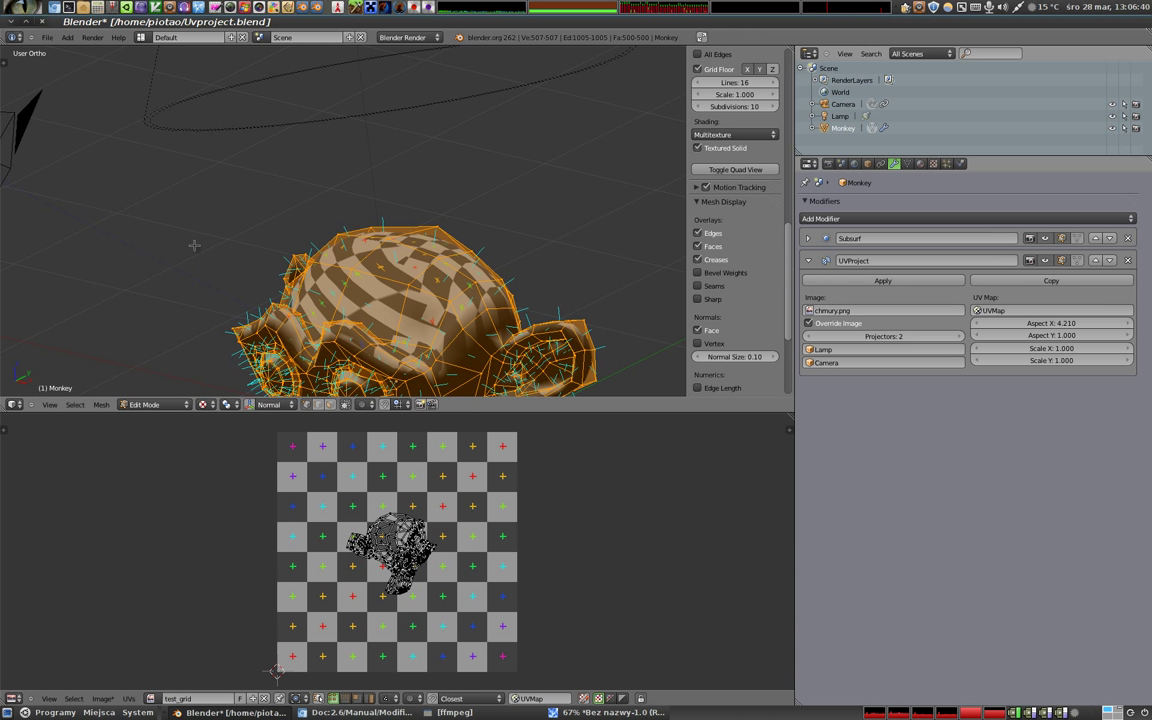
Return to Object Mode and move the camera to a new spot
key("Tab")
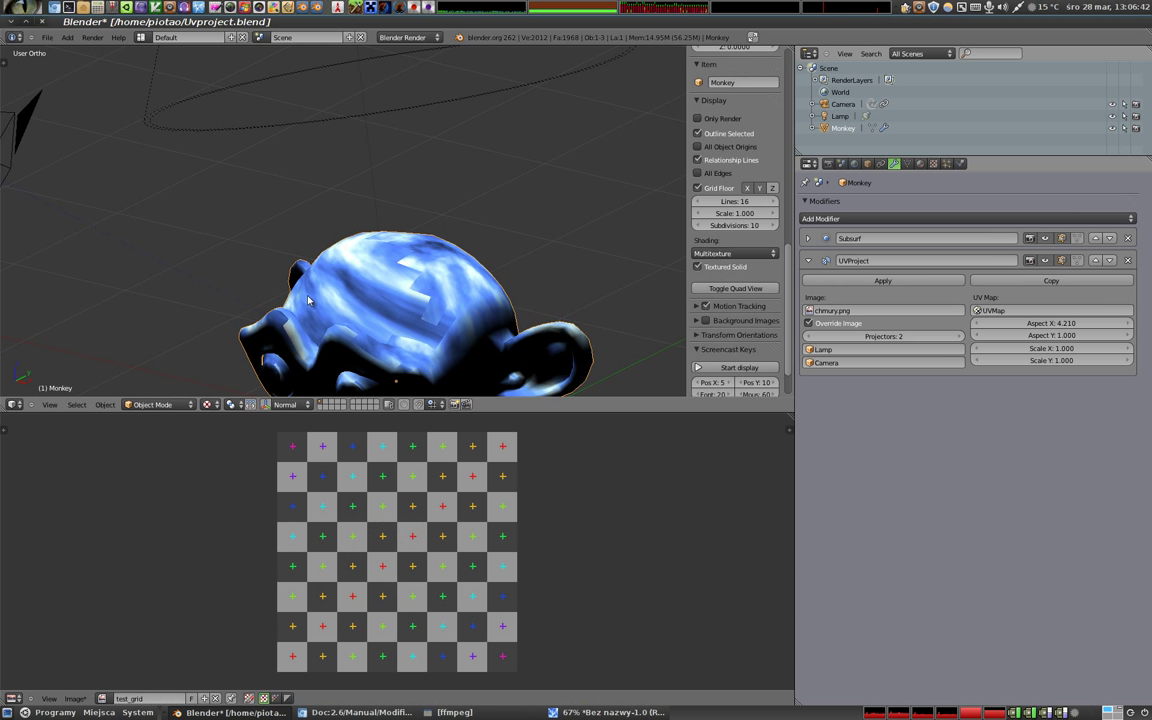
mouse_move(336, 310)
middle_mouse_down()
mouse_move(362, 175)
mouse_move(377, 273)
mouse_move(360, 277)
middle_mouse_up()
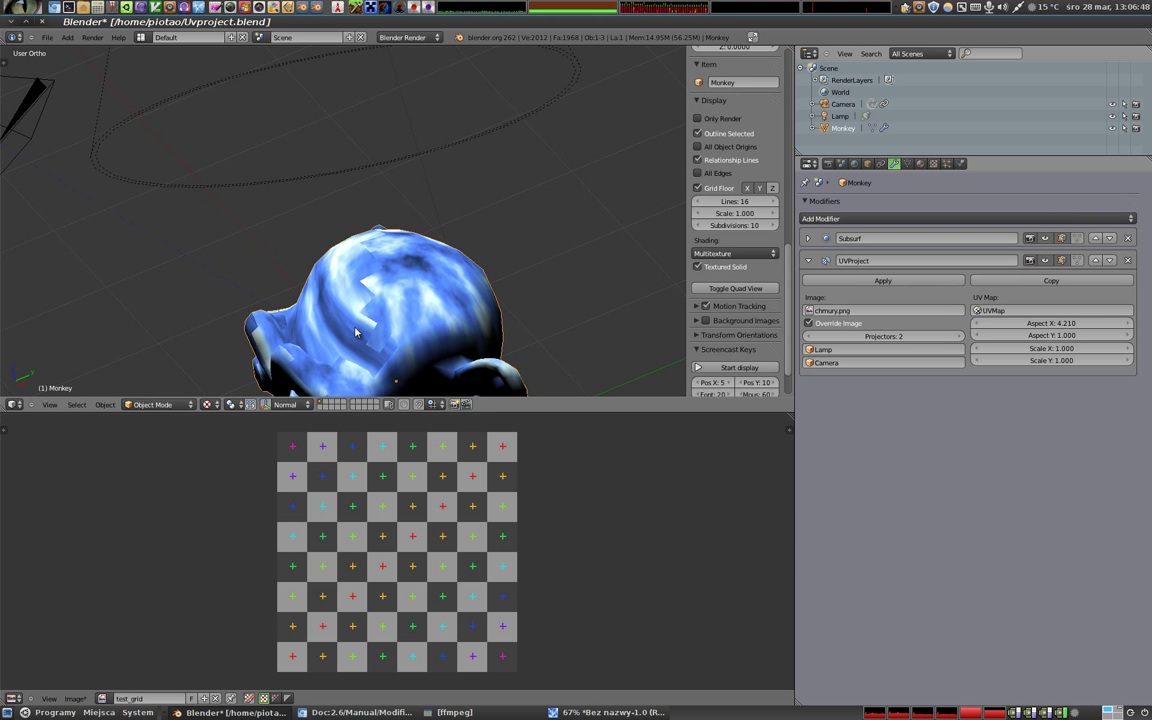
middle_click_drag(355, 325, 390, 234)
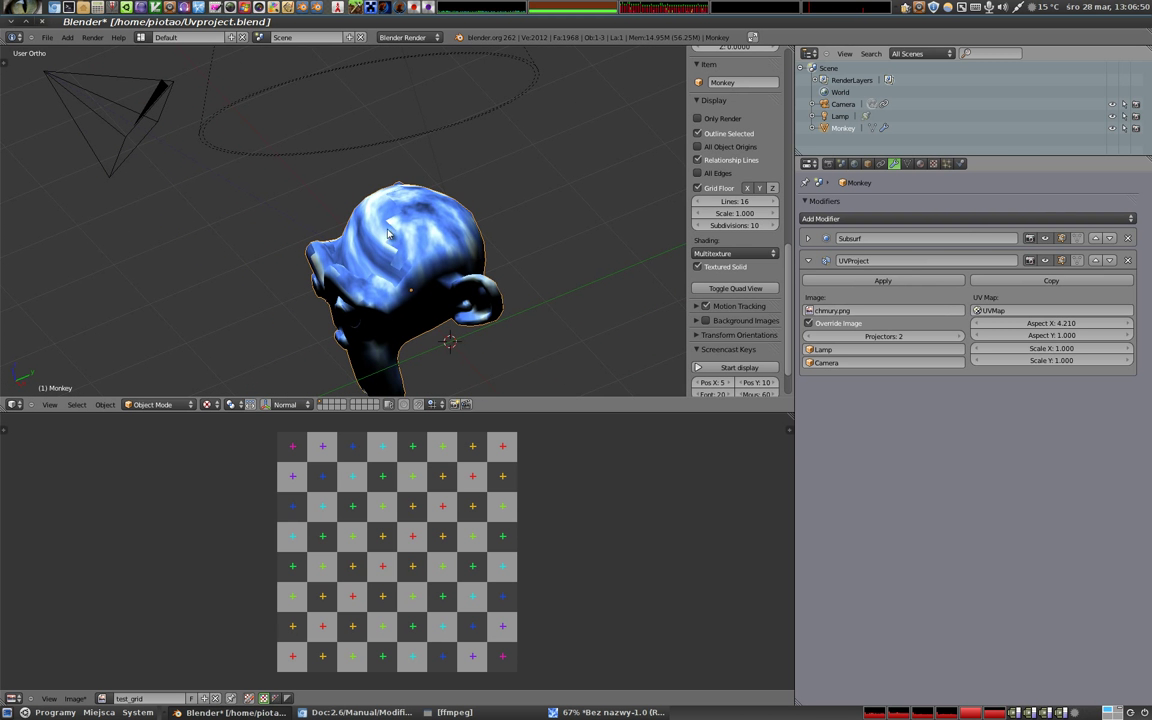
mouse_move(370, 276)
middle_mouse_down()
mouse_move(275, 270)
mouse_move(190, 210)
middle_mouse_up()
mouse_move(147, 172)
right_mouse_down()
mouse_move(284, 204)
mouse_move(123, 134)
mouse_move(147, 365)
mouse_move(126, 324)
mouse_move(86, 76)
mouse_move(60, 55)
right_mouse_up()
Rotate the lamp to about 6.5°, -12.4°, -75.3°, then select the monkey
scroll(378, 164, "down", 3)
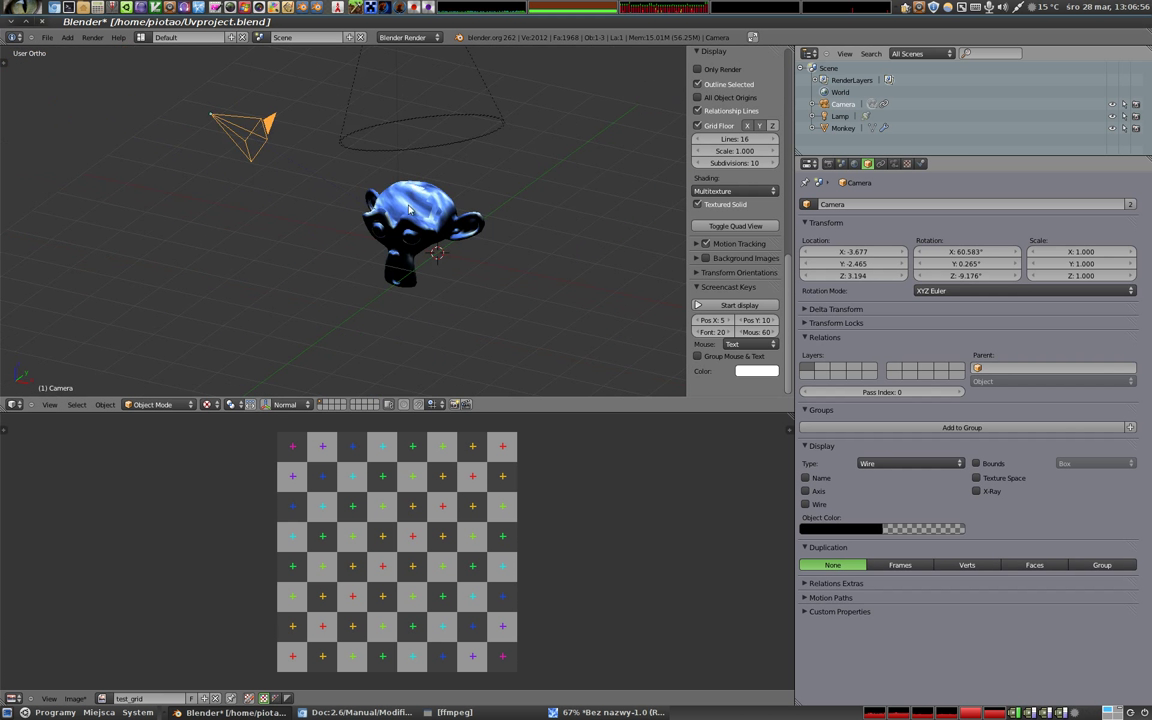
middle_click_drag(378, 164, 422, 218)
right_click(424, 165)
key("r")
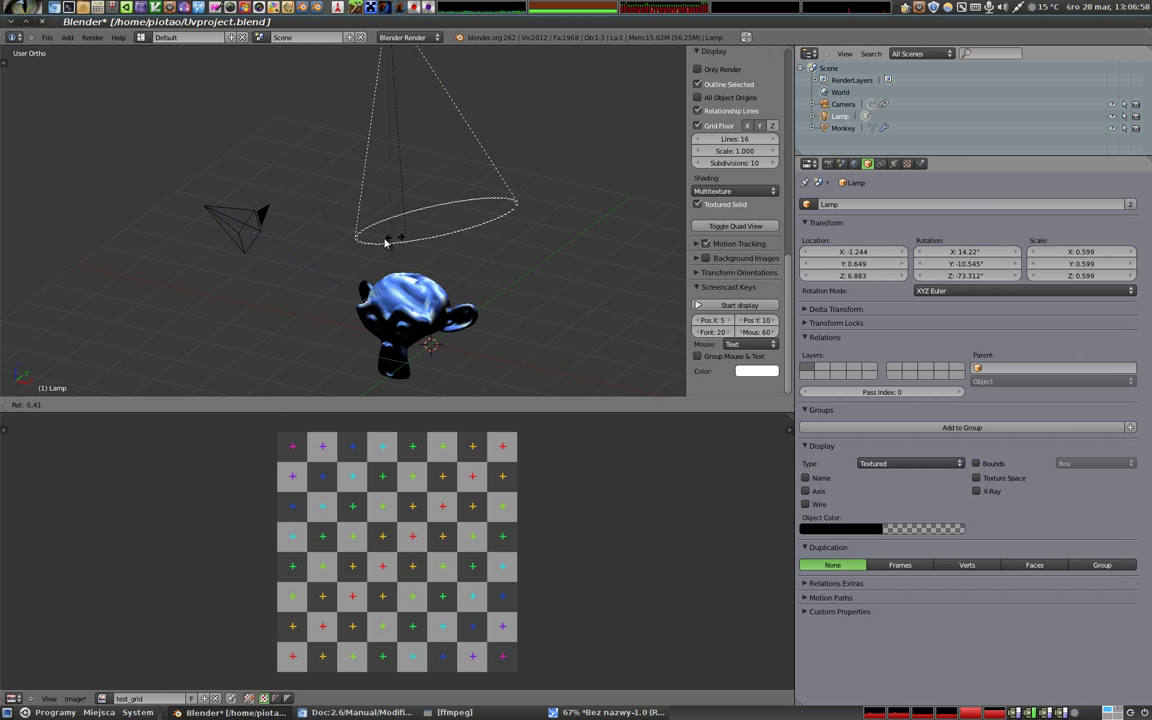
left_click(370, 242)
mouse_move(370, 242)
middle_mouse_down()
mouse_move(226, 290)
mouse_move(365, 344)
mouse_move(452, 277)
mouse_move(381, 267)
mouse_move(325, 283)
mouse_move(383, 312)
mouse_move(370, 300)
mouse_move(430, 262)
mouse_move(338, 250)
mouse_move(369, 214)
mouse_move(474, 250)
mouse_move(520, 250)
mouse_move(381, 242)
middle_mouse_up()
right_click(381, 267)
scroll(430, 262, "up", 3)
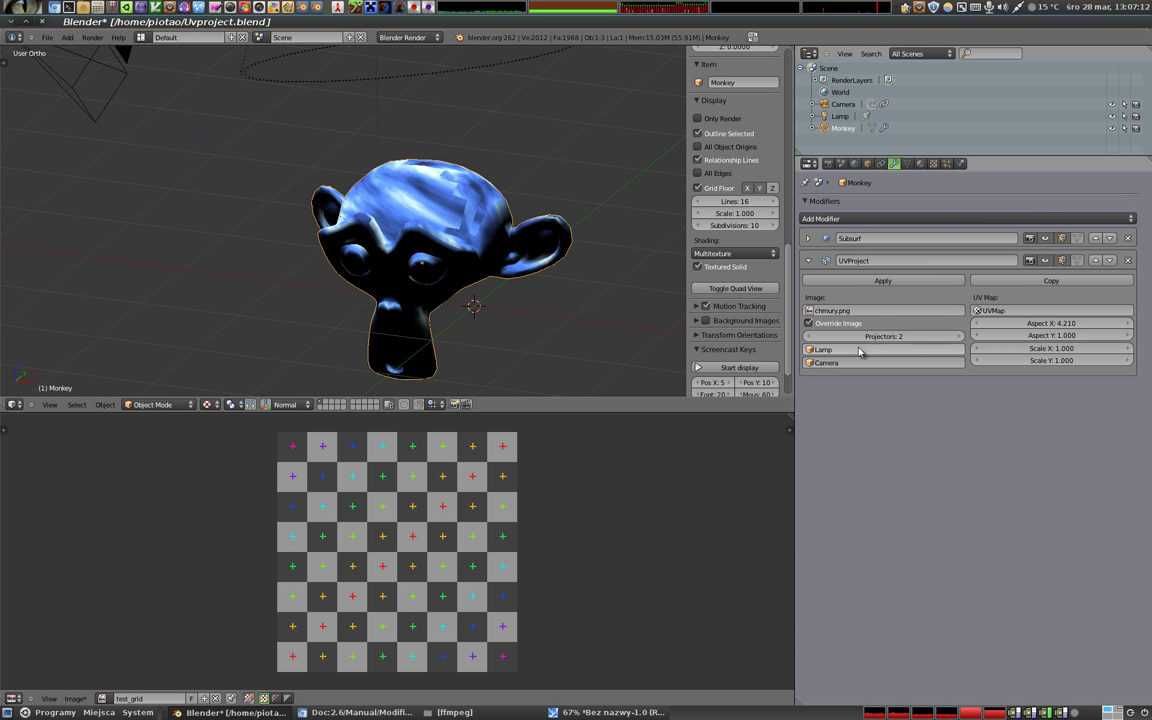
Apply the UVProject modifier, then check the resulting UVMap in Edit Mode
left_click(883, 280)
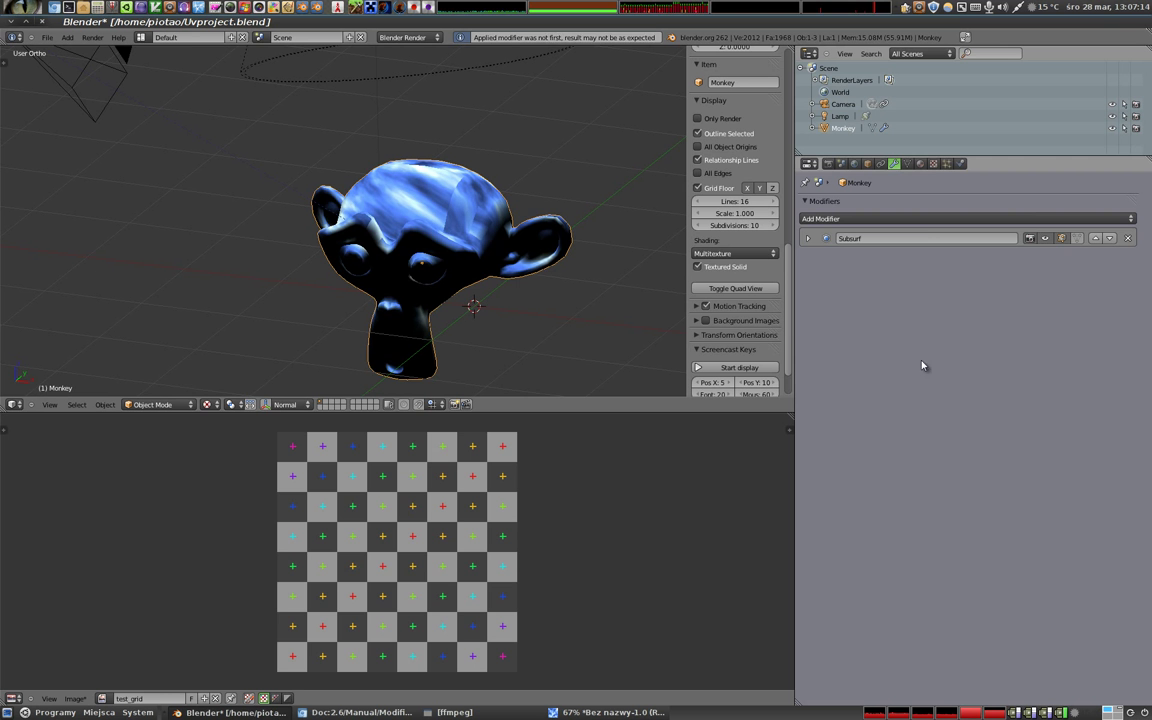
left_click(907, 164)
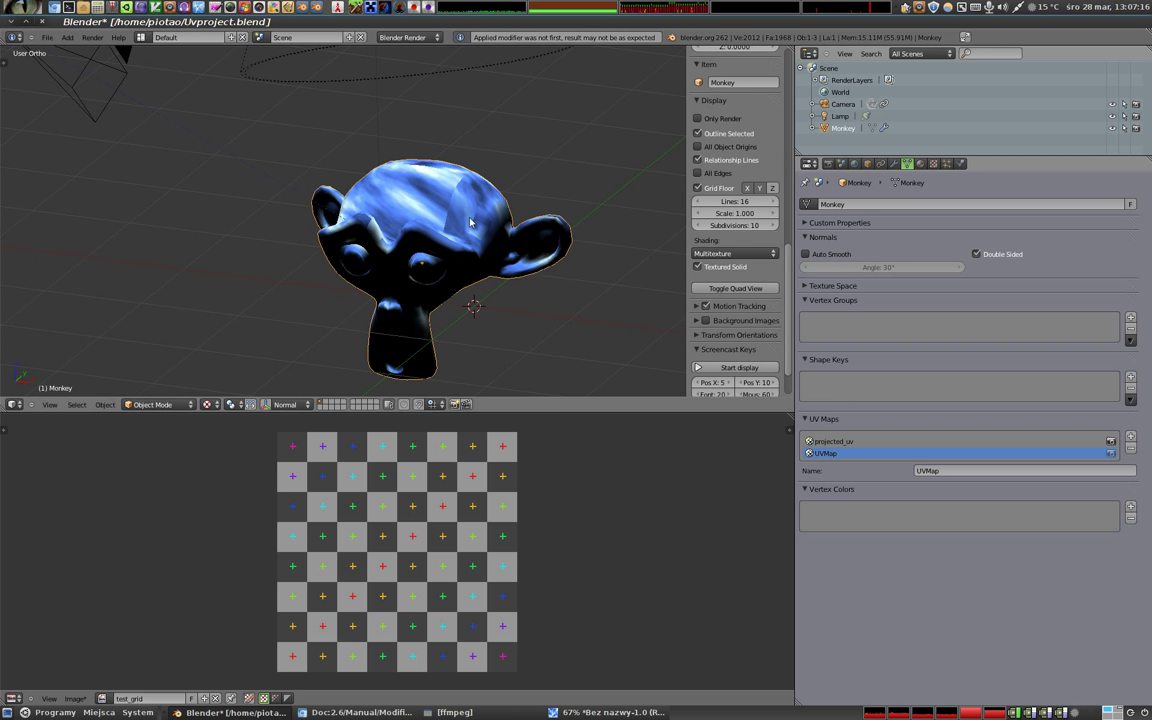
key("Tab")
scroll(349, 459, "down", 3)
scroll(349, 459, "down", 2)
scroll(350, 459, "down", 2)
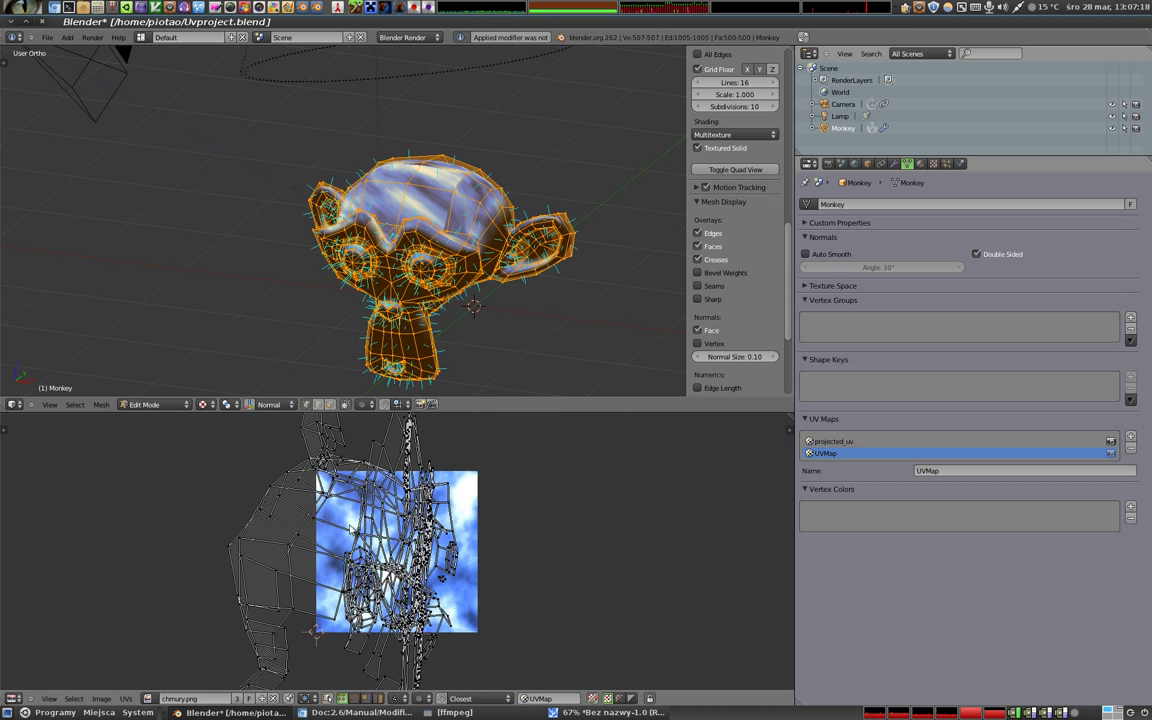
scroll(395, 538, "up", 4)
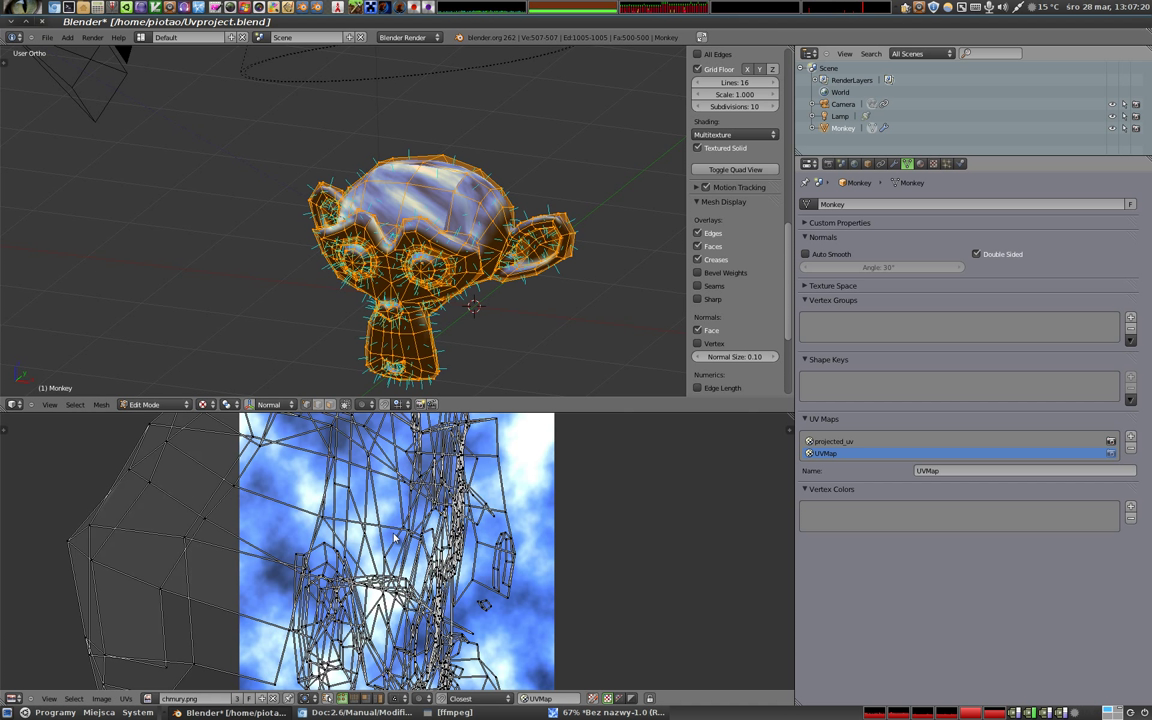
key("Tab")
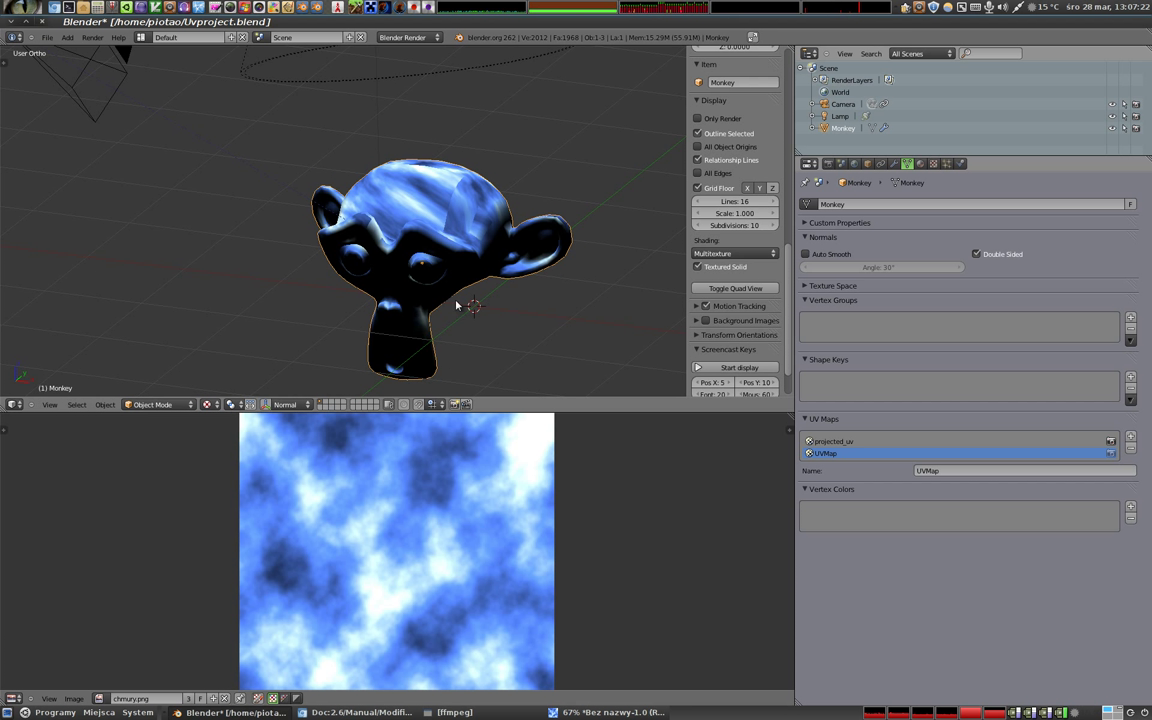